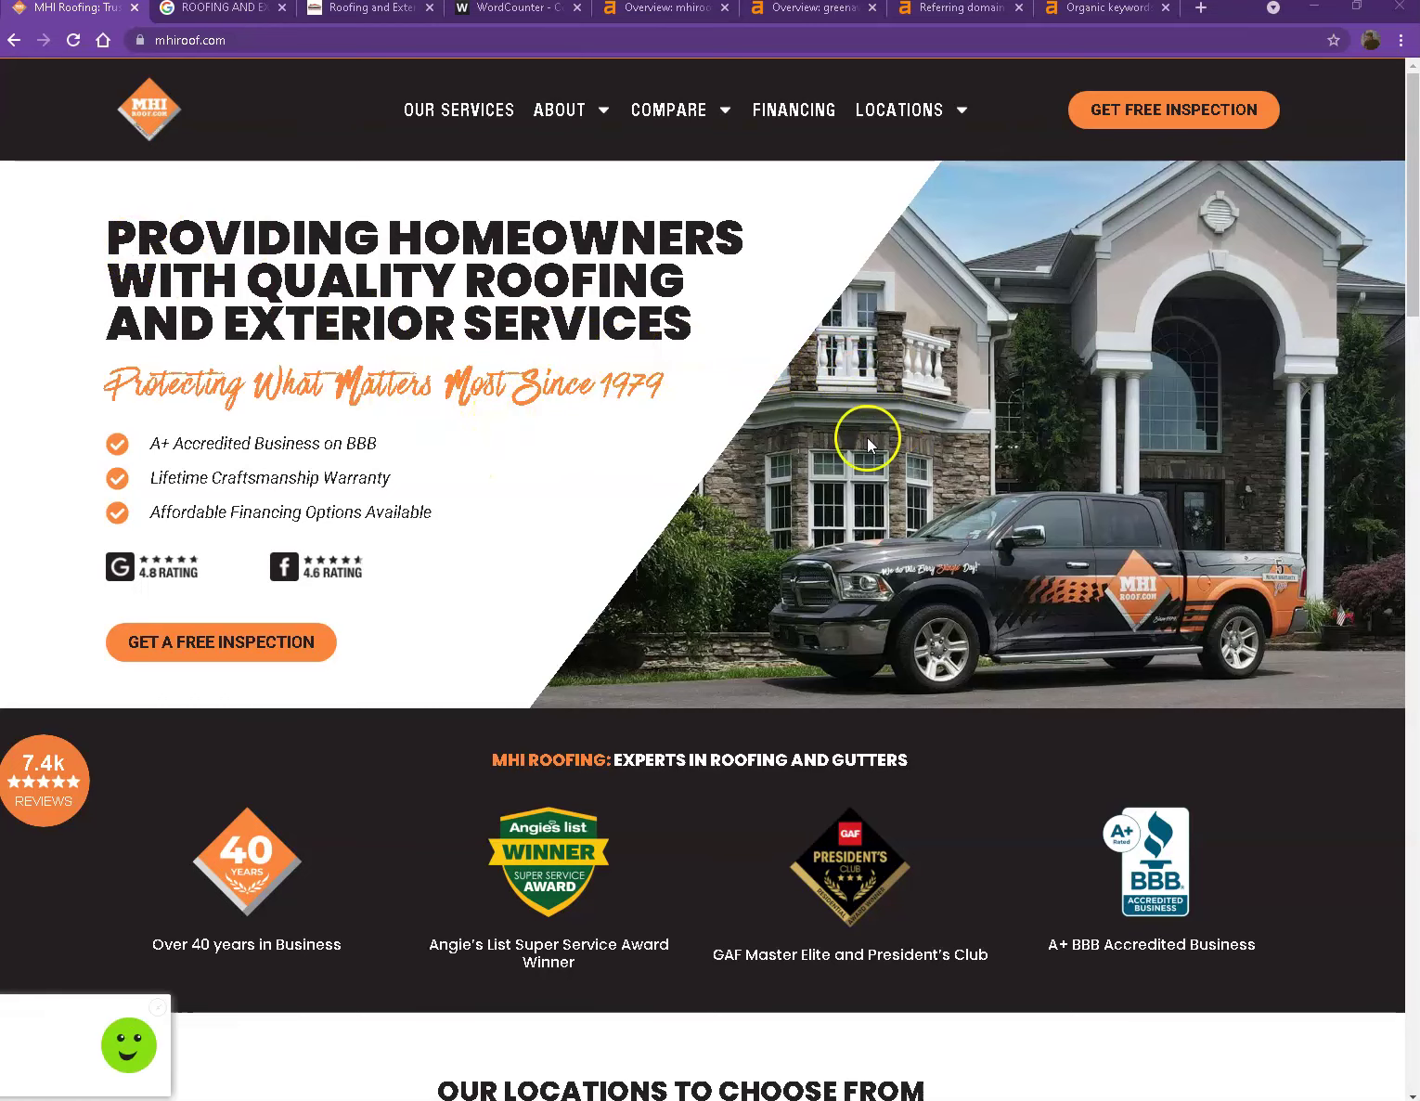
Step: Scroll through the MHI Roofing homepage and select all of its text
{"action": "scroll", "coordinate": [759, 458], "scroll_direction": "down", "scroll_amount": 8}
{"action": "scroll", "coordinate": [724, 469], "scroll_direction": "down", "scroll_amount": 14}
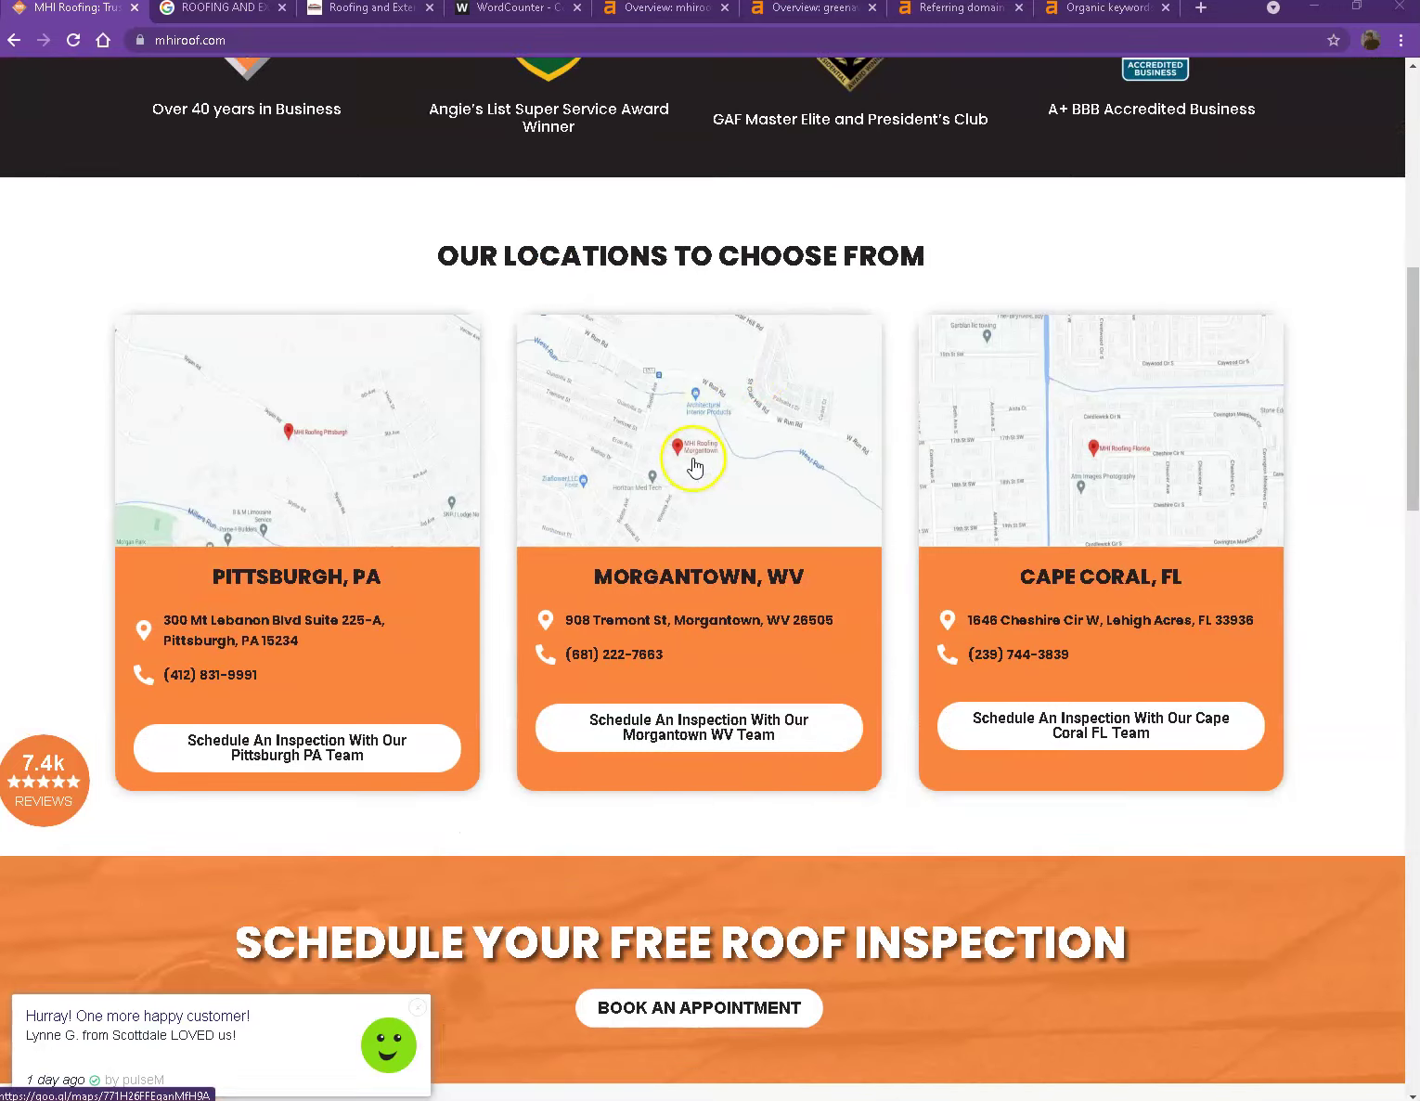
{"action": "scroll", "coordinate": [694, 473], "scroll_direction": "down", "scroll_amount": 8}
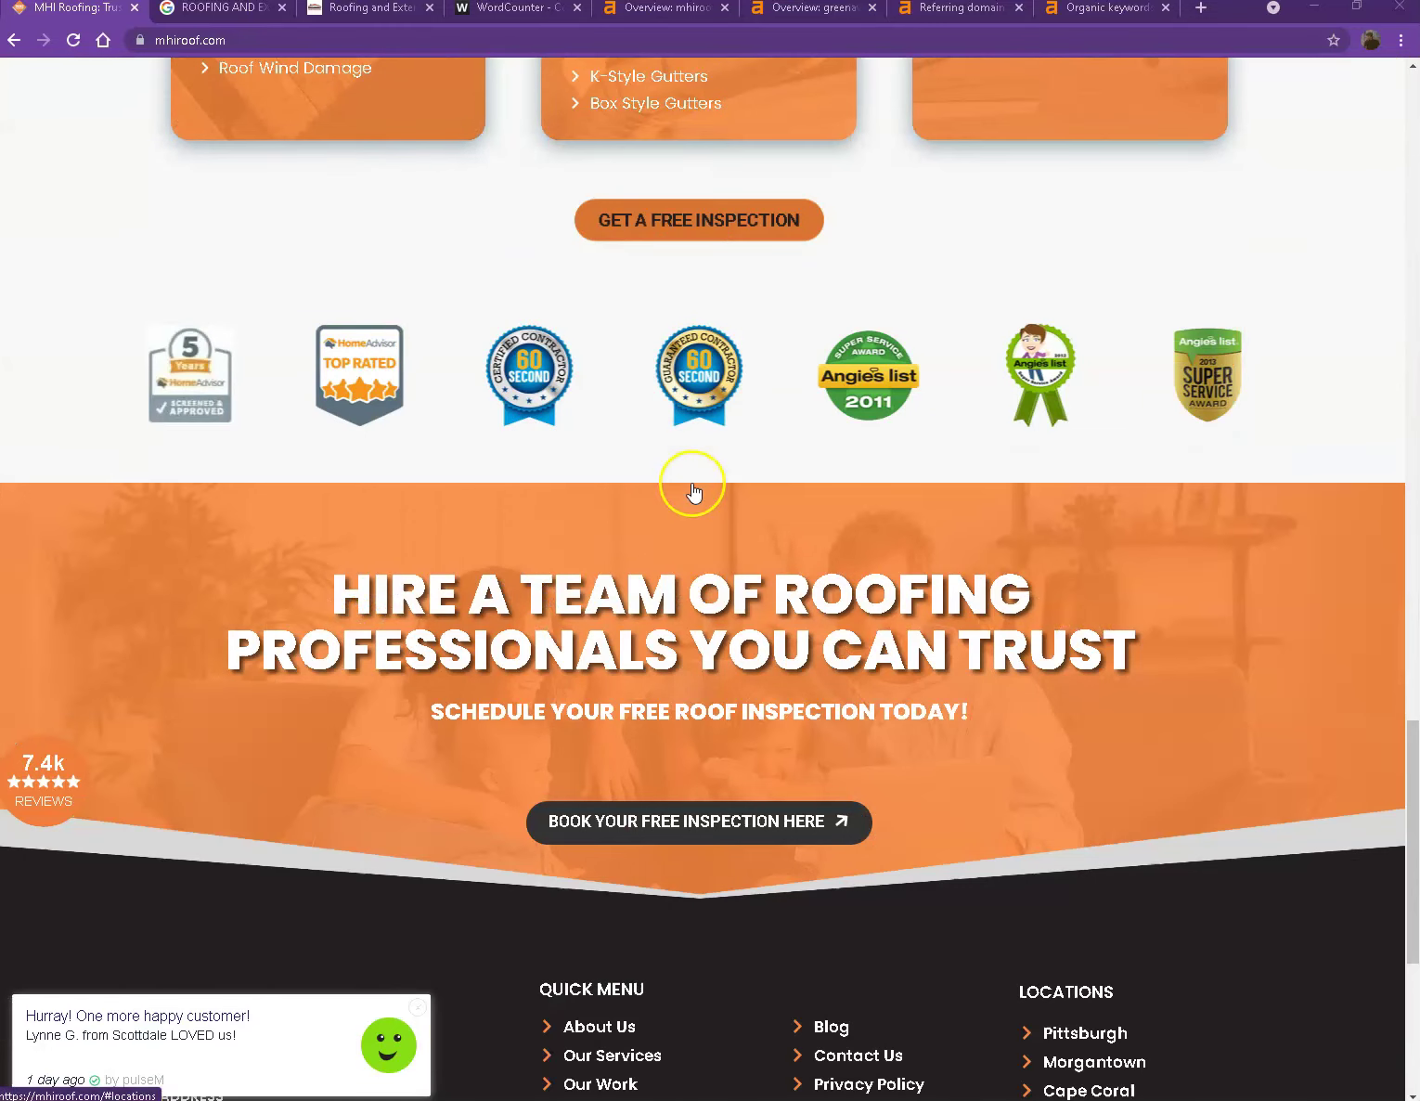
{"action": "scroll", "coordinate": [694, 488], "scroll_direction": "down", "scroll_amount": 6}
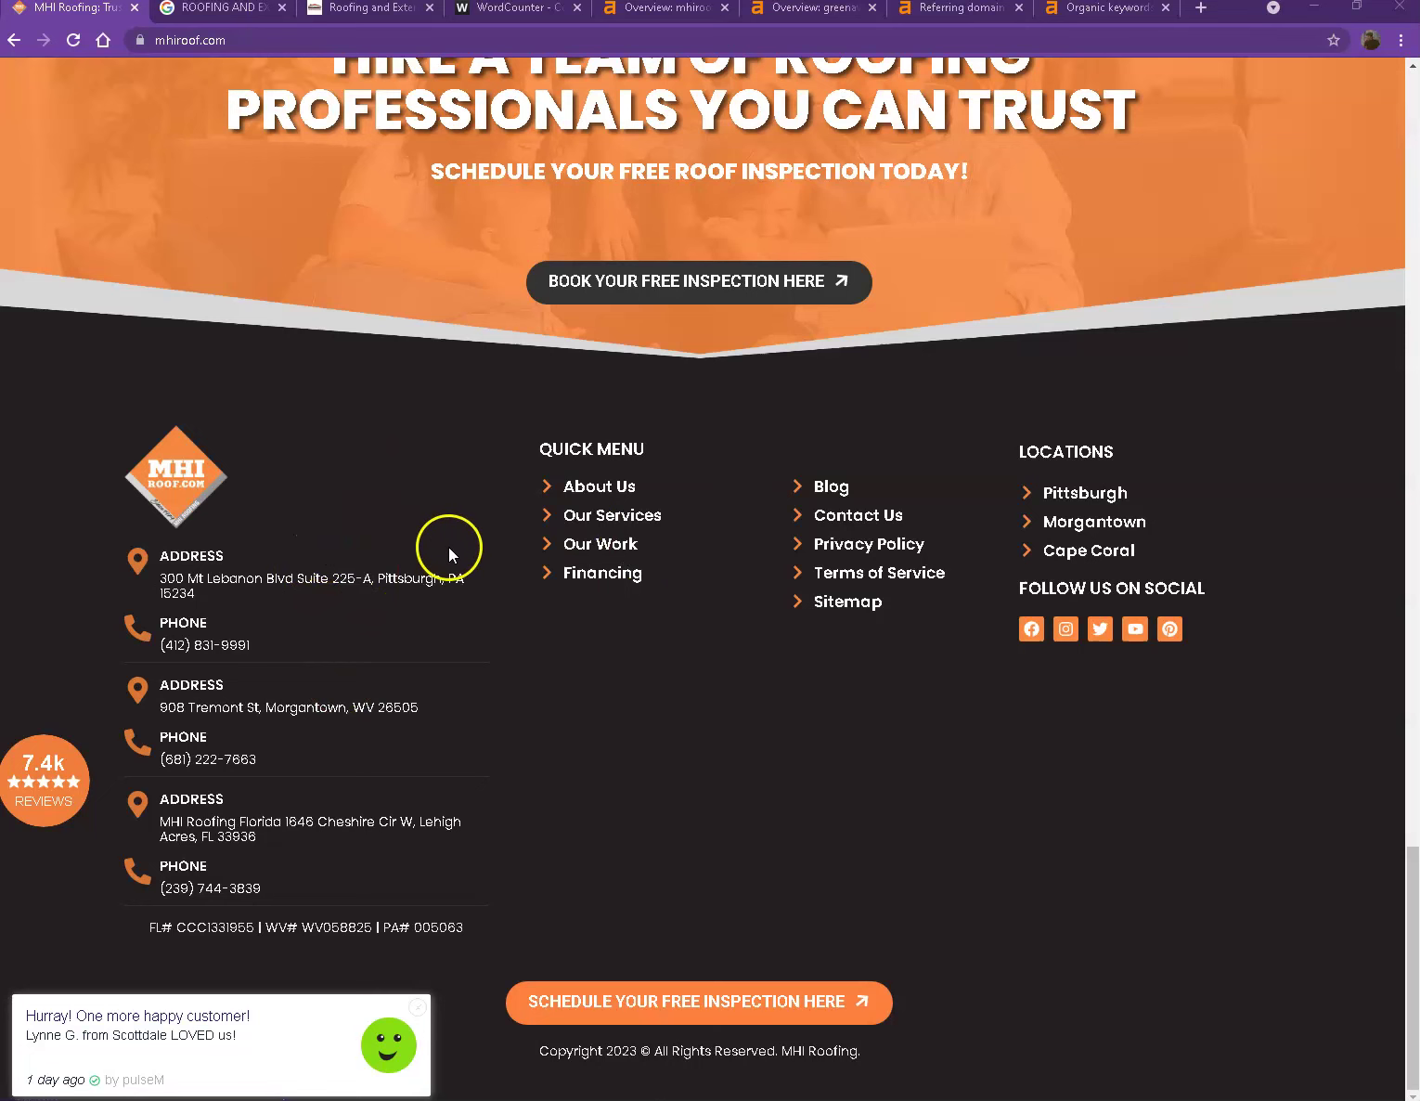
{"action": "scroll", "coordinate": [489, 566], "scroll_direction": "up", "scroll_amount": 7}
{"action": "scroll", "coordinate": [486, 603], "scroll_direction": "up", "scroll_amount": 20}
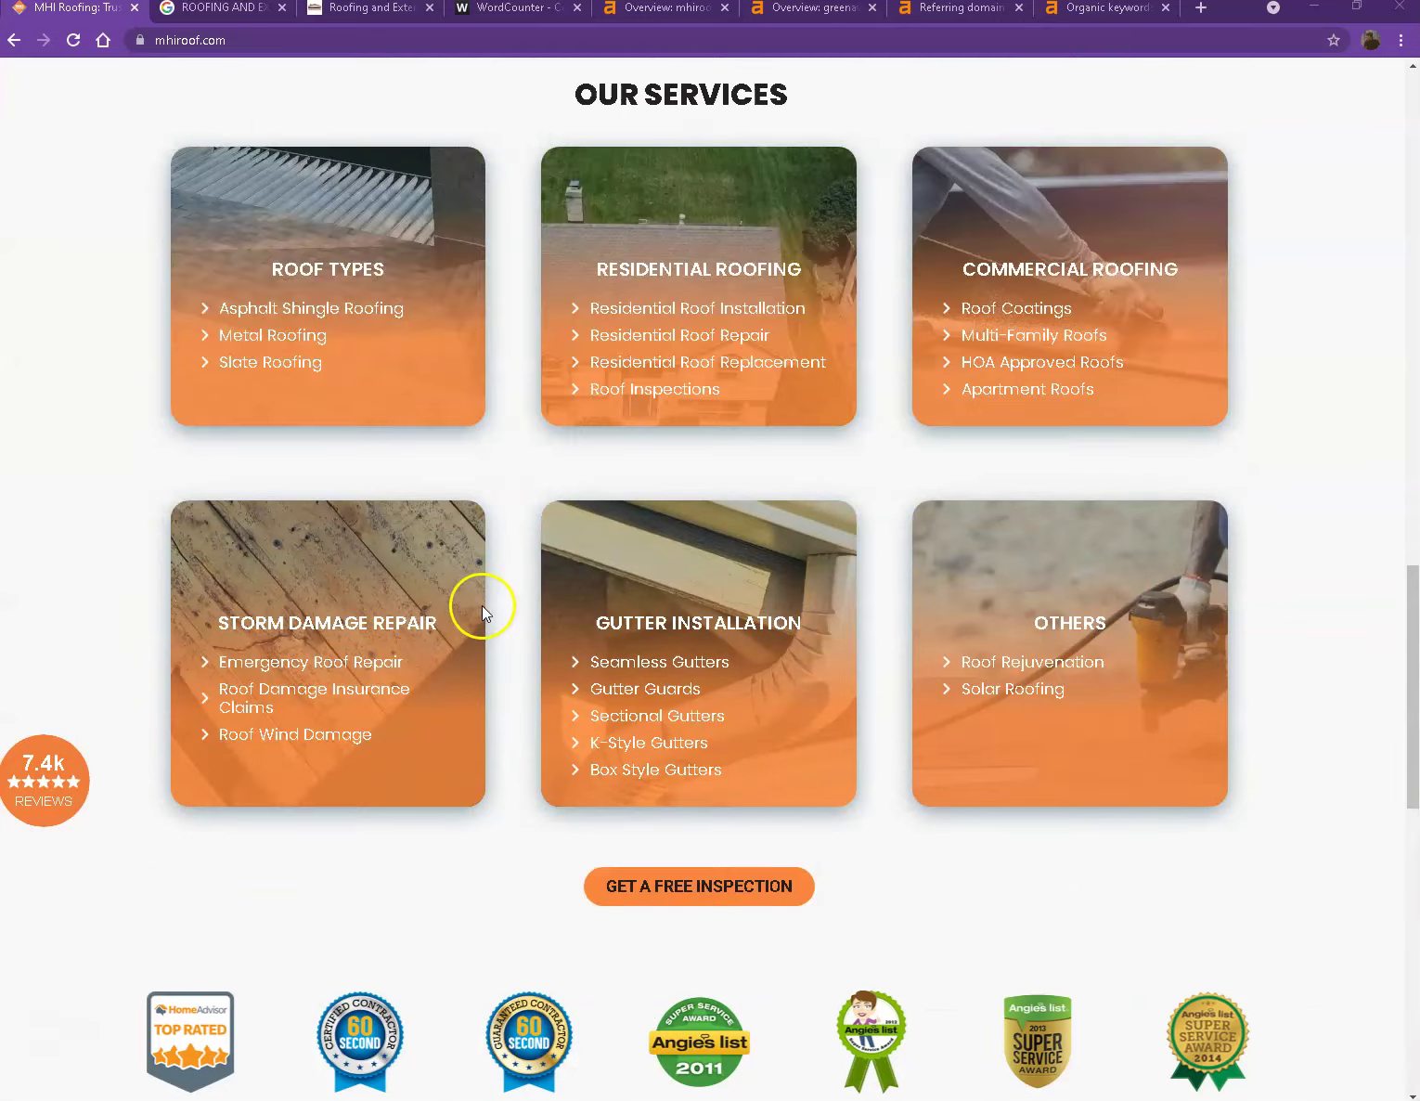
{"action": "scroll", "coordinate": [455, 608], "scroll_direction": "up", "scroll_amount": 9}
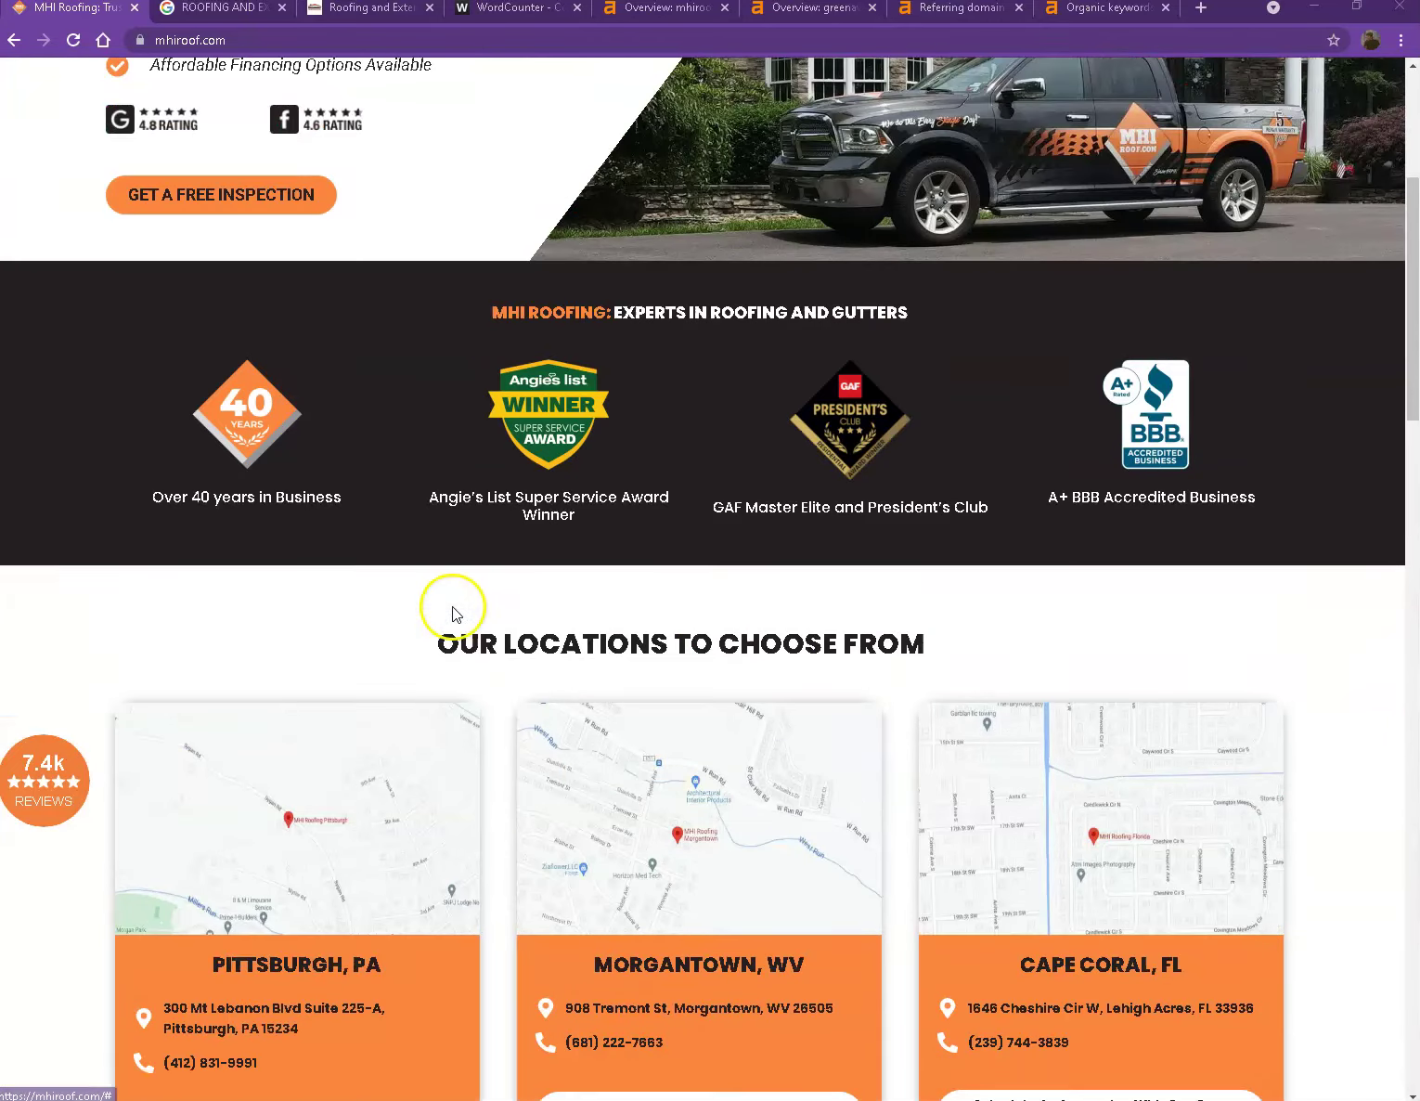
{"action": "right_click", "coordinate": [908, 469]}
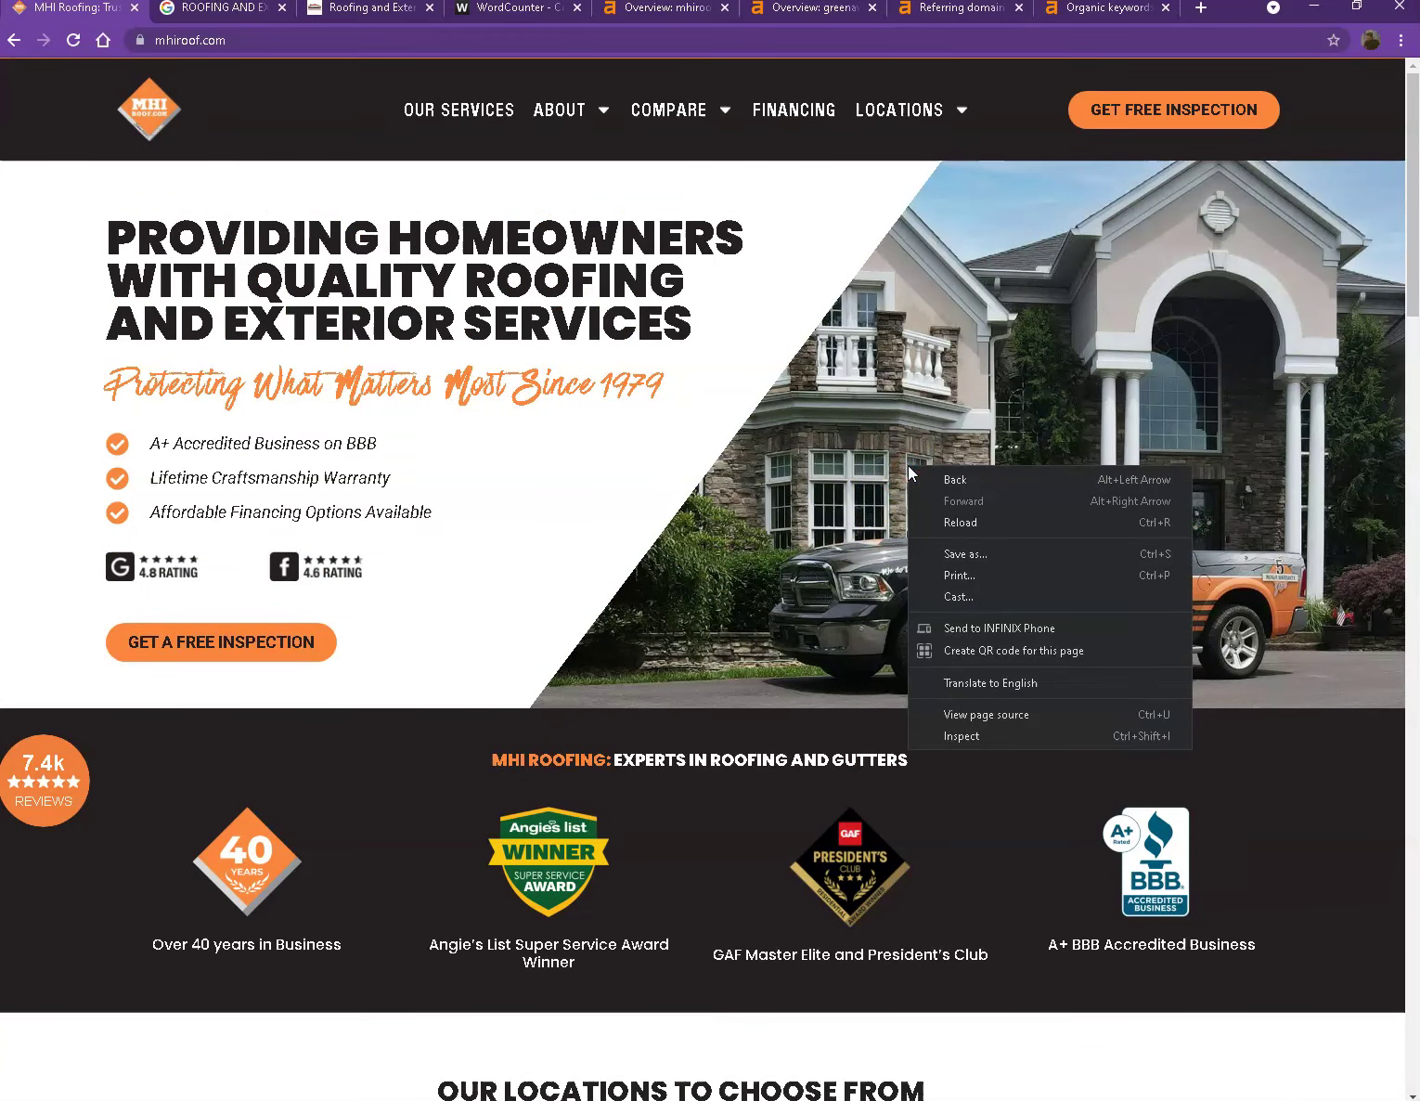
{"action": "left_click", "coordinate": [53, 490]}
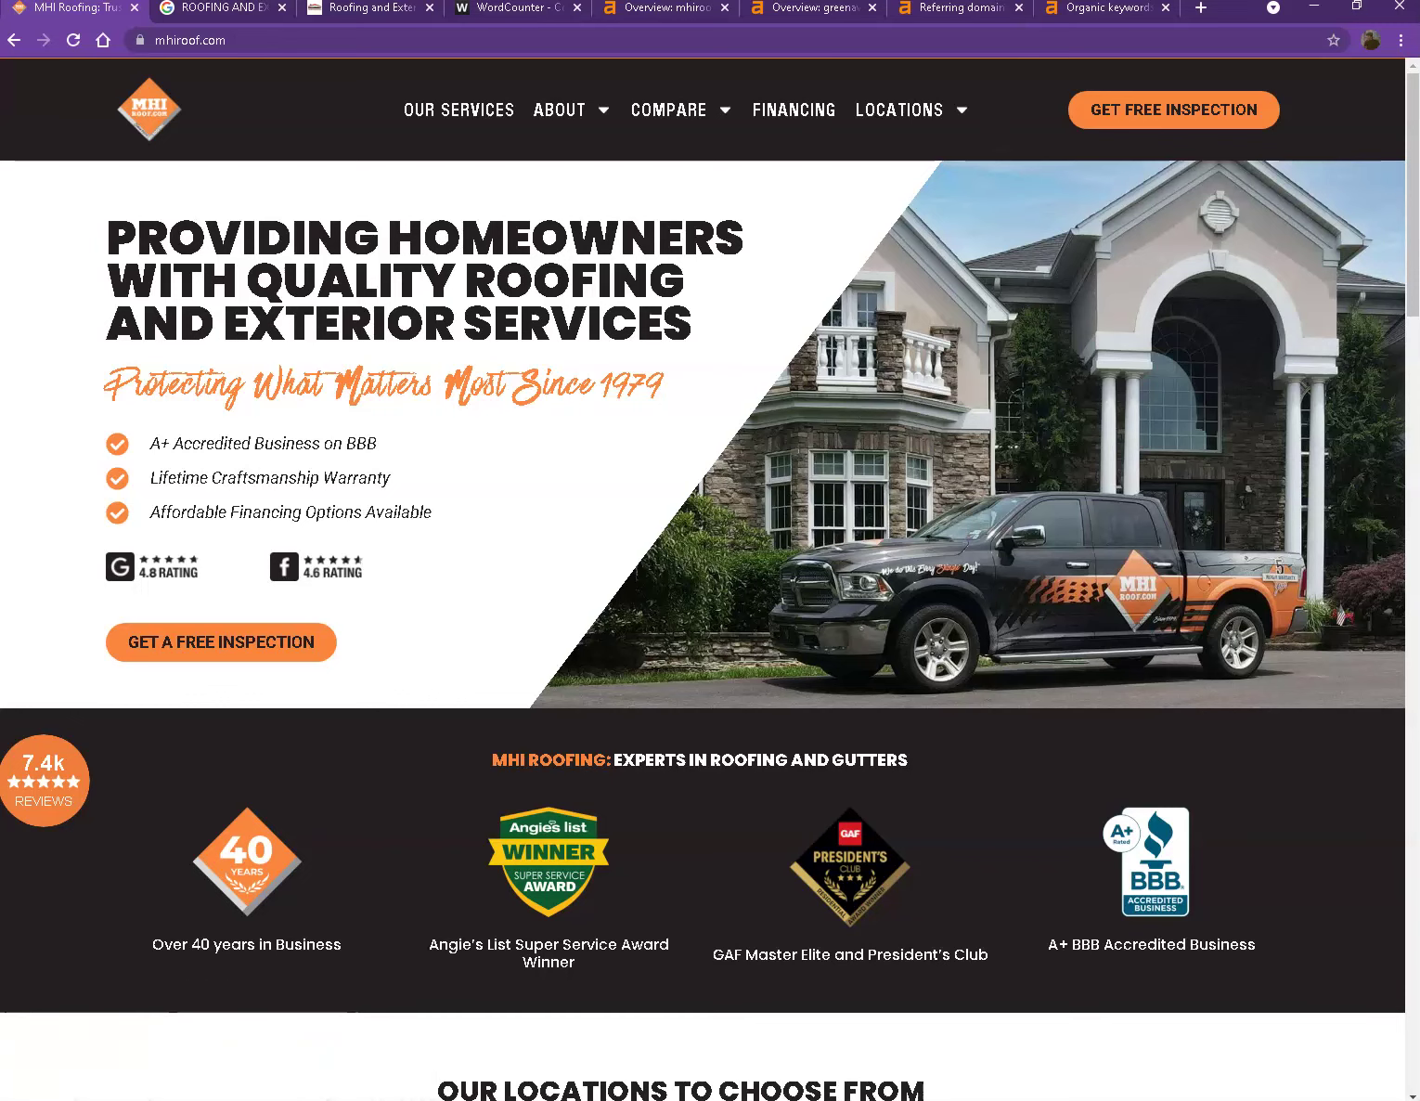
{"action": "key", "text": "ctrl+a"}
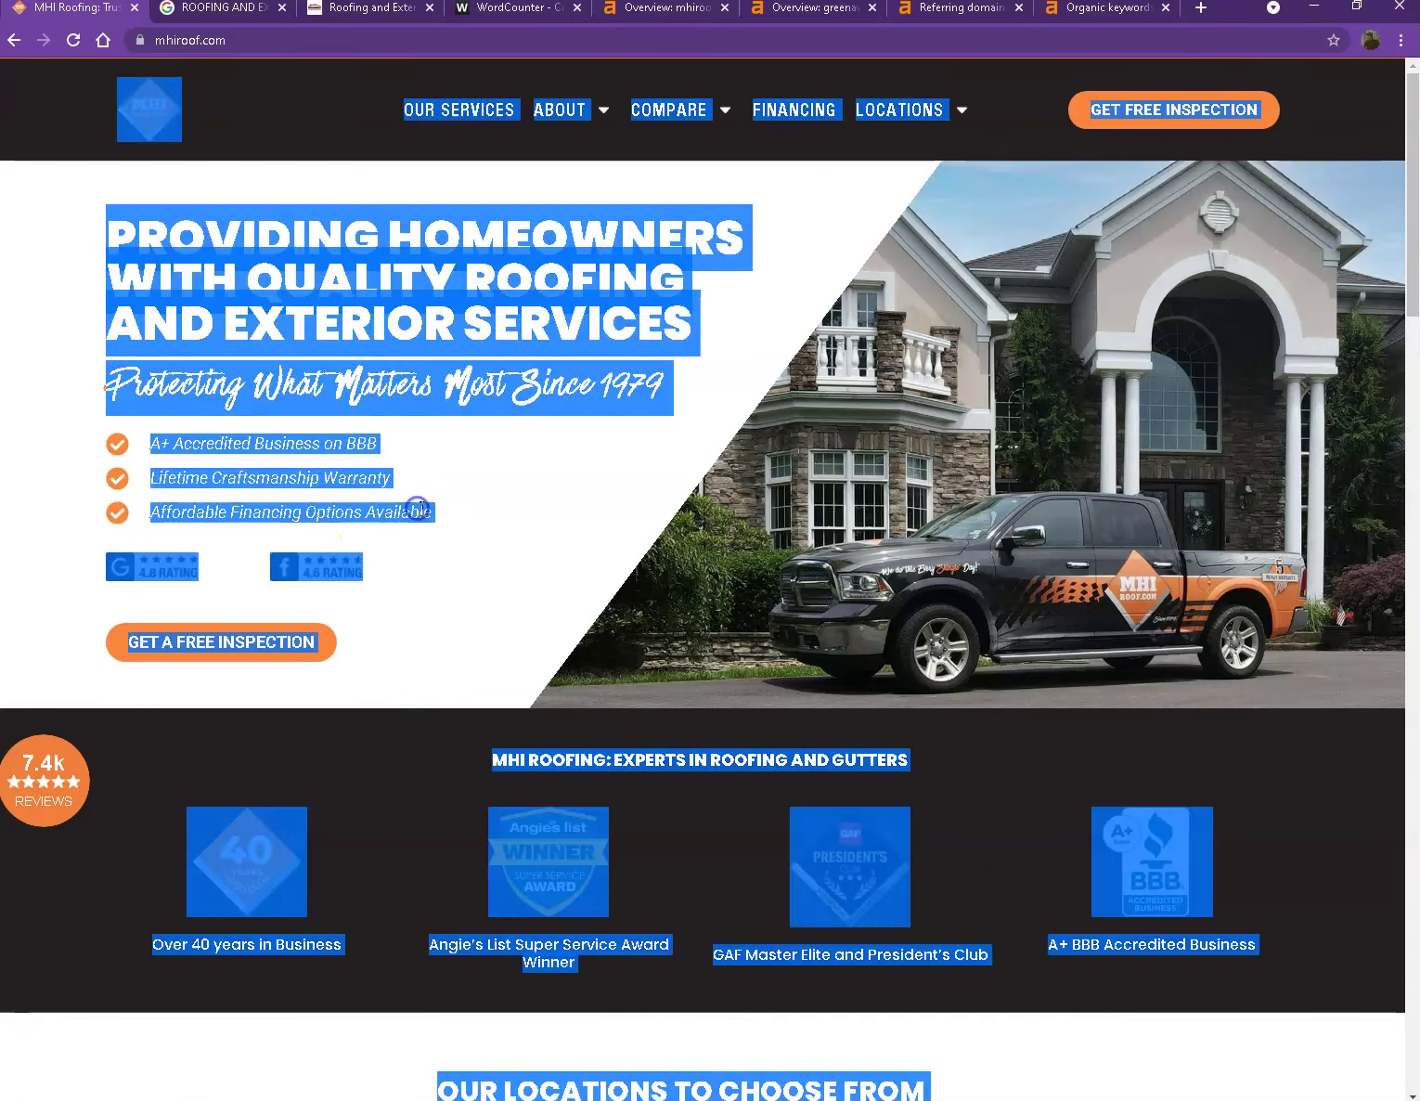
Step: Replace WordCounter's old text with the MHI homepage text, giving 387 words and 2,757 characters
{"action": "left_click", "coordinate": [513, 18]}
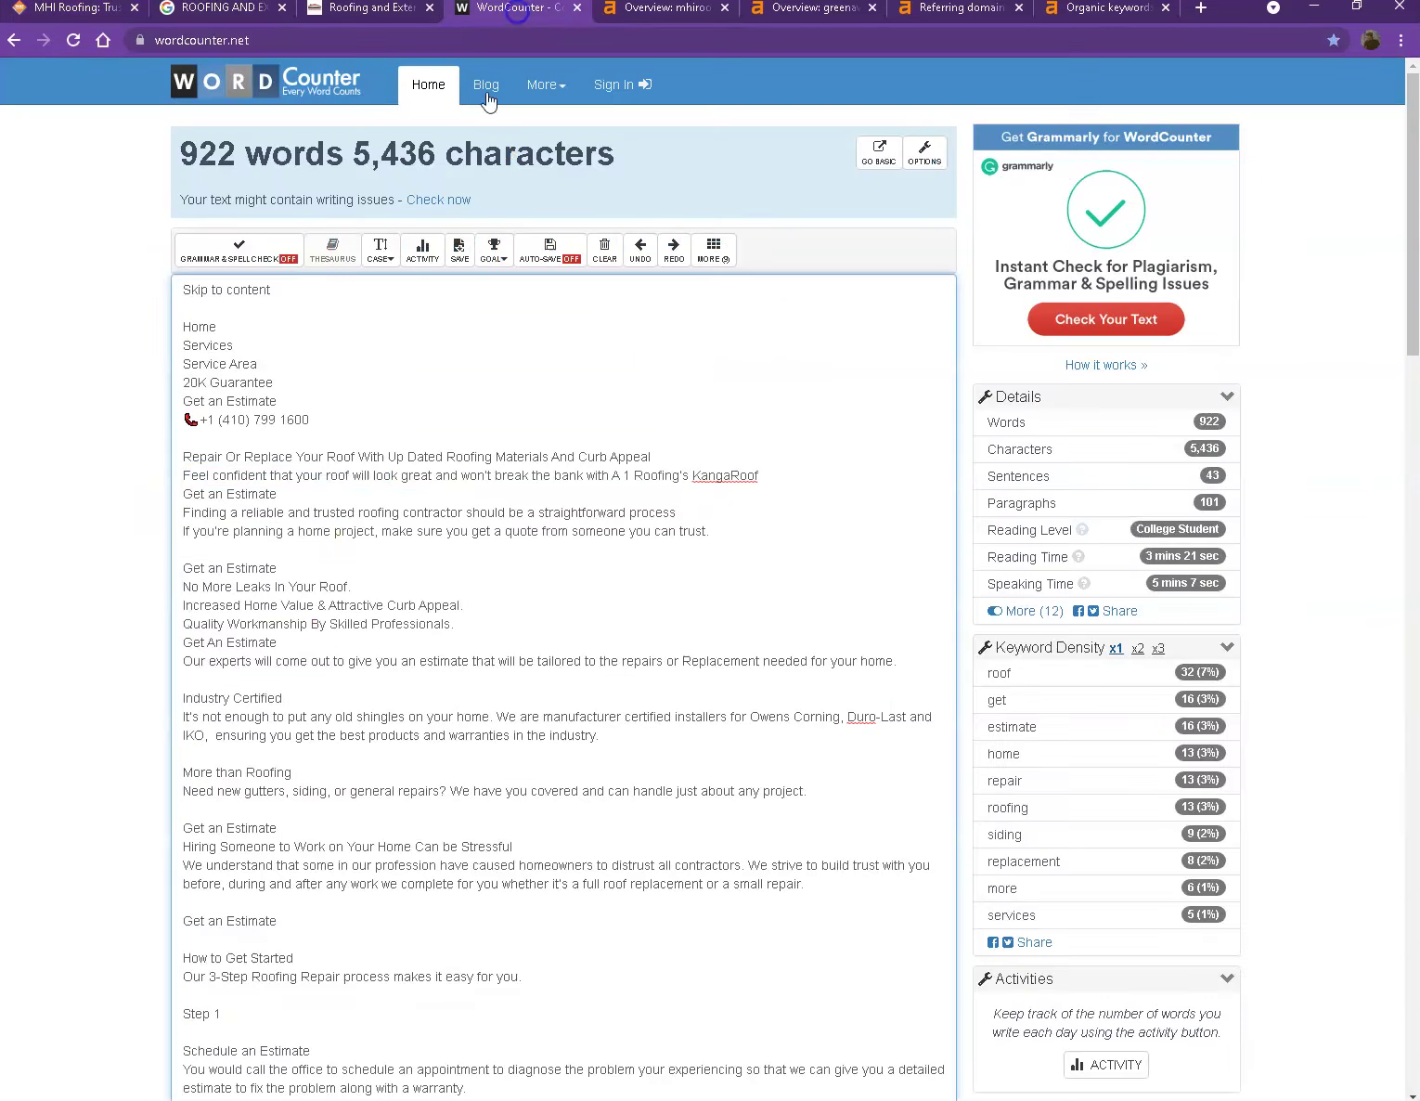
{"action": "key", "text": "ctrl+a"}
{"action": "key", "text": "ctrl+v"}
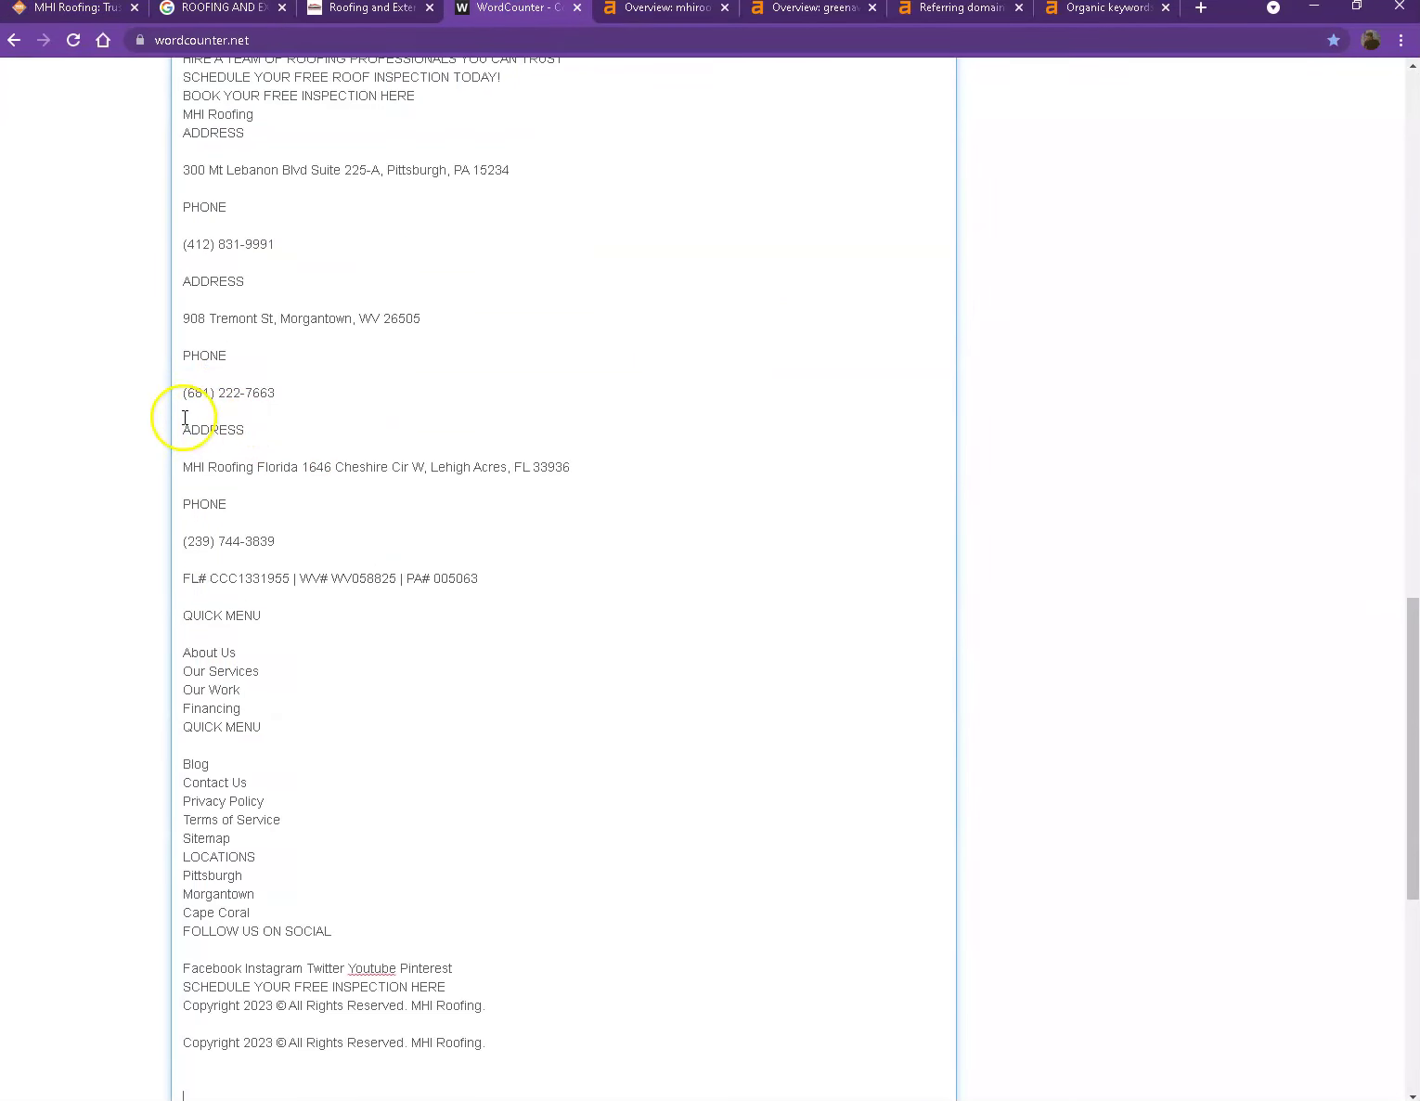
{"action": "scroll", "coordinate": [144, 404], "scroll_direction": "up", "scroll_amount": 10}
{"action": "scroll", "coordinate": [144, 405], "scroll_direction": "up", "scroll_amount": 10}
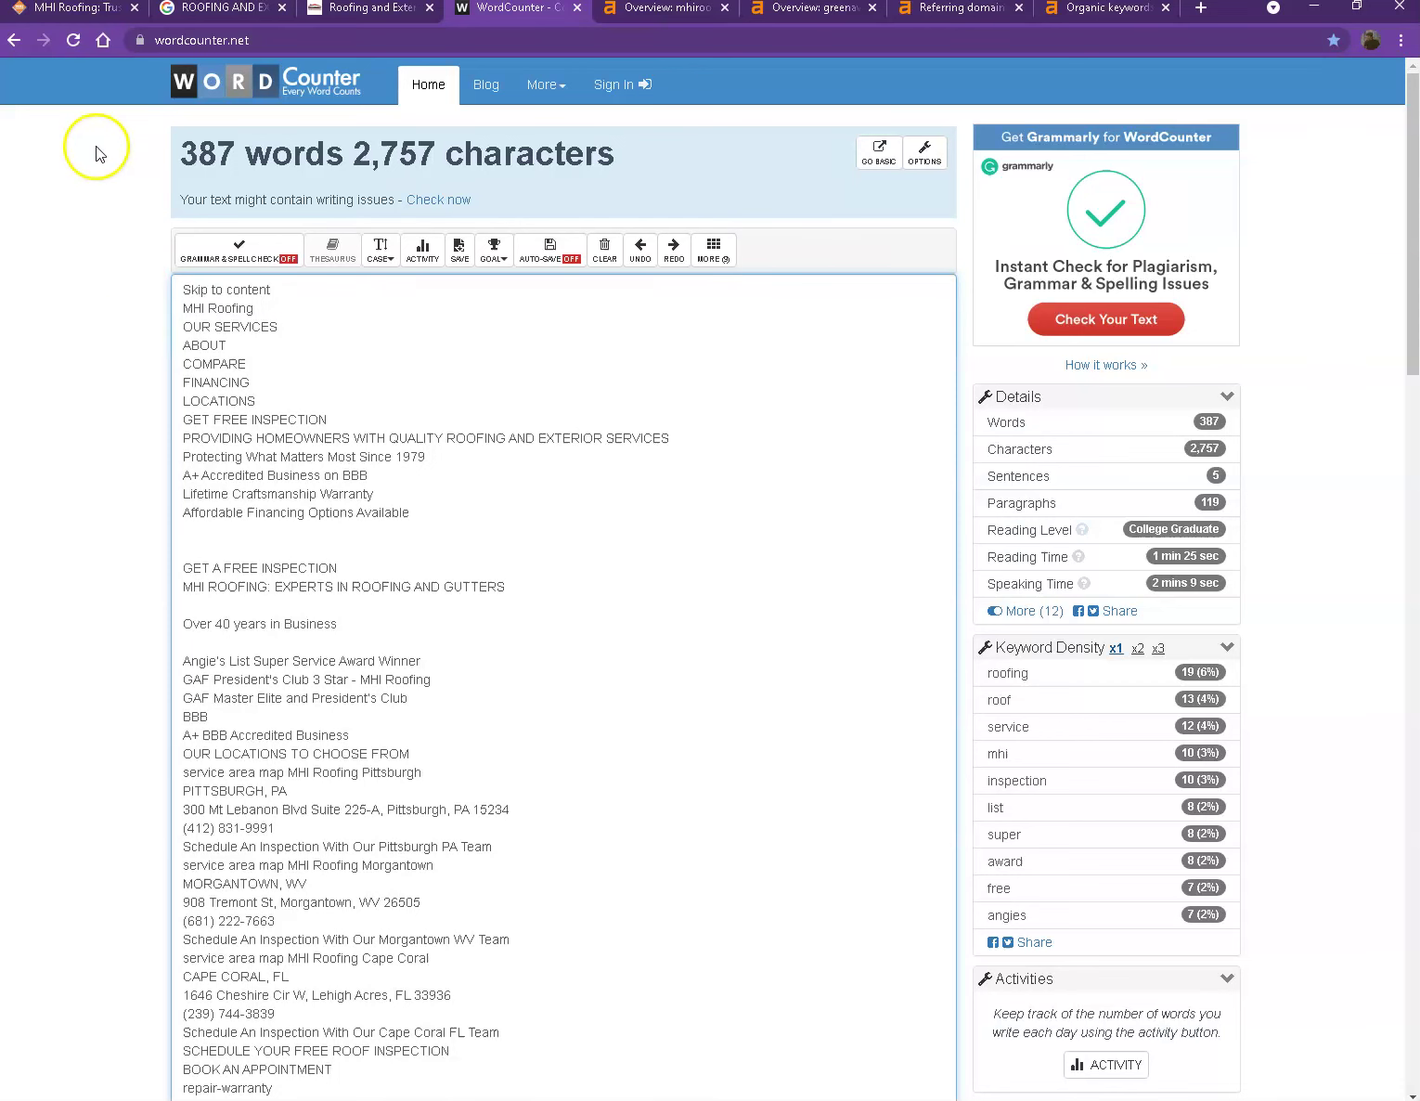
Step: Return to the MHI Roofing homepage, clear the text selection, and scroll through its sections
{"action": "left_click", "coordinate": [89, 11]}
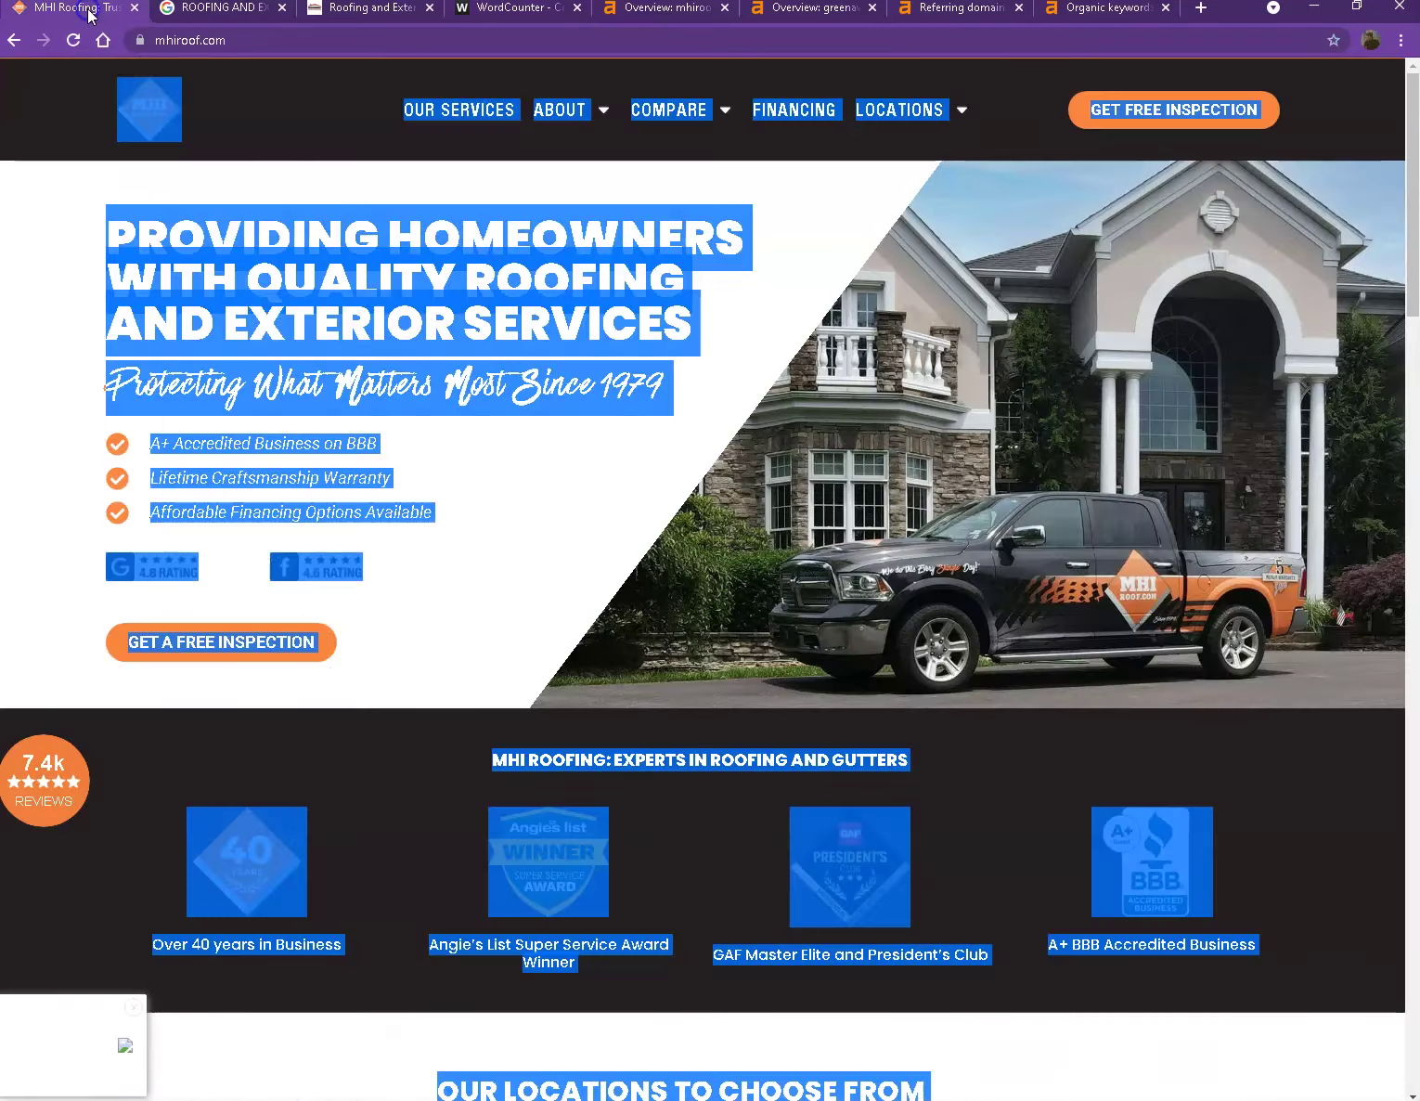
{"action": "left_click", "coordinate": [54, 283]}
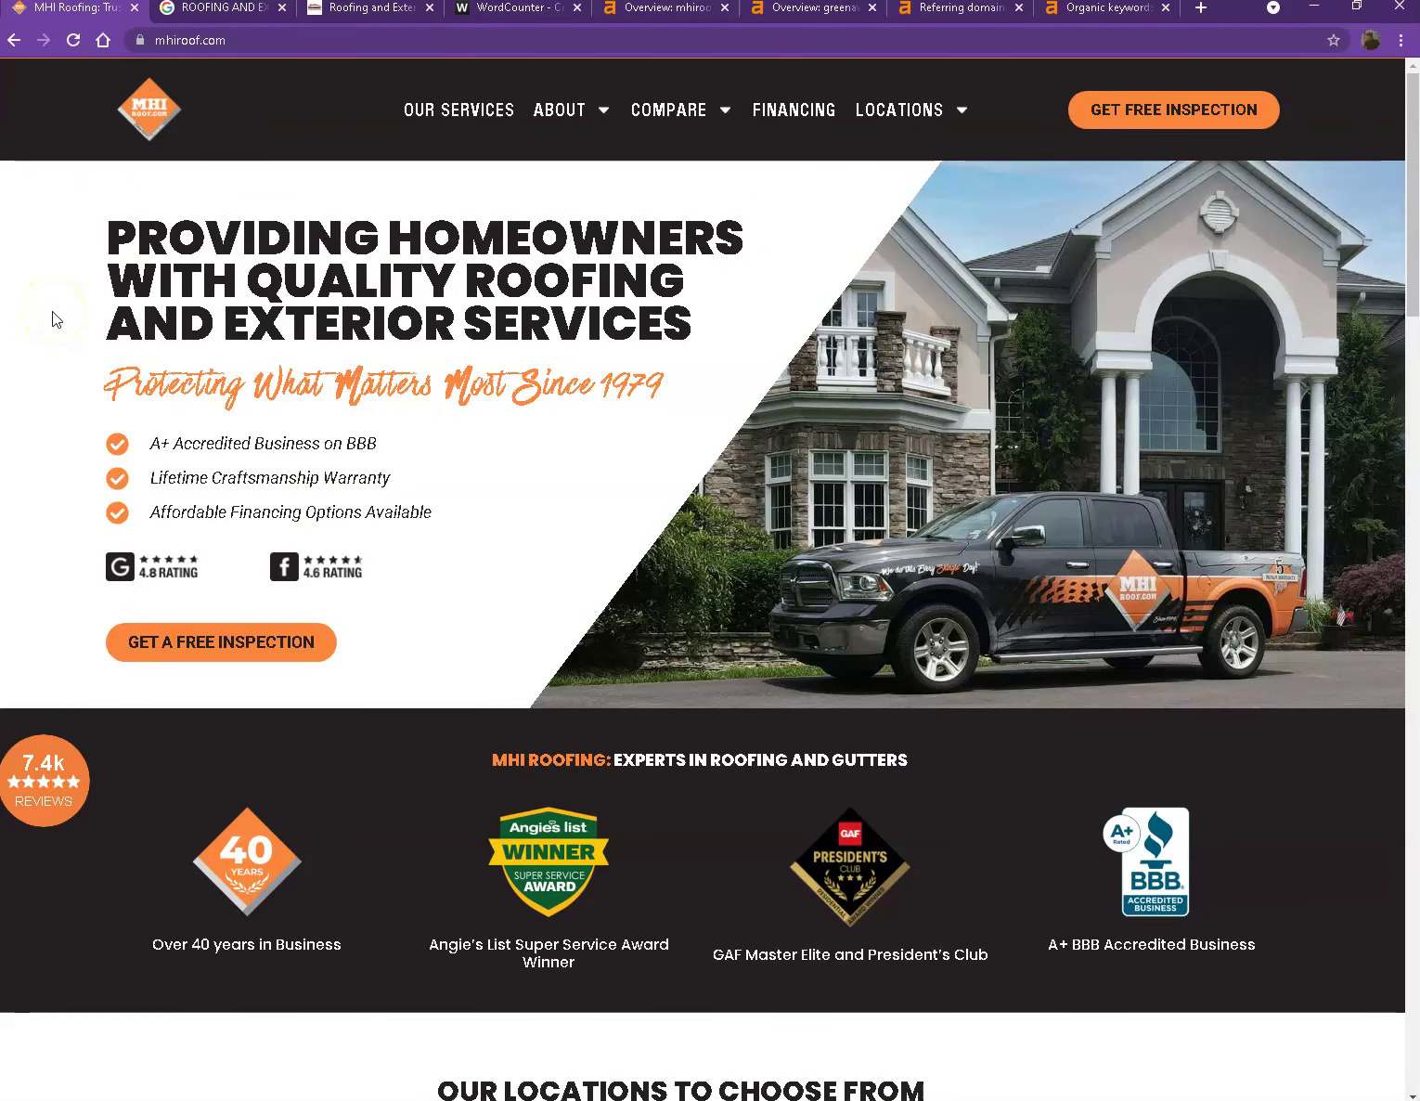
{"action": "left_click", "coordinate": [47, 427]}
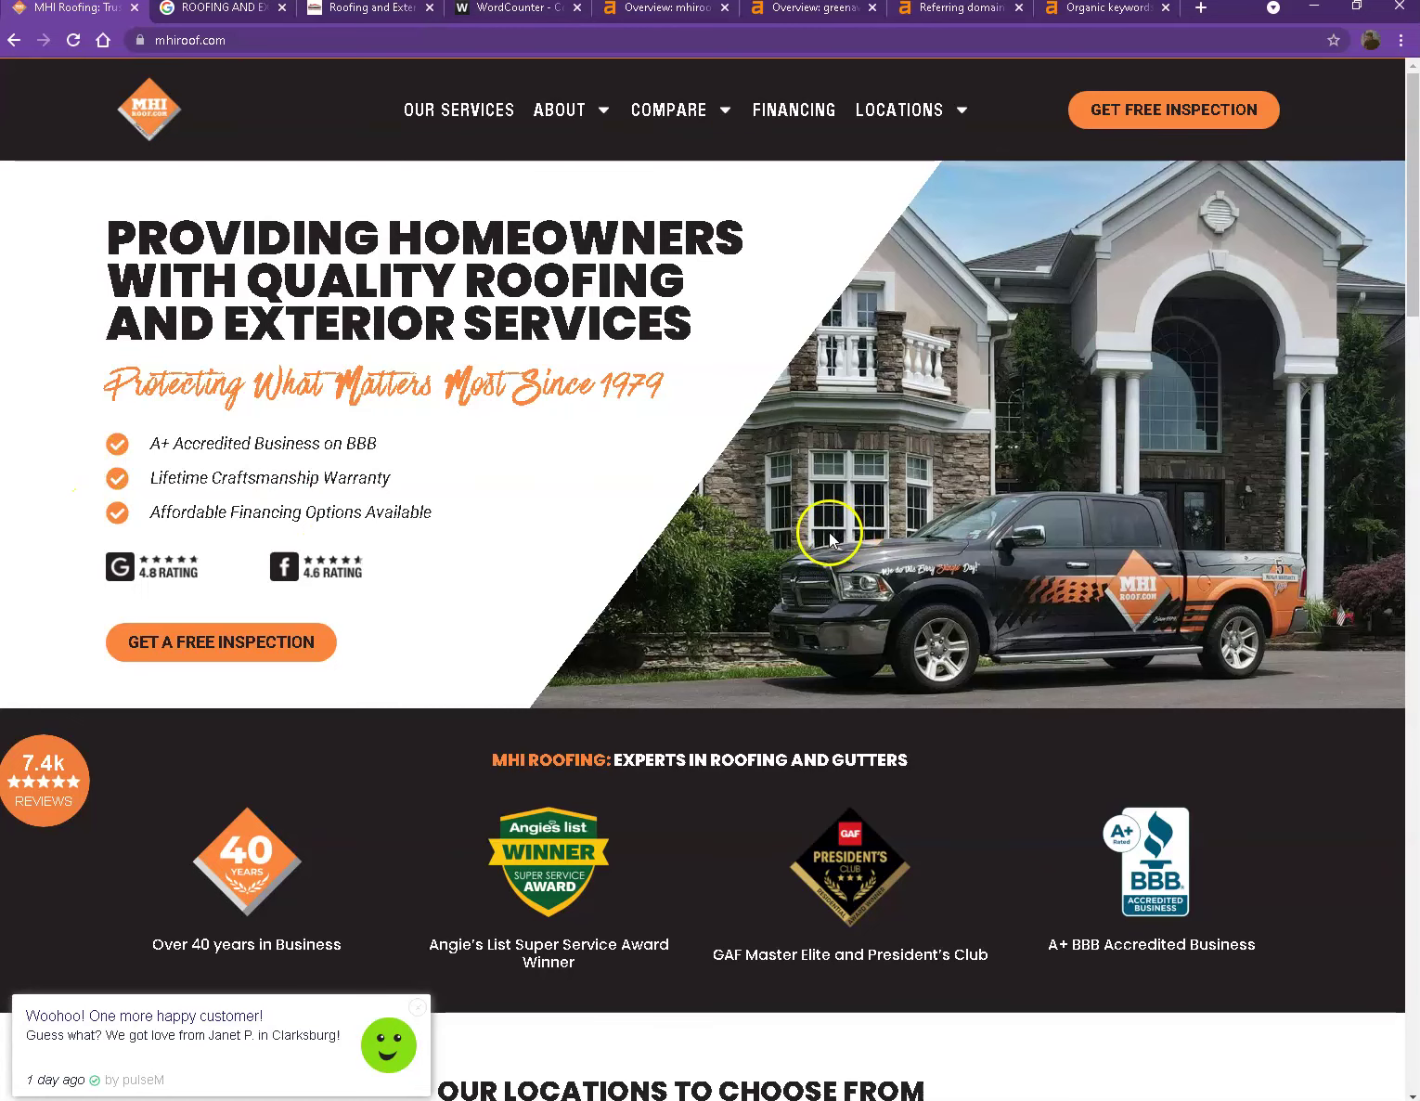
{"action": "scroll", "coordinate": [835, 529], "scroll_direction": "down", "scroll_amount": 3}
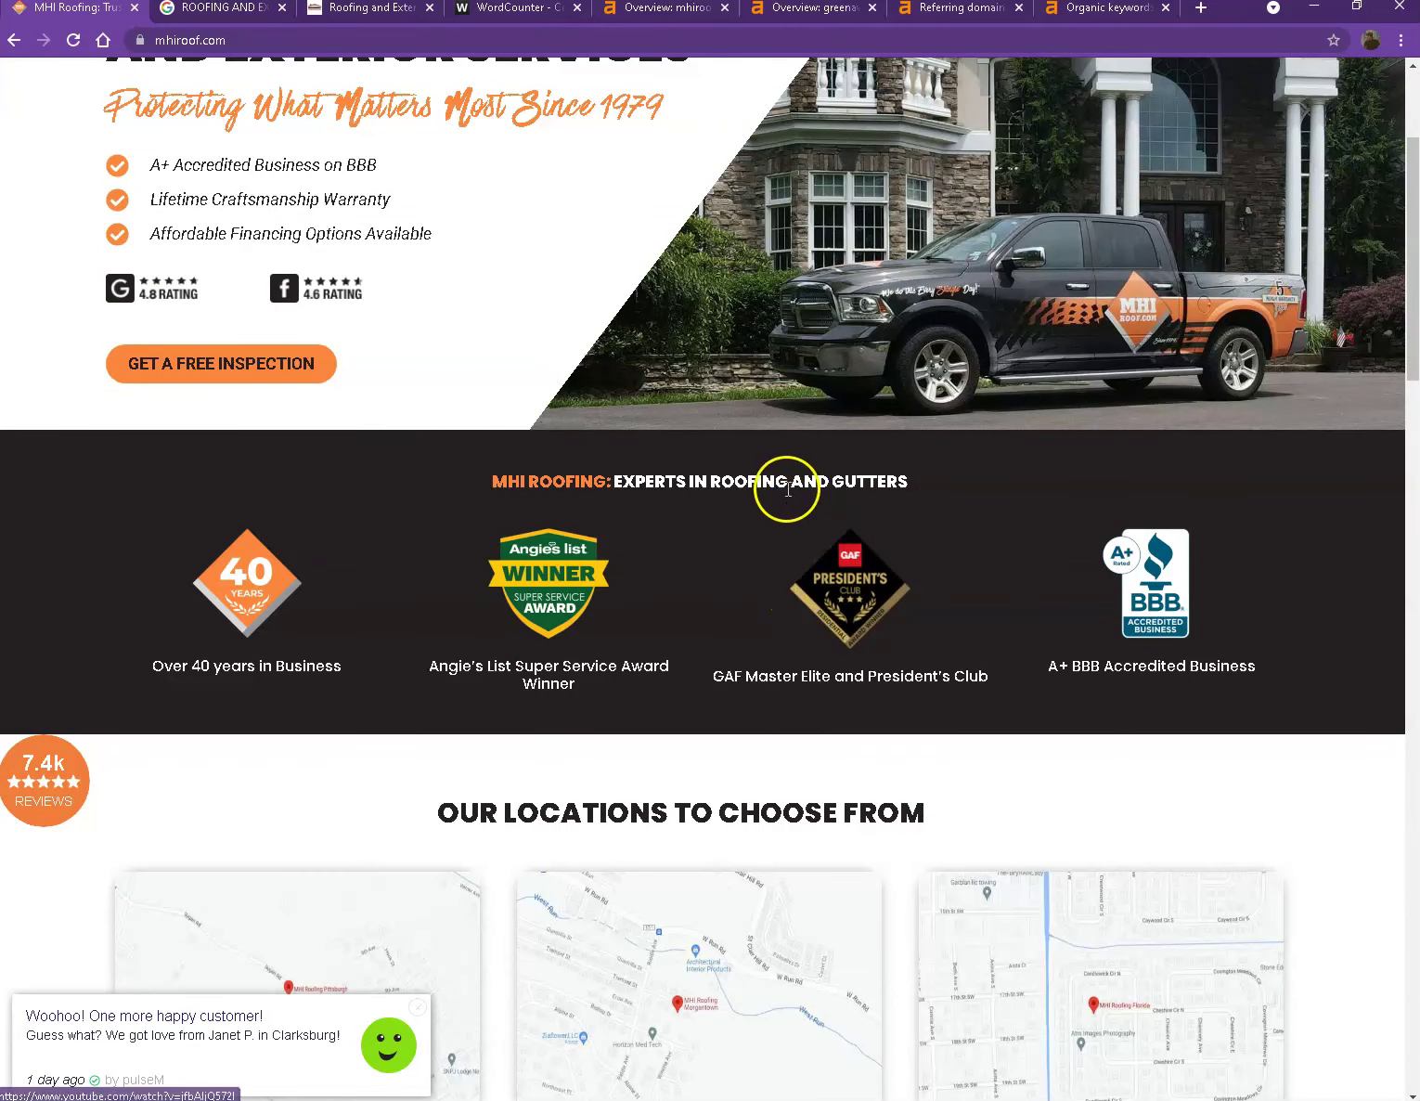
{"action": "scroll", "coordinate": [782, 457], "scroll_direction": "down", "scroll_amount": 3}
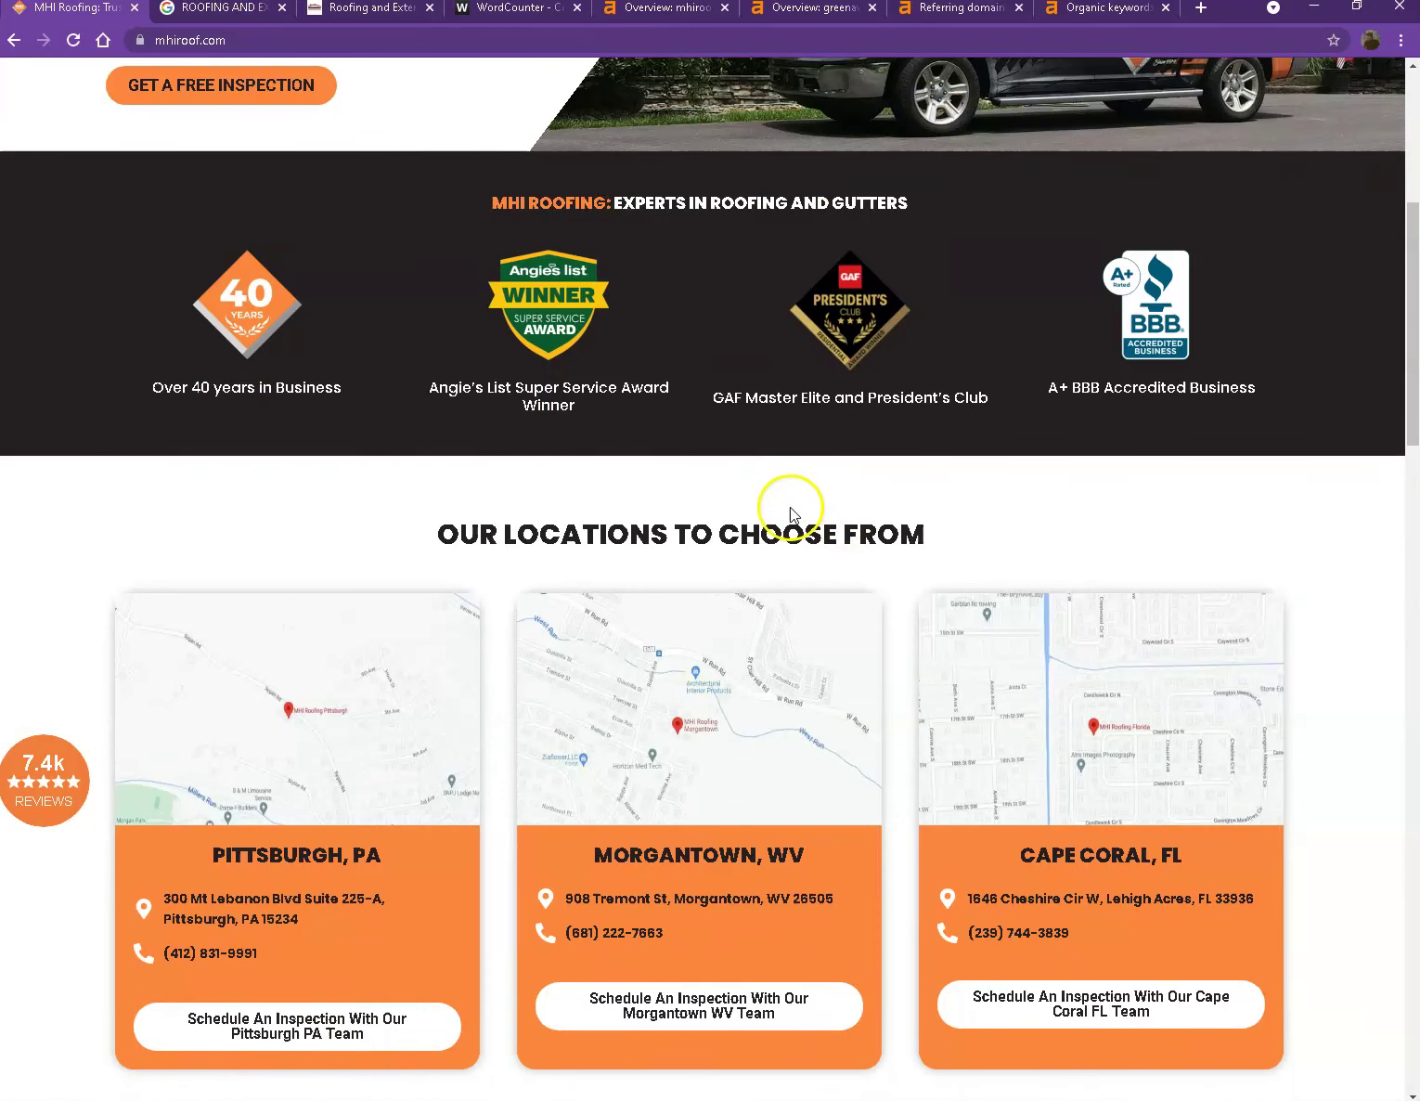
{"action": "scroll", "coordinate": [788, 507], "scroll_direction": "up", "scroll_amount": 4}
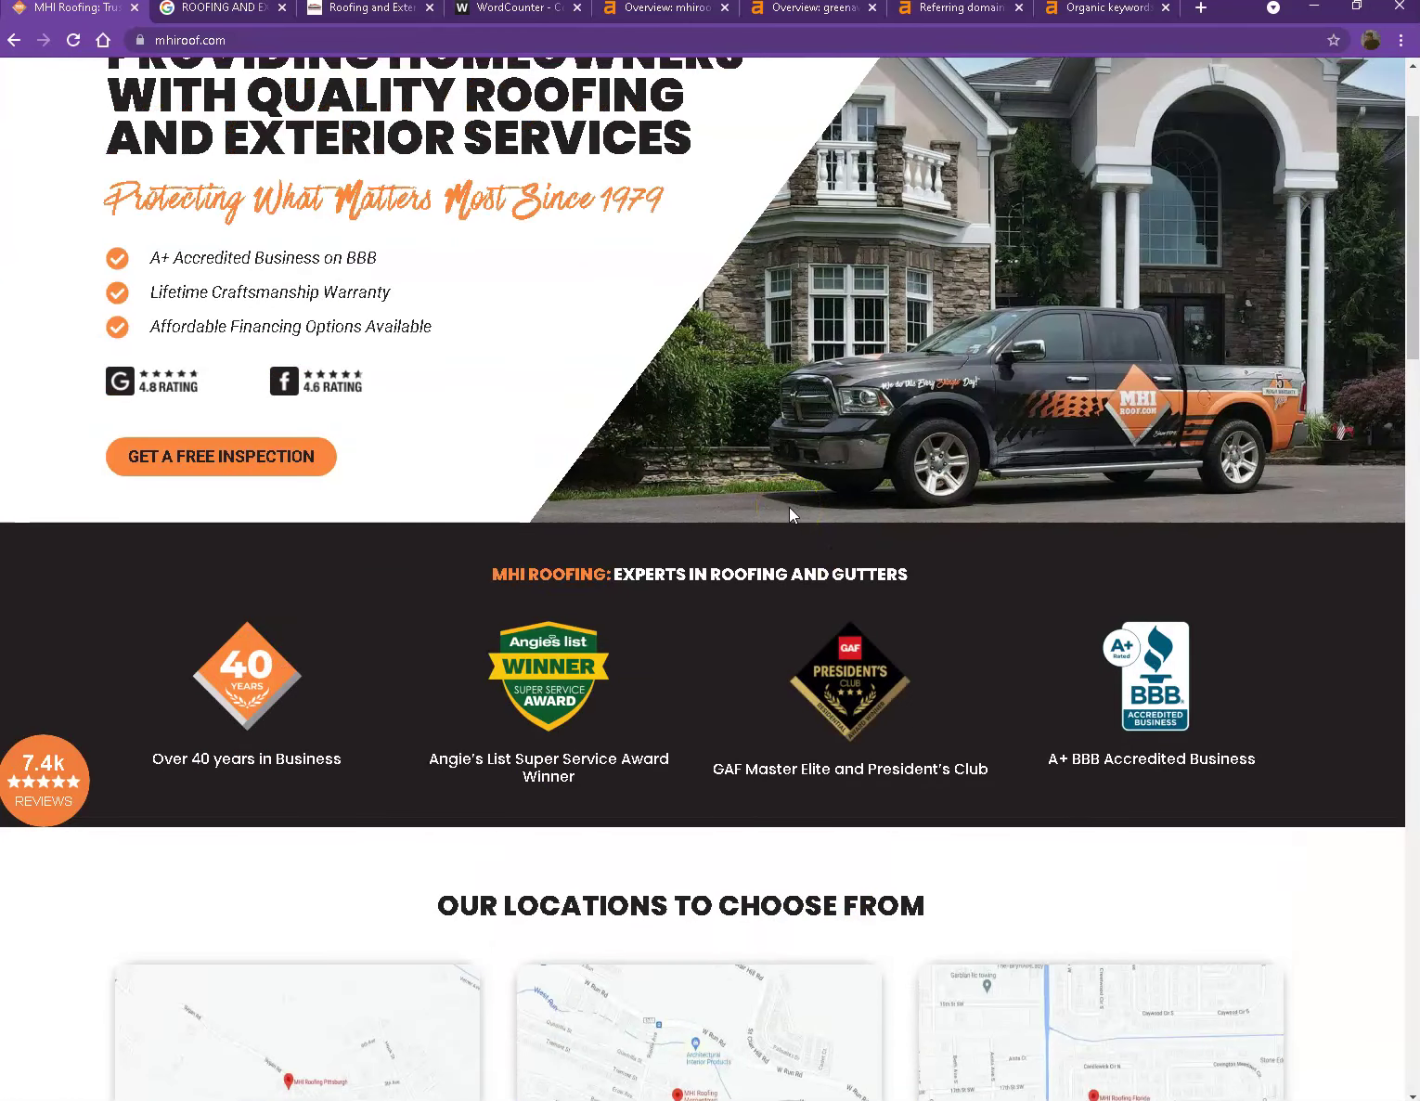
{"action": "scroll", "coordinate": [786, 507], "scroll_direction": "up", "scroll_amount": 2}
{"action": "scroll", "coordinate": [720, 526], "scroll_direction": "down", "scroll_amount": 10}
{"action": "scroll", "coordinate": [721, 526], "scroll_direction": "down", "scroll_amount": 5}
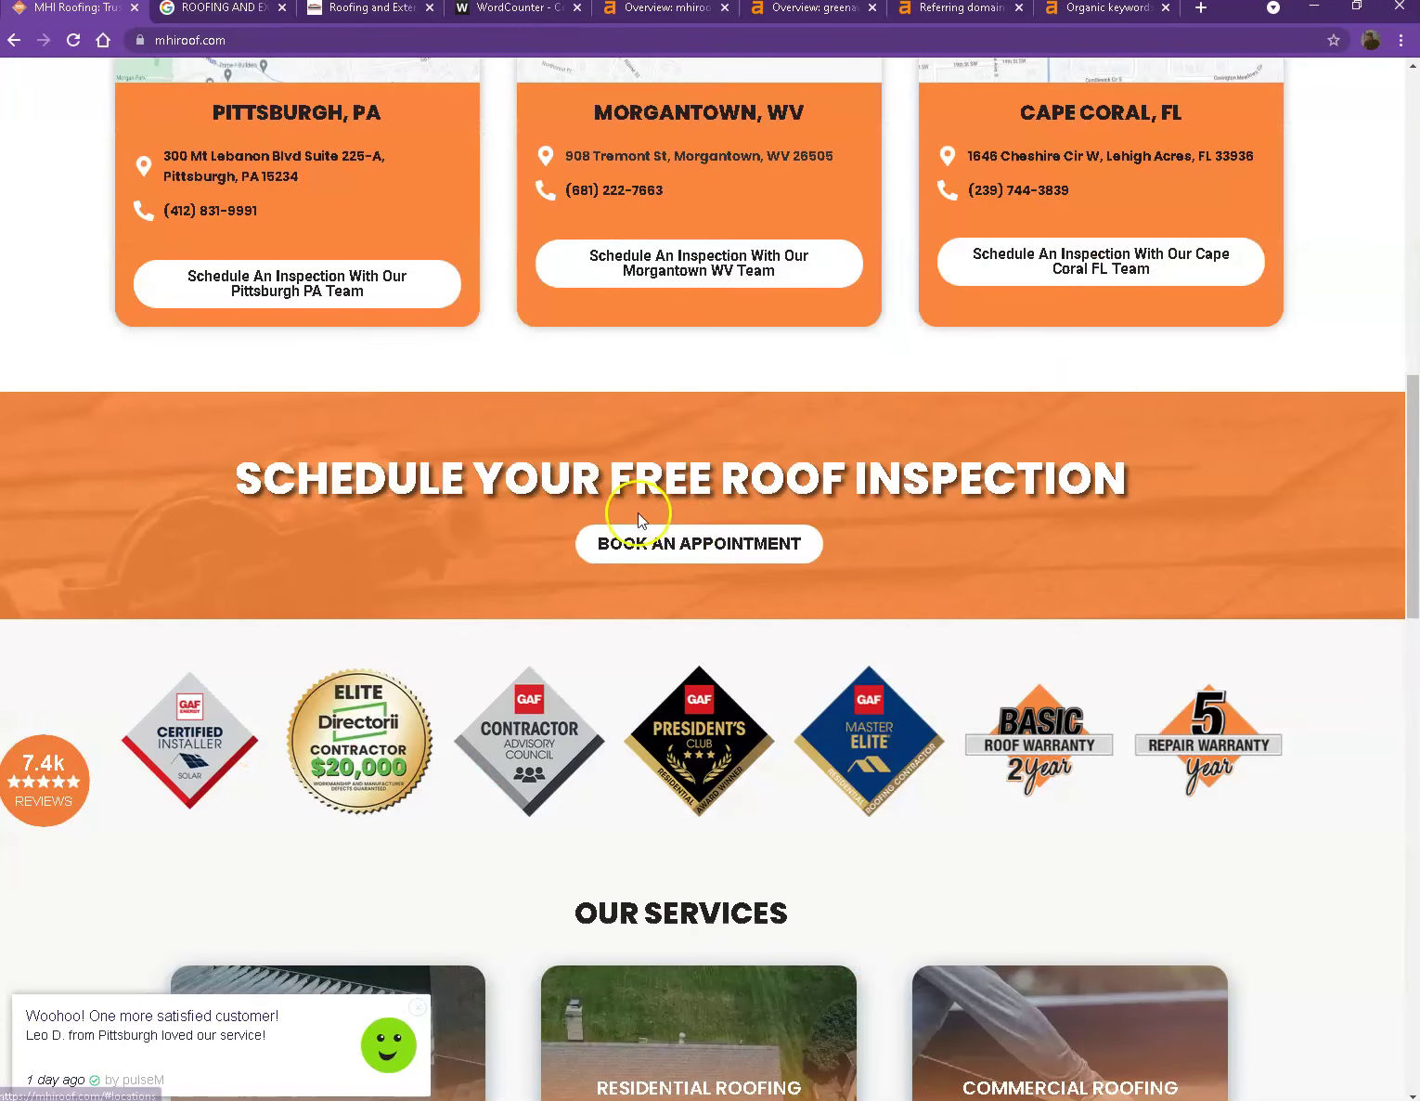
Step: Browse Google results for 'roofing and exteriors in Pittsburgh, PA' down to the Greenawalt Roofing listing
{"action": "left_click", "coordinate": [207, 11]}
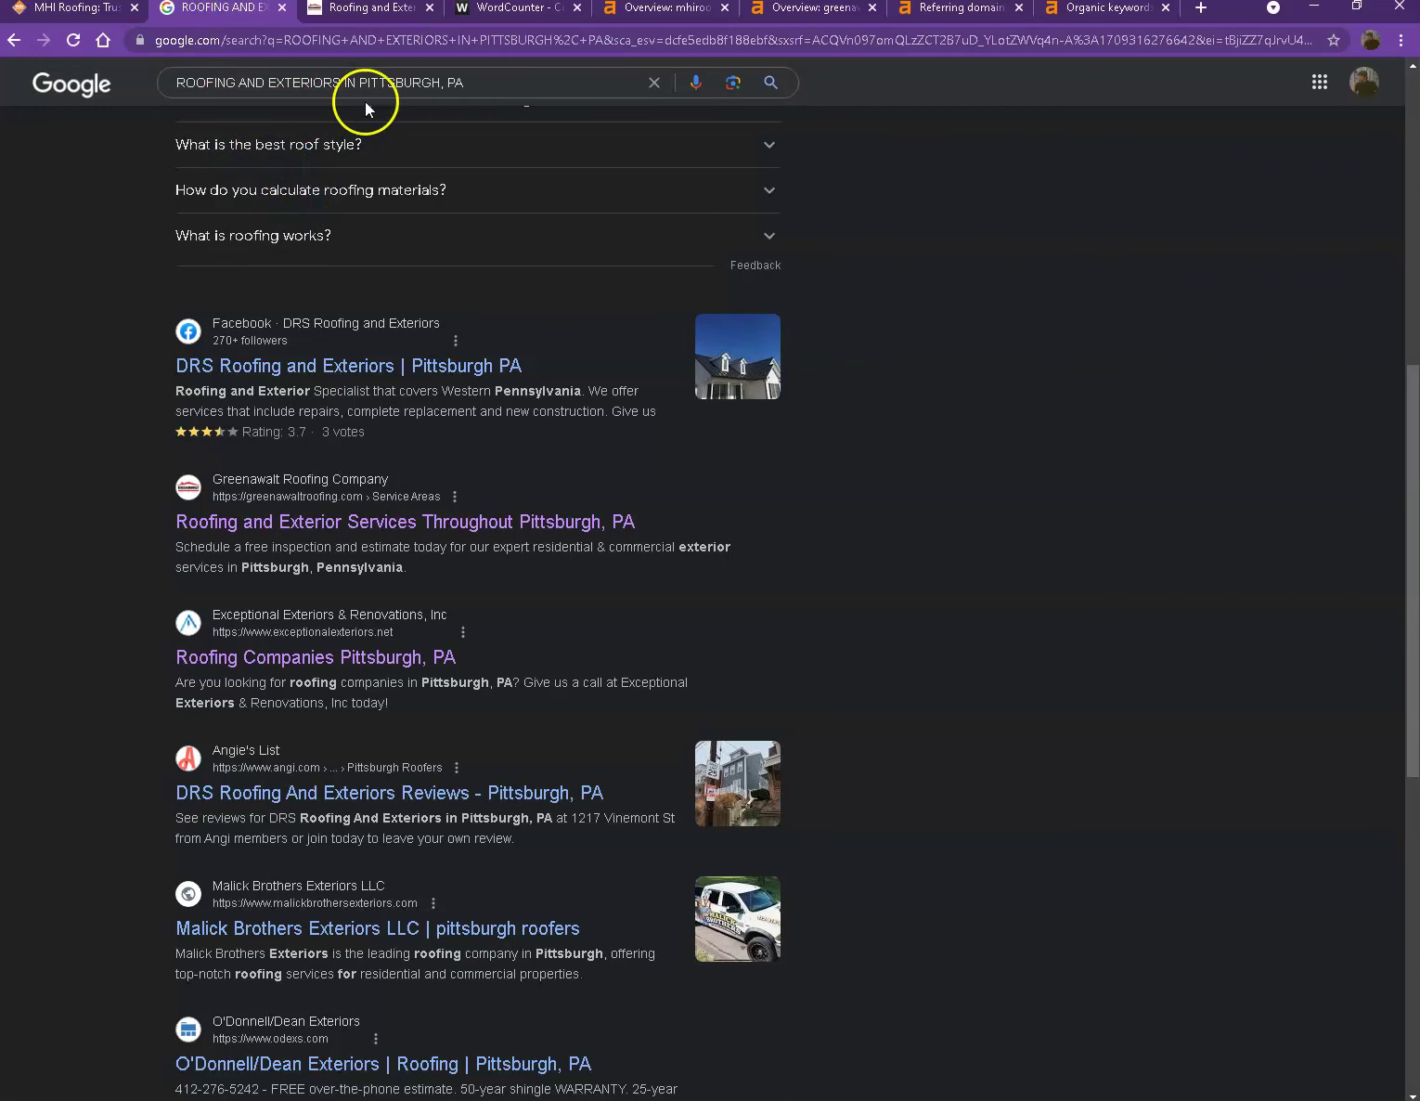
{"action": "scroll", "coordinate": [445, 417], "scroll_direction": "up", "scroll_amount": 5}
{"action": "scroll", "coordinate": [445, 418], "scroll_direction": "up", "scroll_amount": 3}
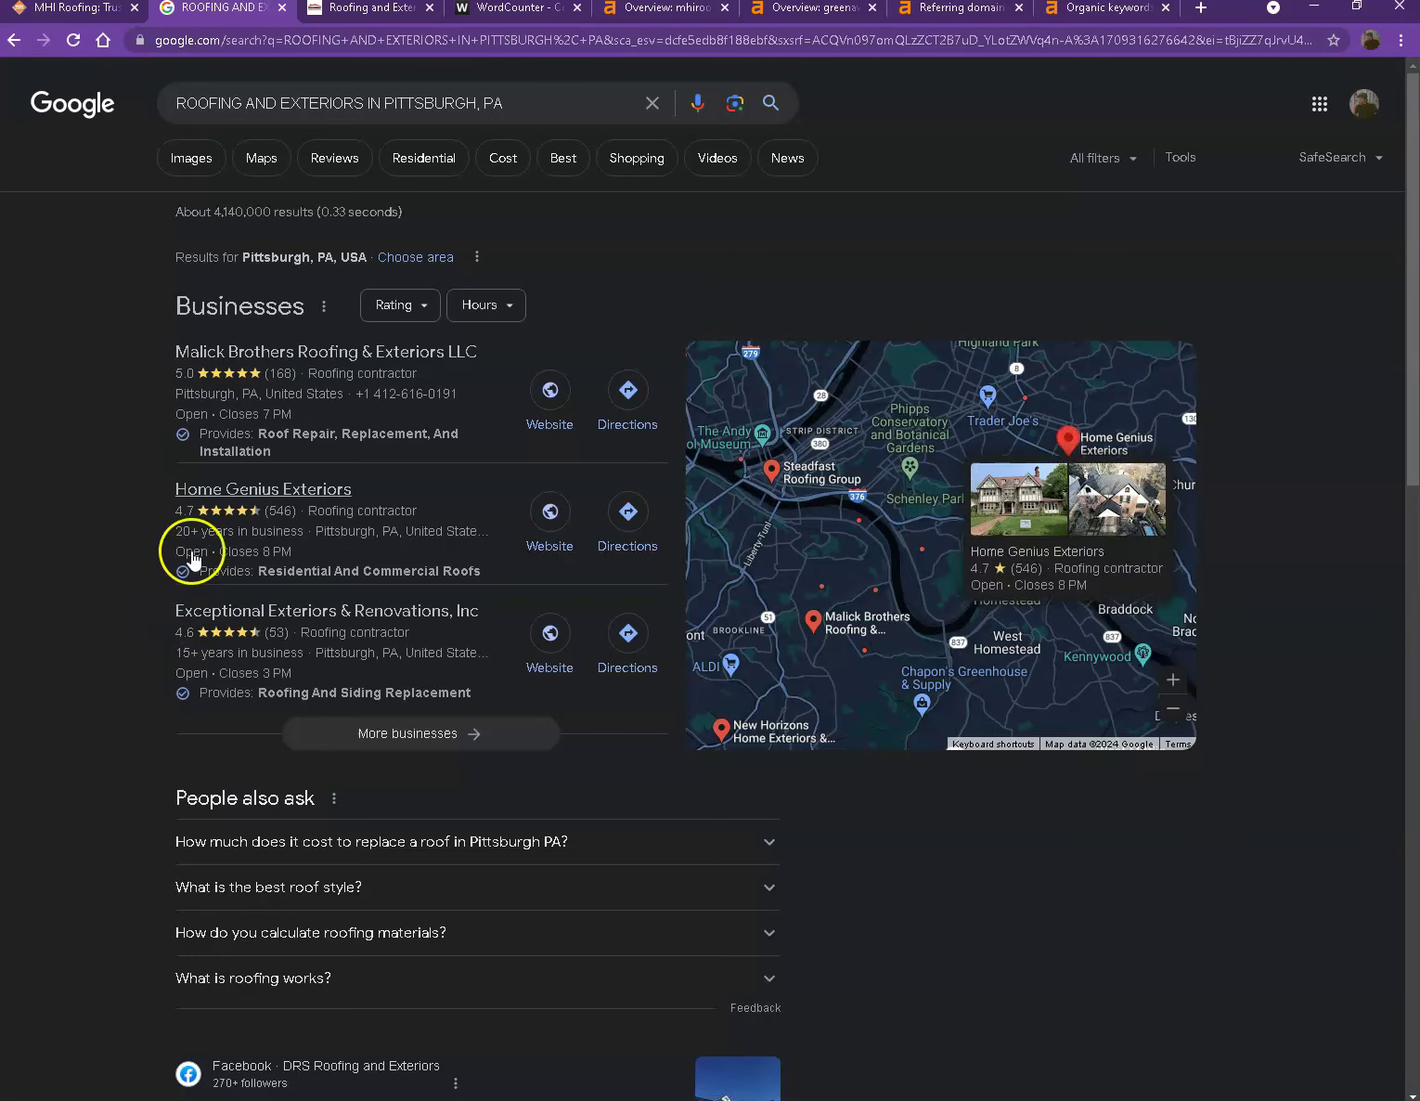
{"action": "scroll", "coordinate": [127, 555], "scroll_direction": "down", "scroll_amount": 3}
{"action": "scroll", "coordinate": [123, 545], "scroll_direction": "down", "scroll_amount": 5}
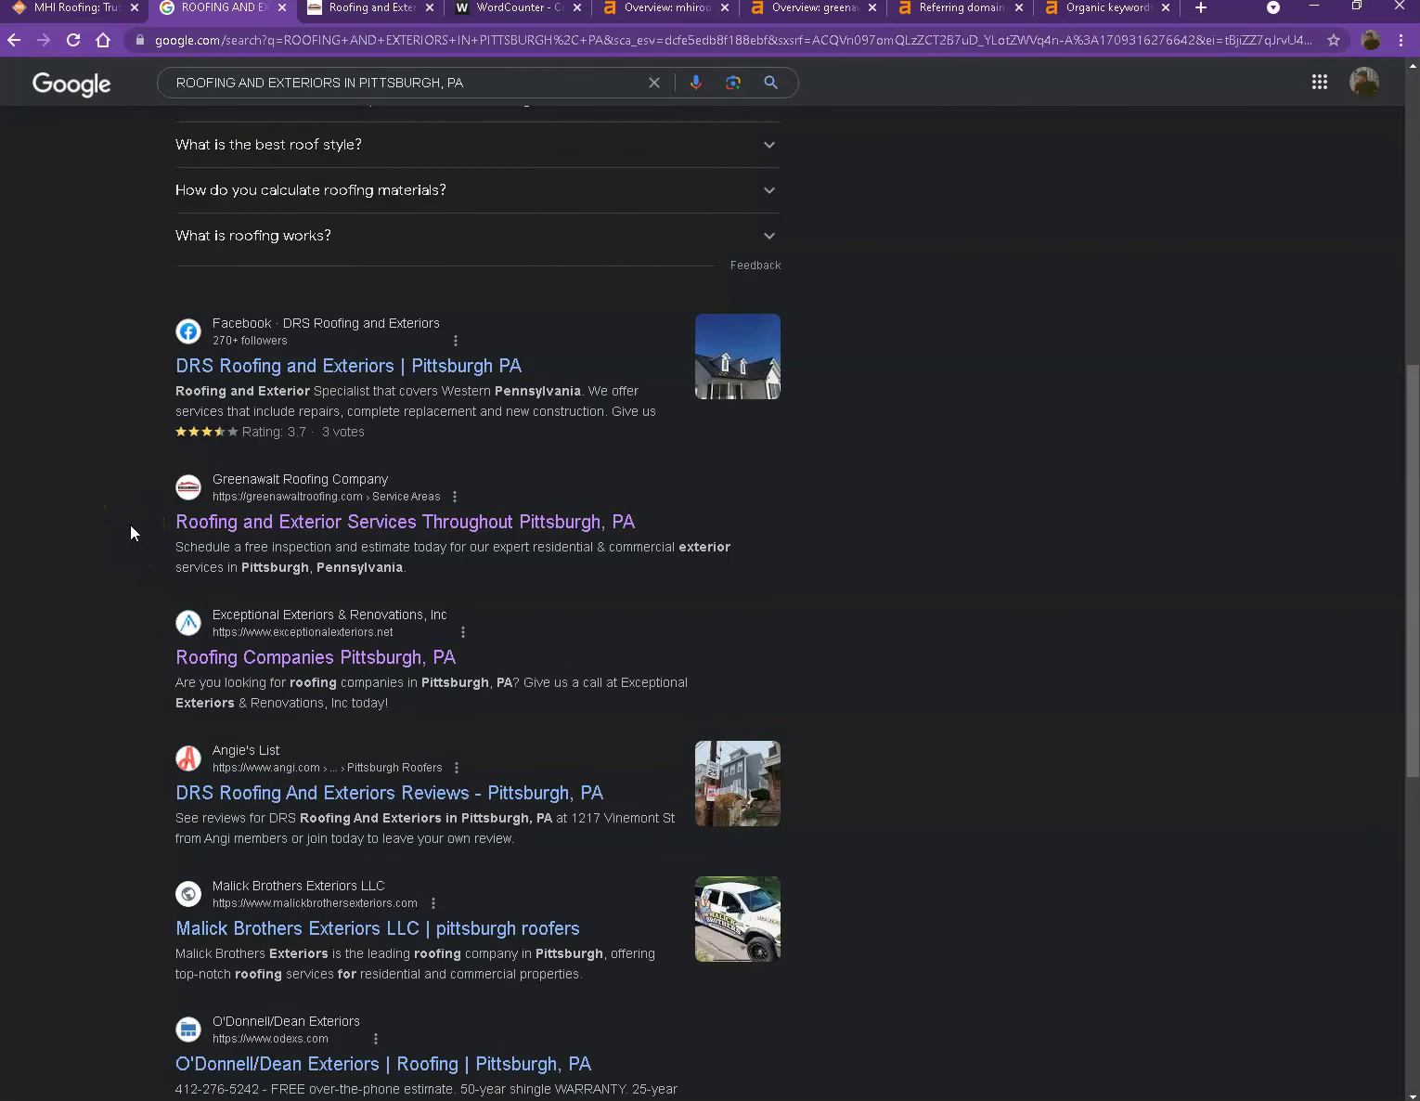
{"action": "scroll", "coordinate": [130, 534], "scroll_direction": "down", "scroll_amount": 2}
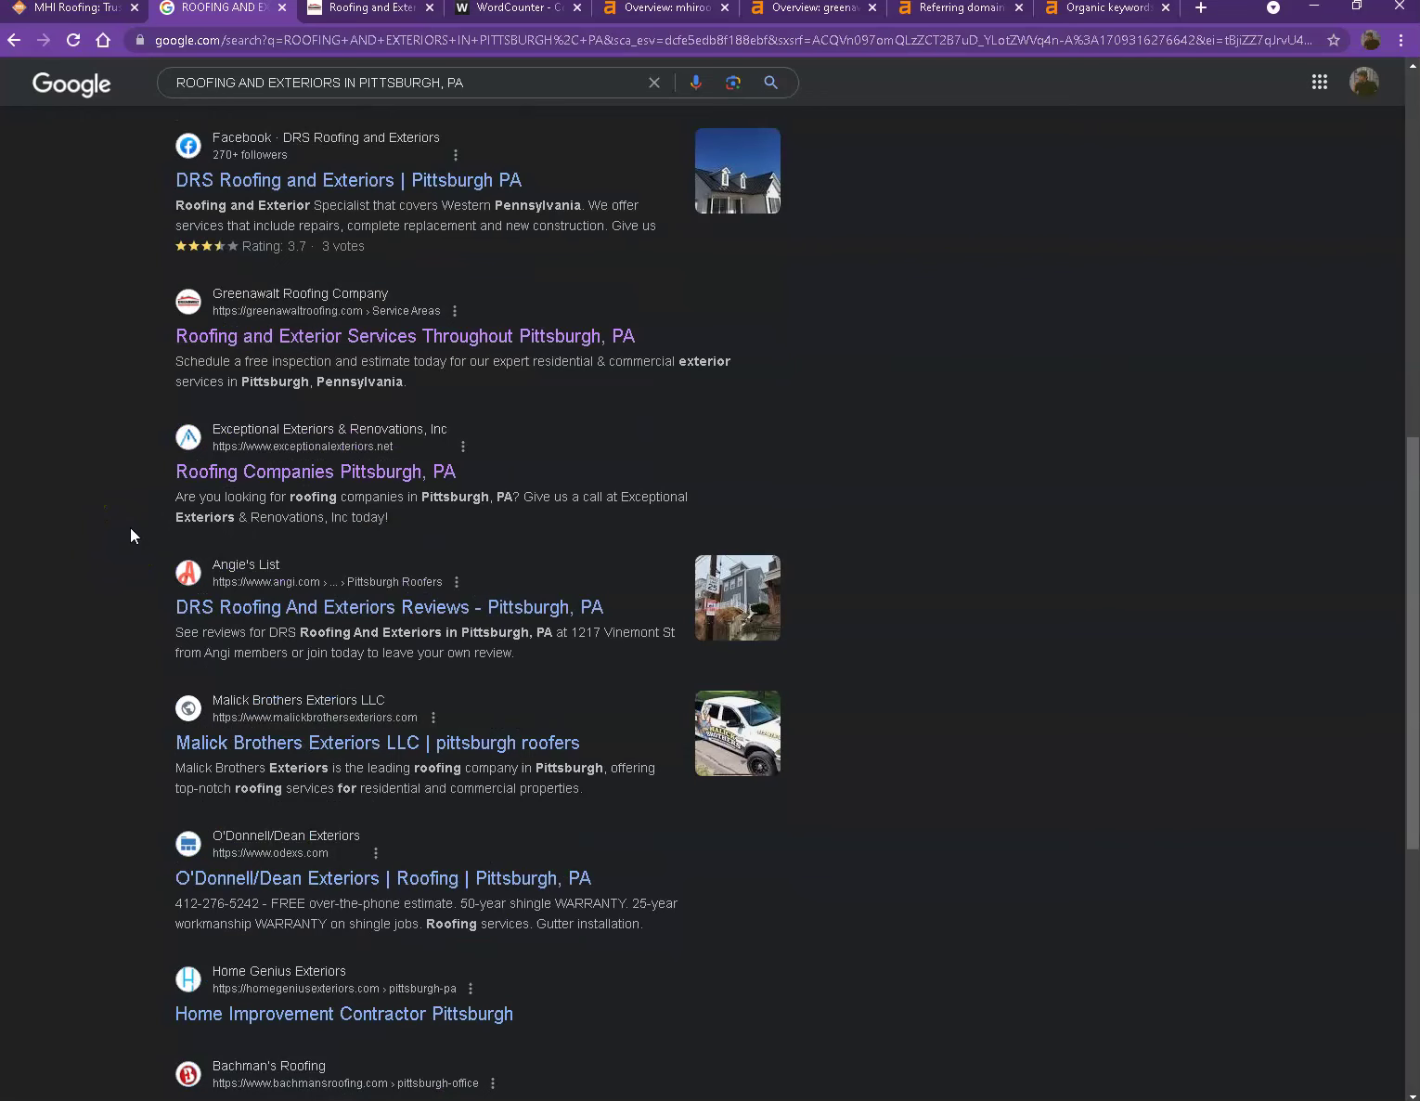
{"action": "scroll", "coordinate": [130, 529], "scroll_direction": "down", "scroll_amount": 3}
{"action": "scroll", "coordinate": [130, 532], "scroll_direction": "down", "scroll_amount": 4}
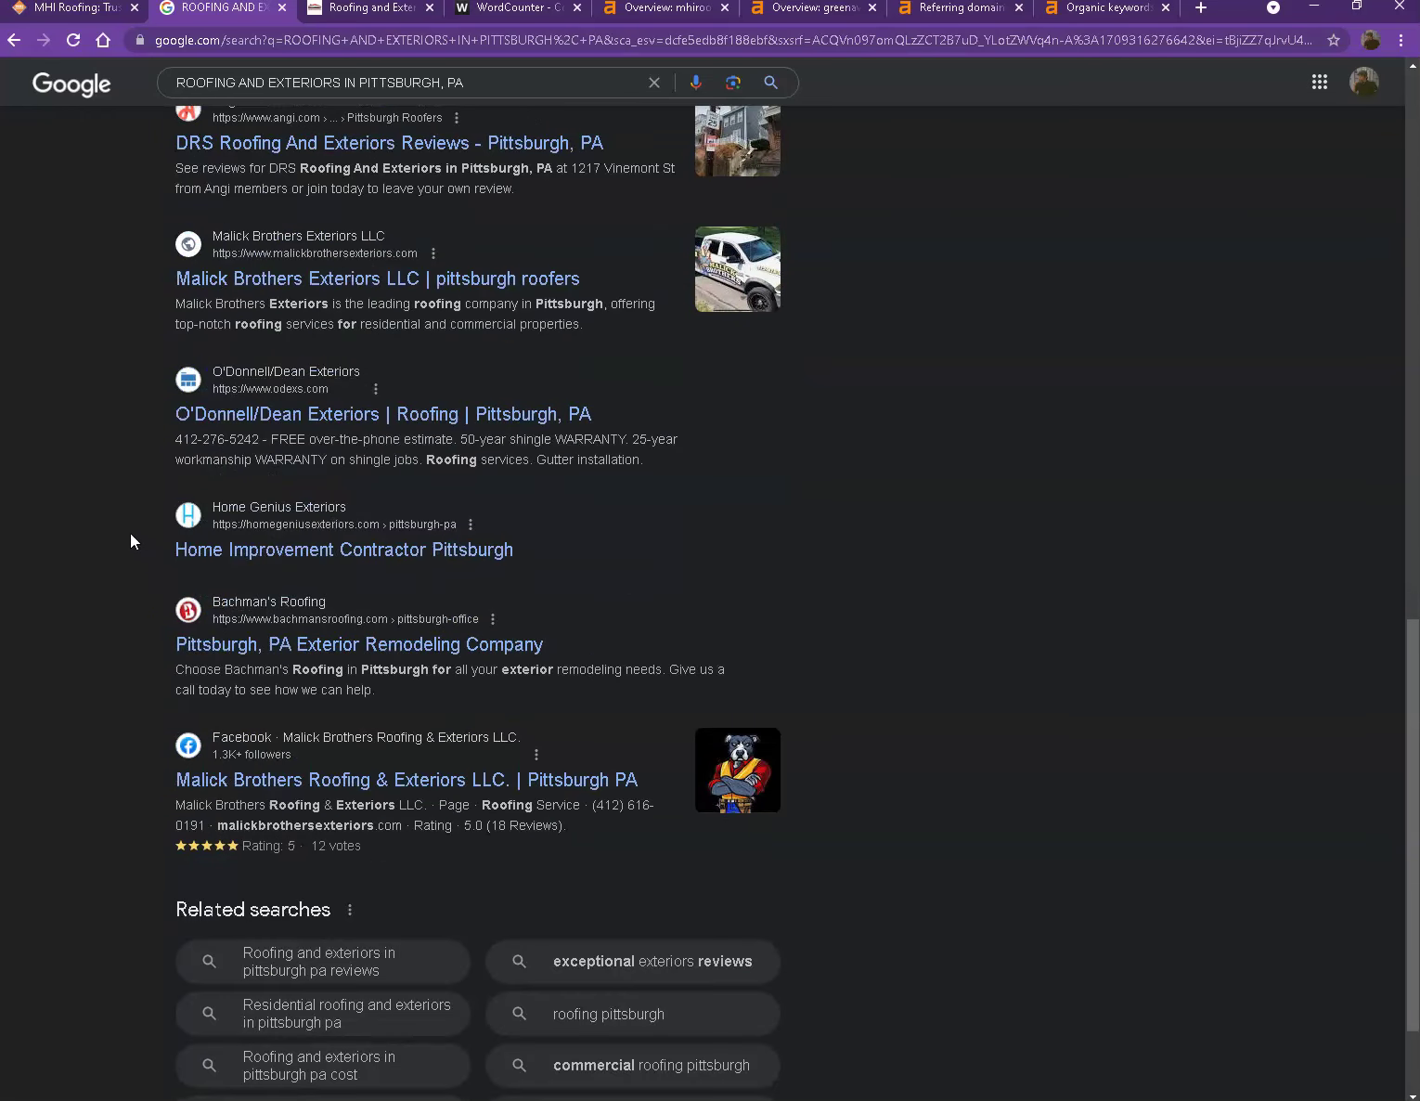
{"action": "scroll", "coordinate": [131, 546], "scroll_direction": "up", "scroll_amount": 5}
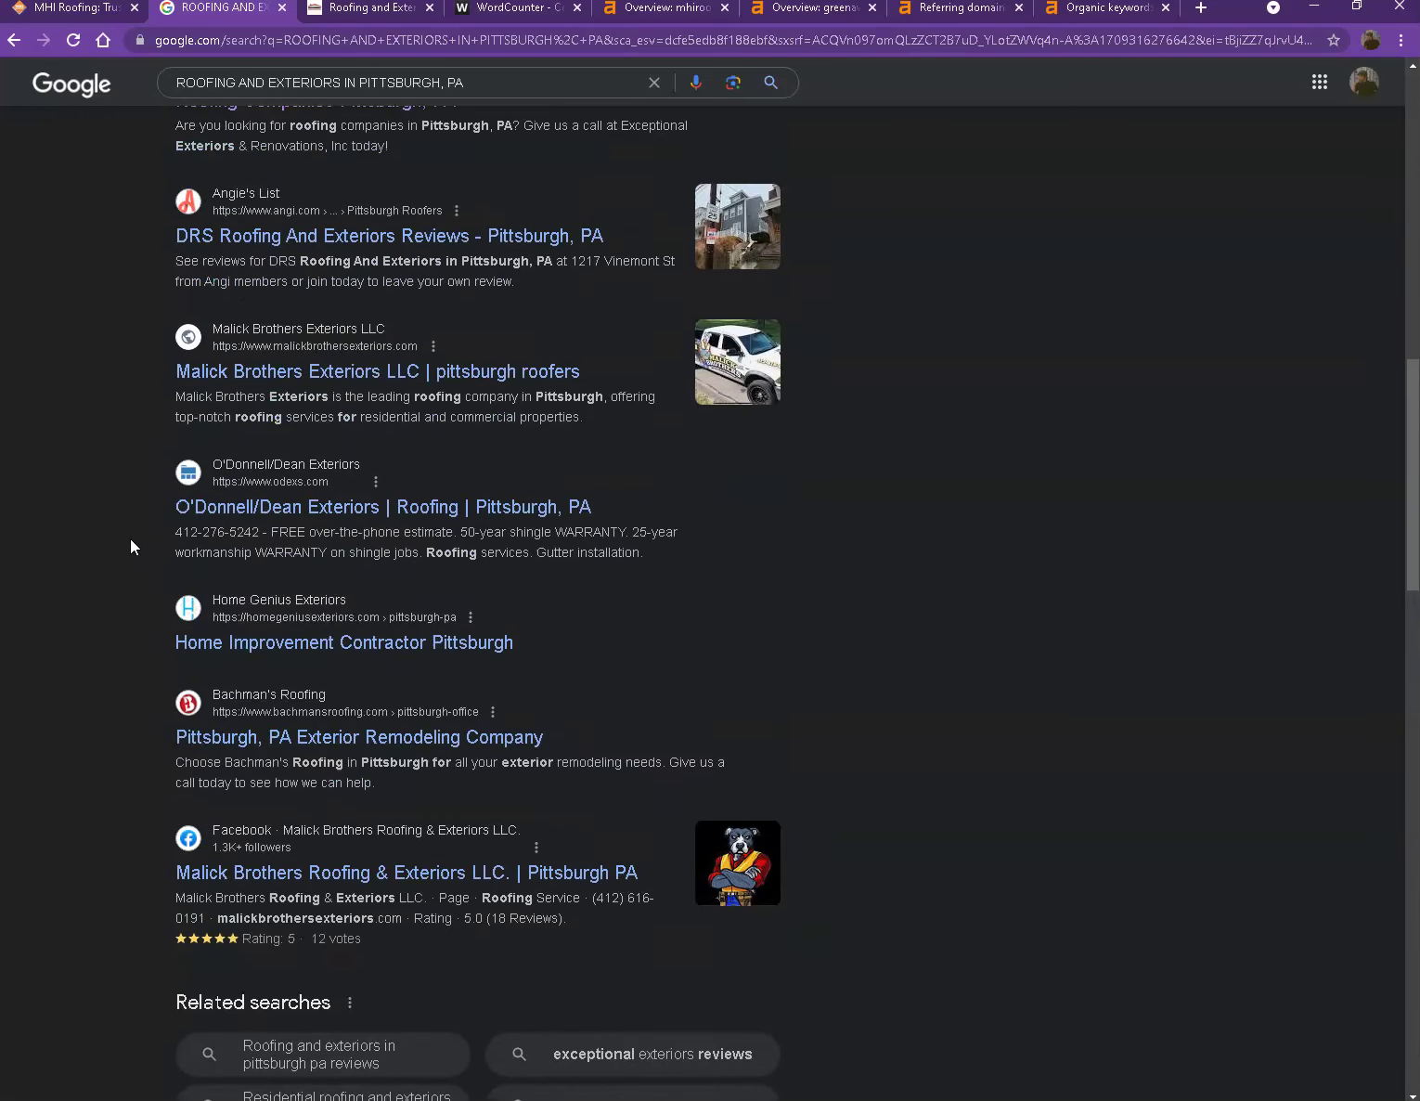
{"action": "scroll", "coordinate": [131, 546], "scroll_direction": "up", "scroll_amount": 2}
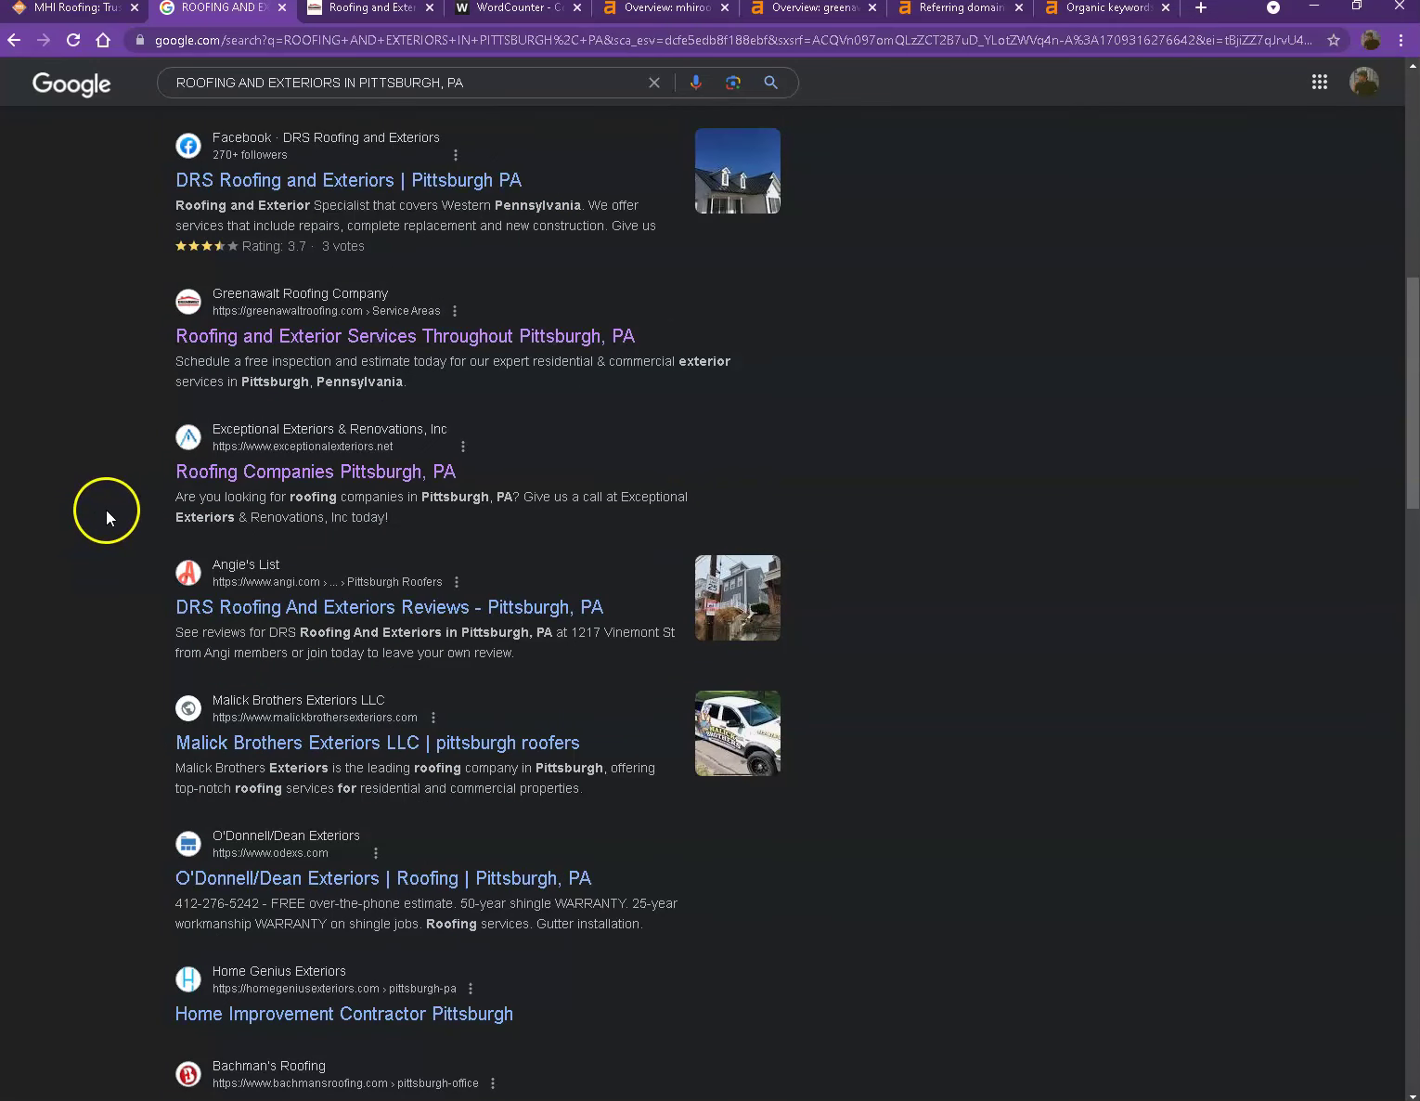
Step: Review Greenawalt's Pittsburgh roofing, siding and gutters page, then return to the mhiroof.com Ahrefs overview
{"action": "left_click", "coordinate": [367, 12]}
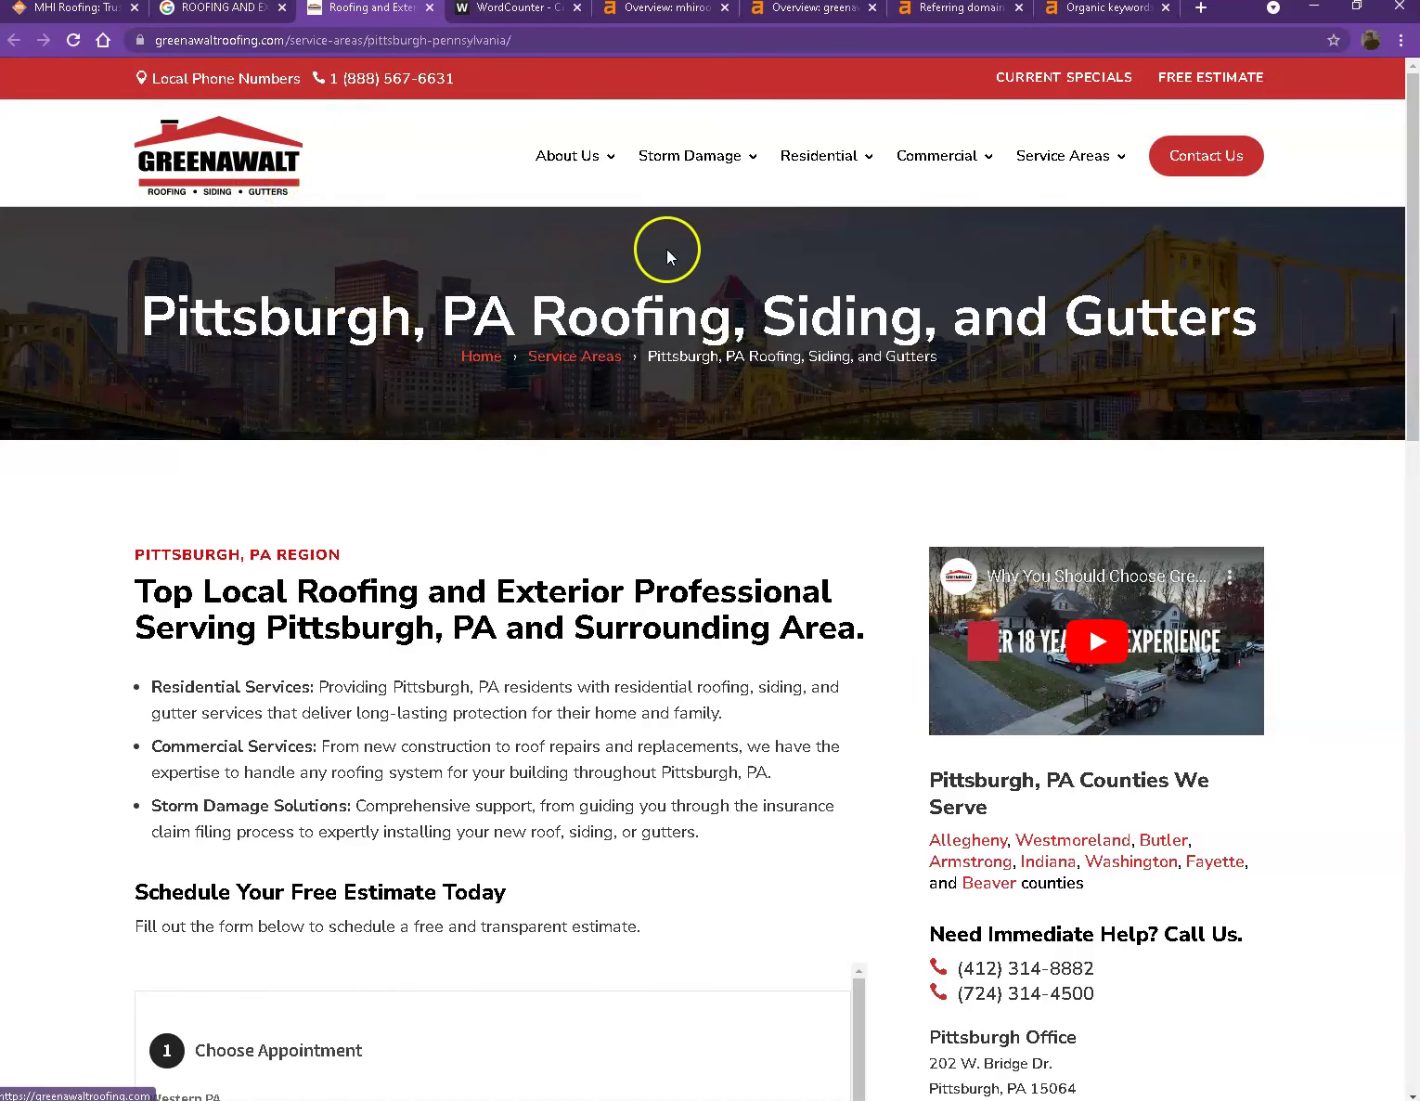
{"action": "scroll", "coordinate": [751, 413], "scroll_direction": "down", "scroll_amount": 7}
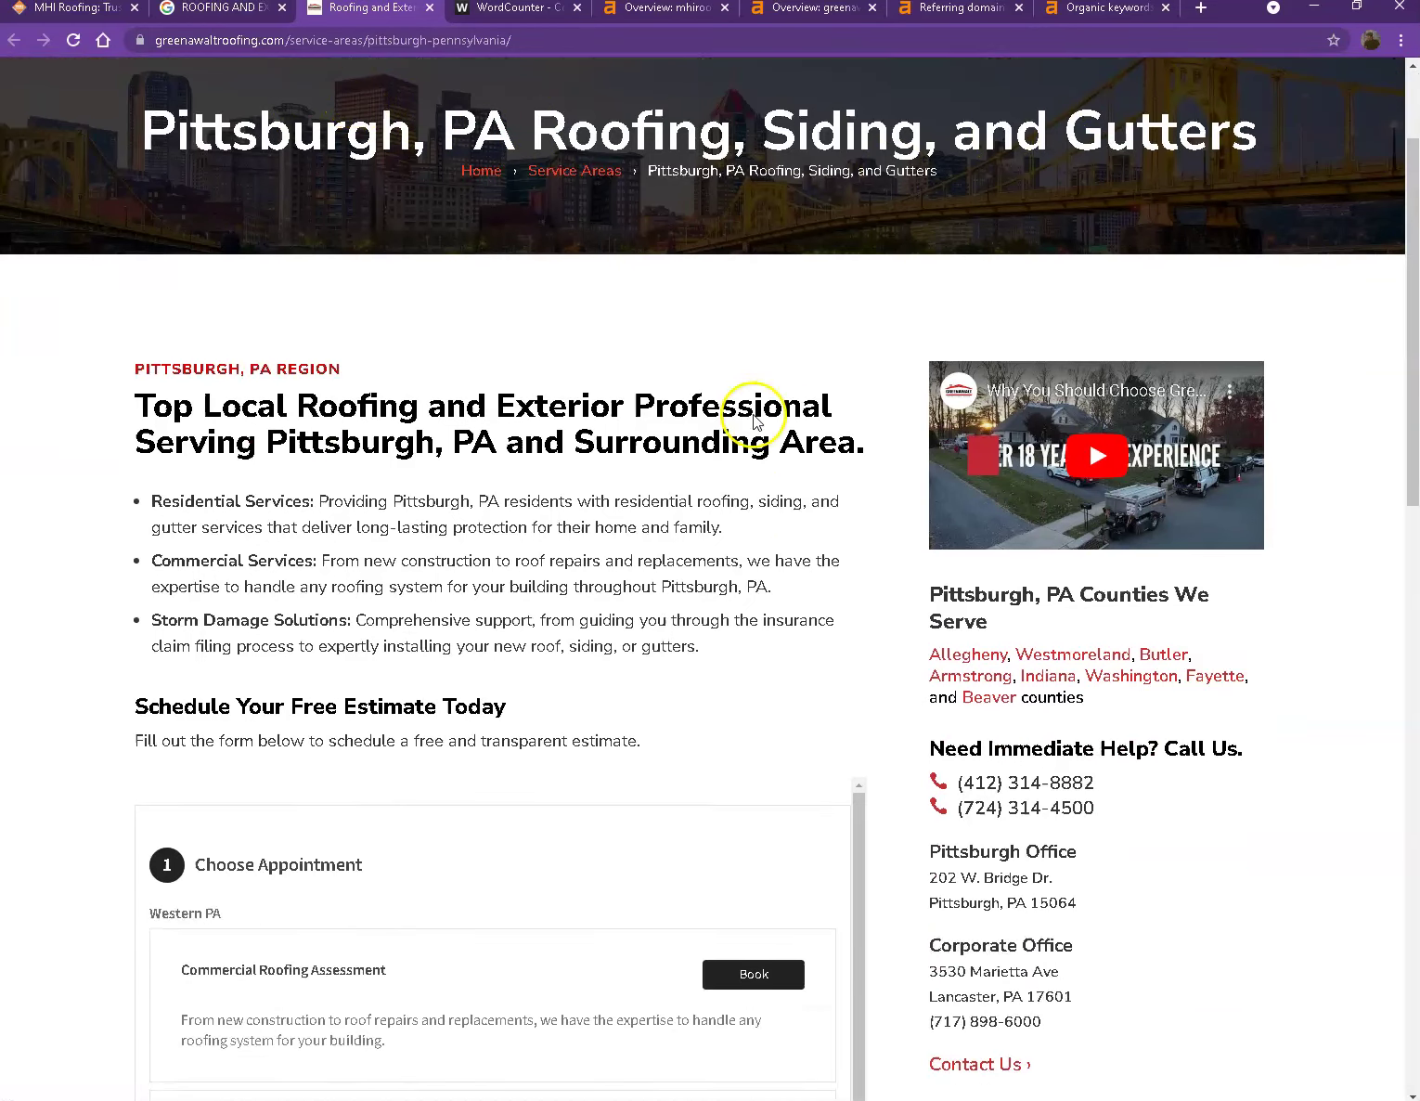
{"action": "scroll", "coordinate": [760, 411], "scroll_direction": "down", "scroll_amount": 12}
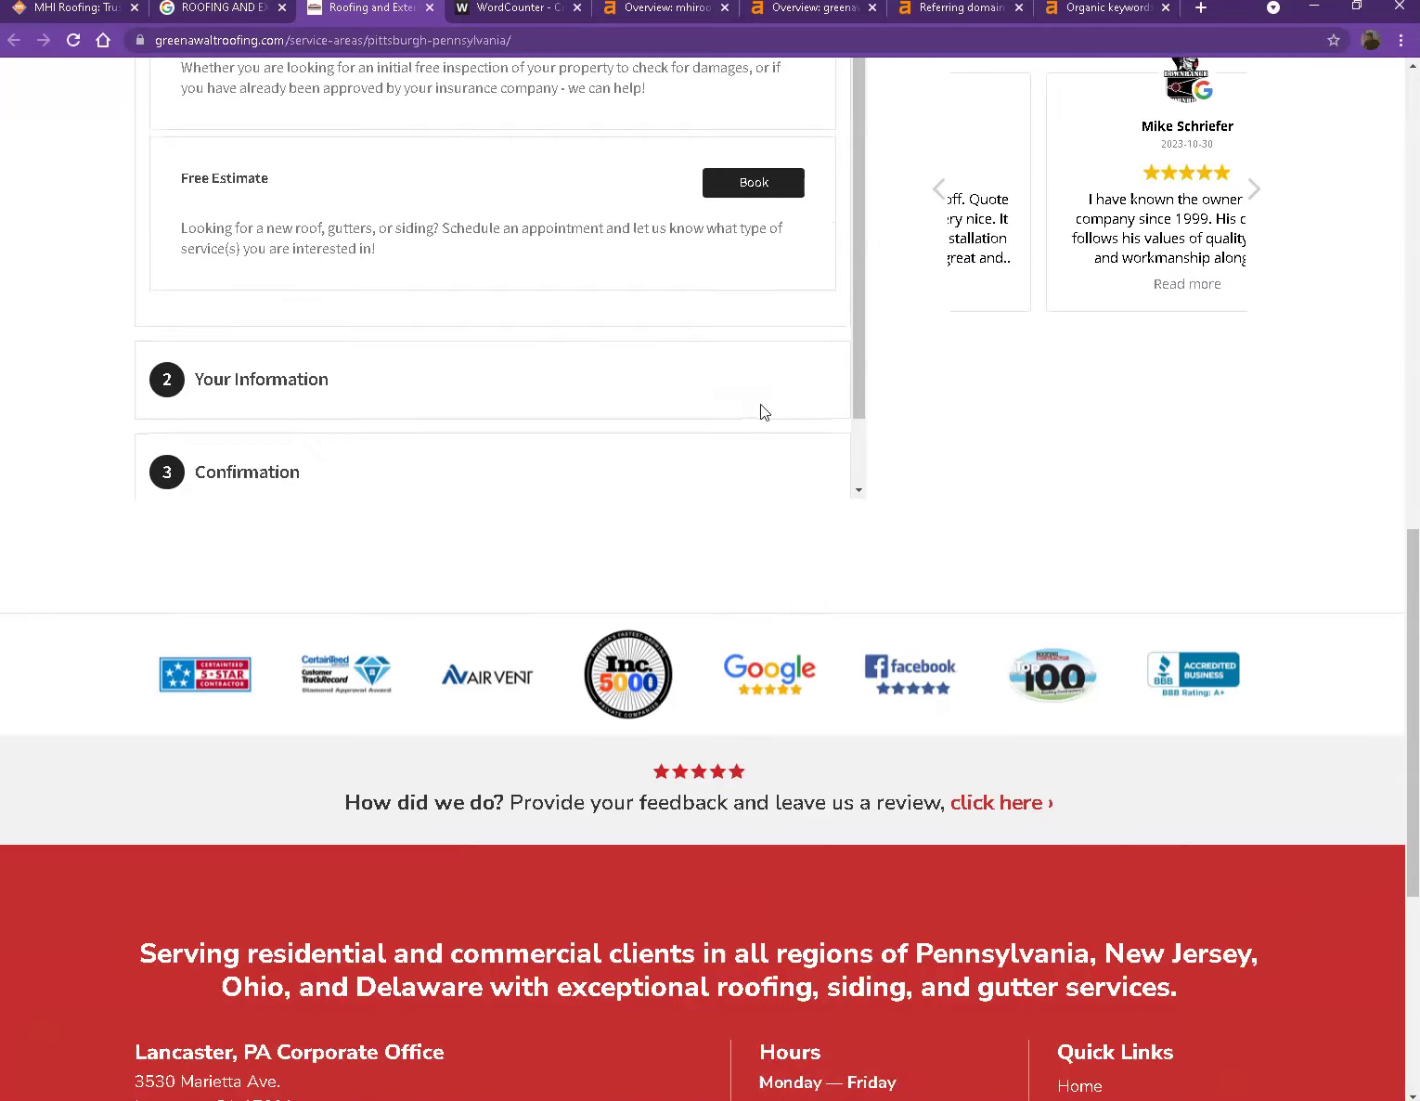
{"action": "scroll", "coordinate": [834, 405], "scroll_direction": "up", "scroll_amount": 15}
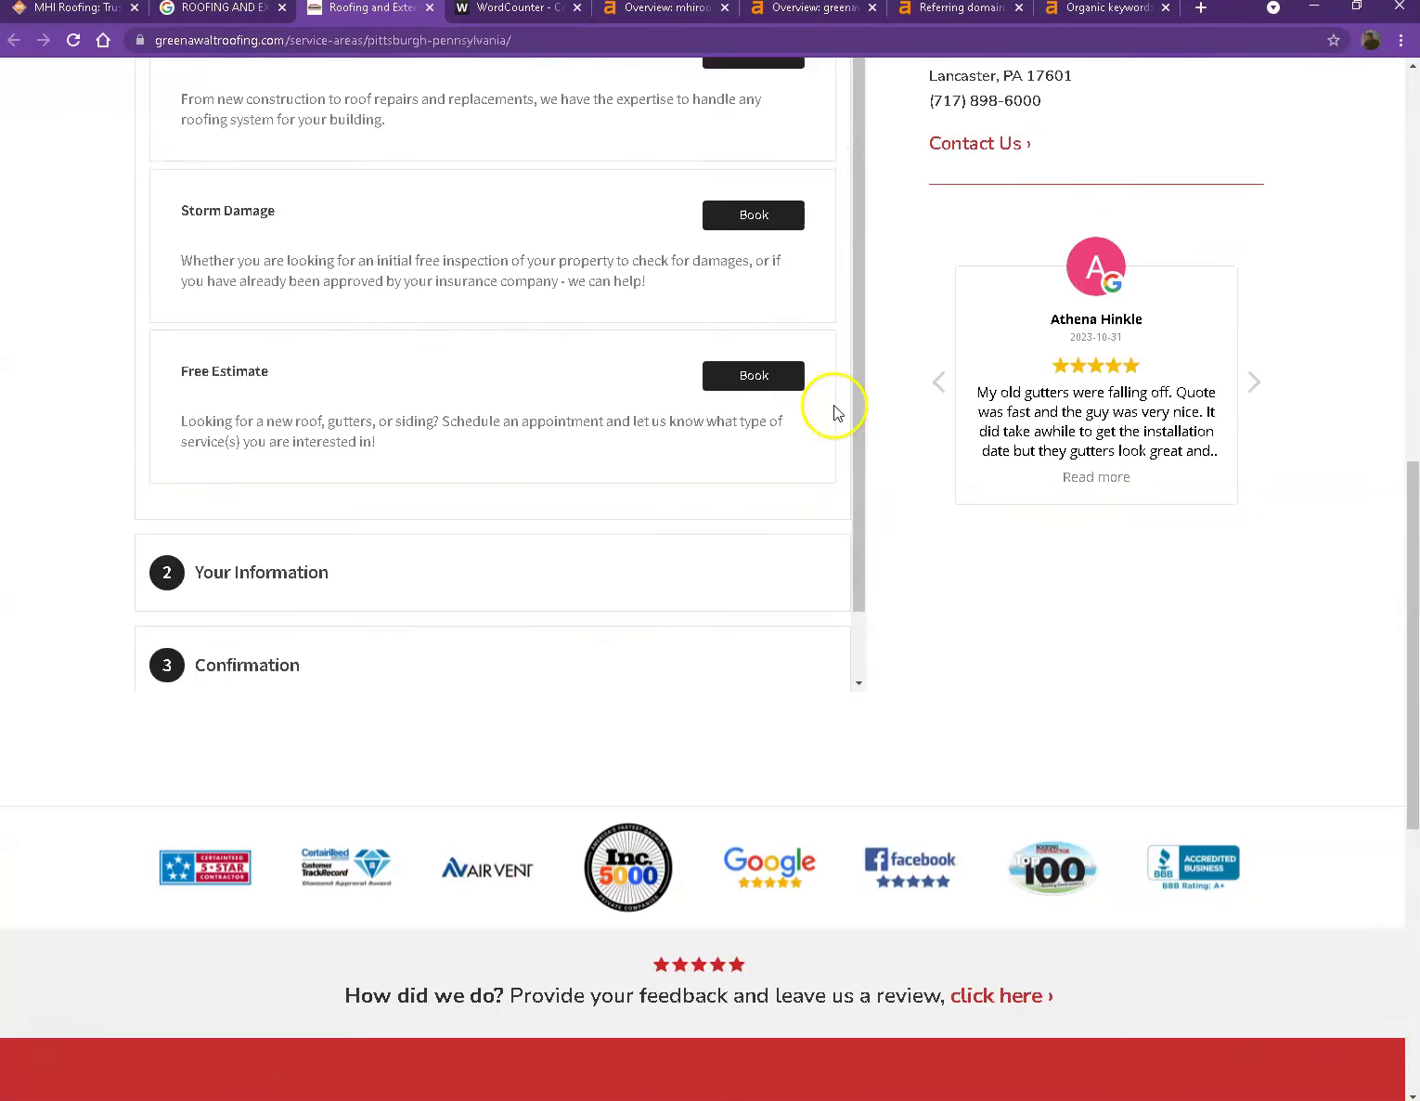
{"action": "scroll", "coordinate": [858, 409], "scroll_direction": "up", "scroll_amount": 3}
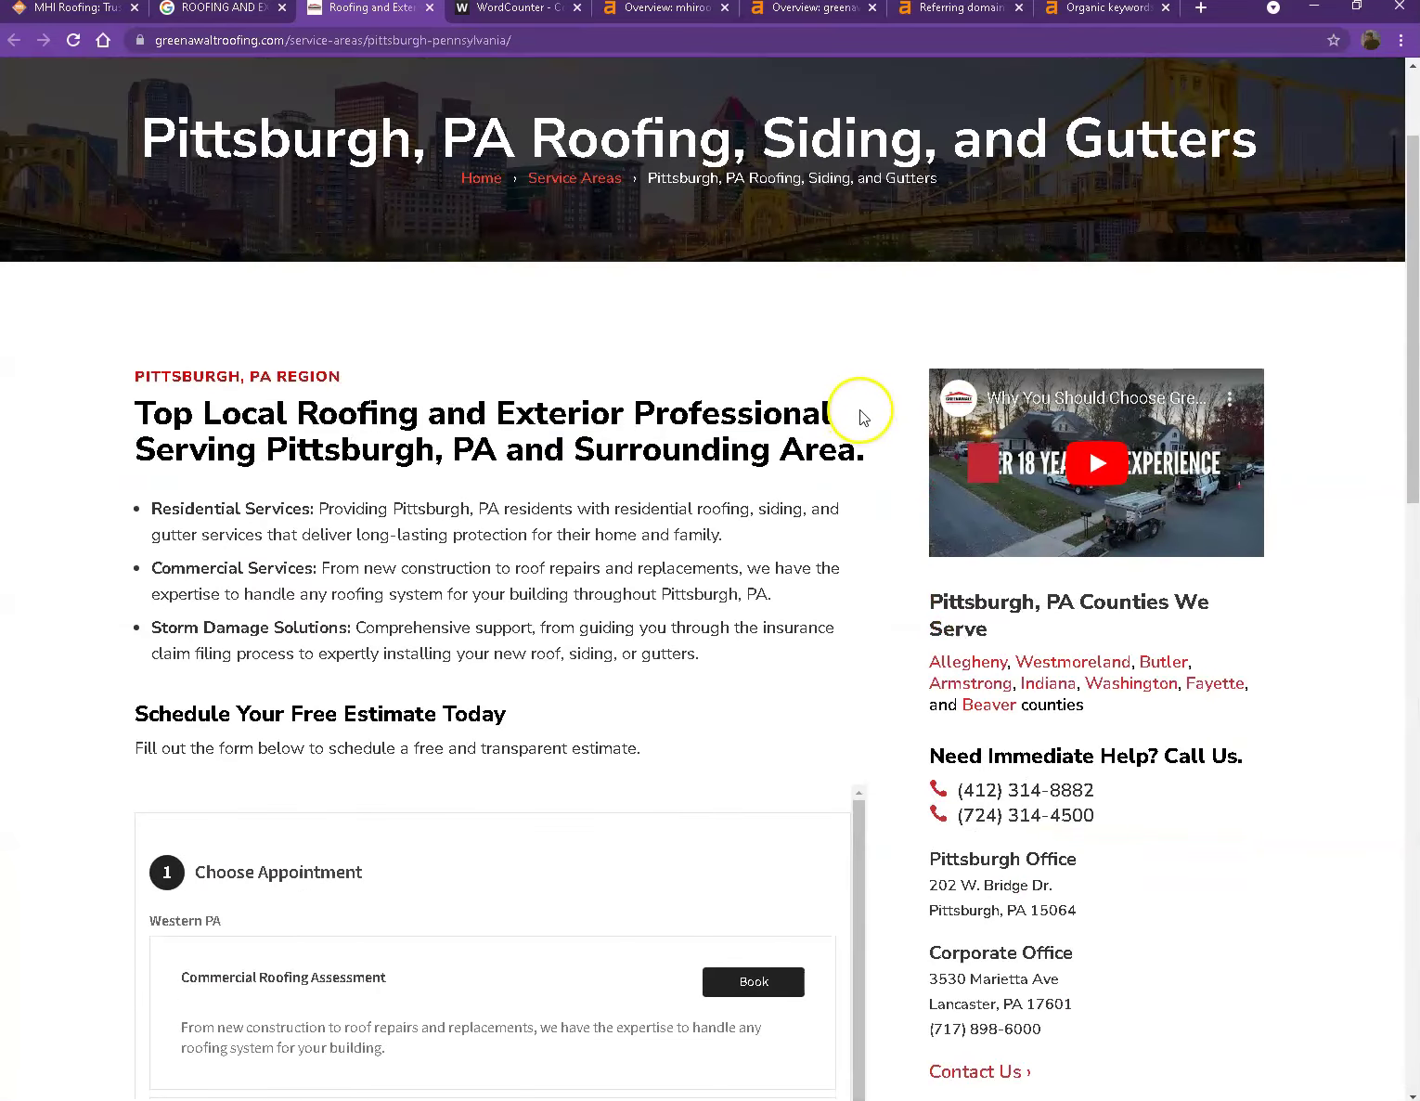
{"action": "left_click", "coordinate": [661, 9]}
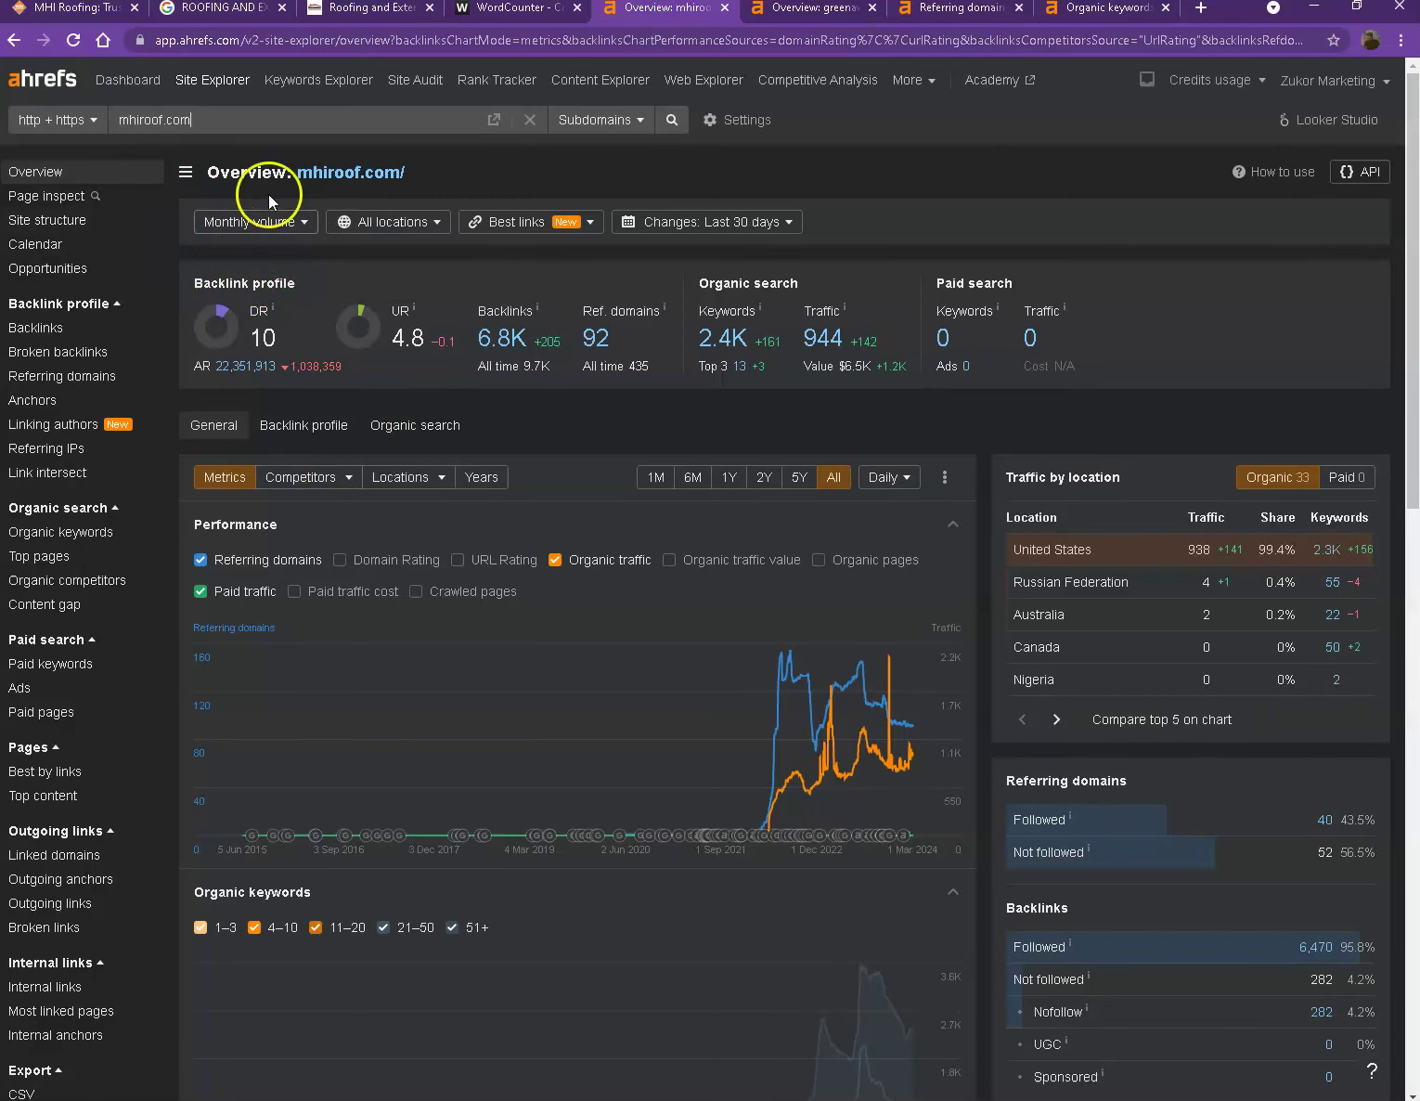
Step: Compare Ahrefs overviews of mhiroof.com (DR 10) and greenawaltroofing.com (DR 29, 175 referring domains)
{"action": "left_click", "coordinate": [98, 205]}
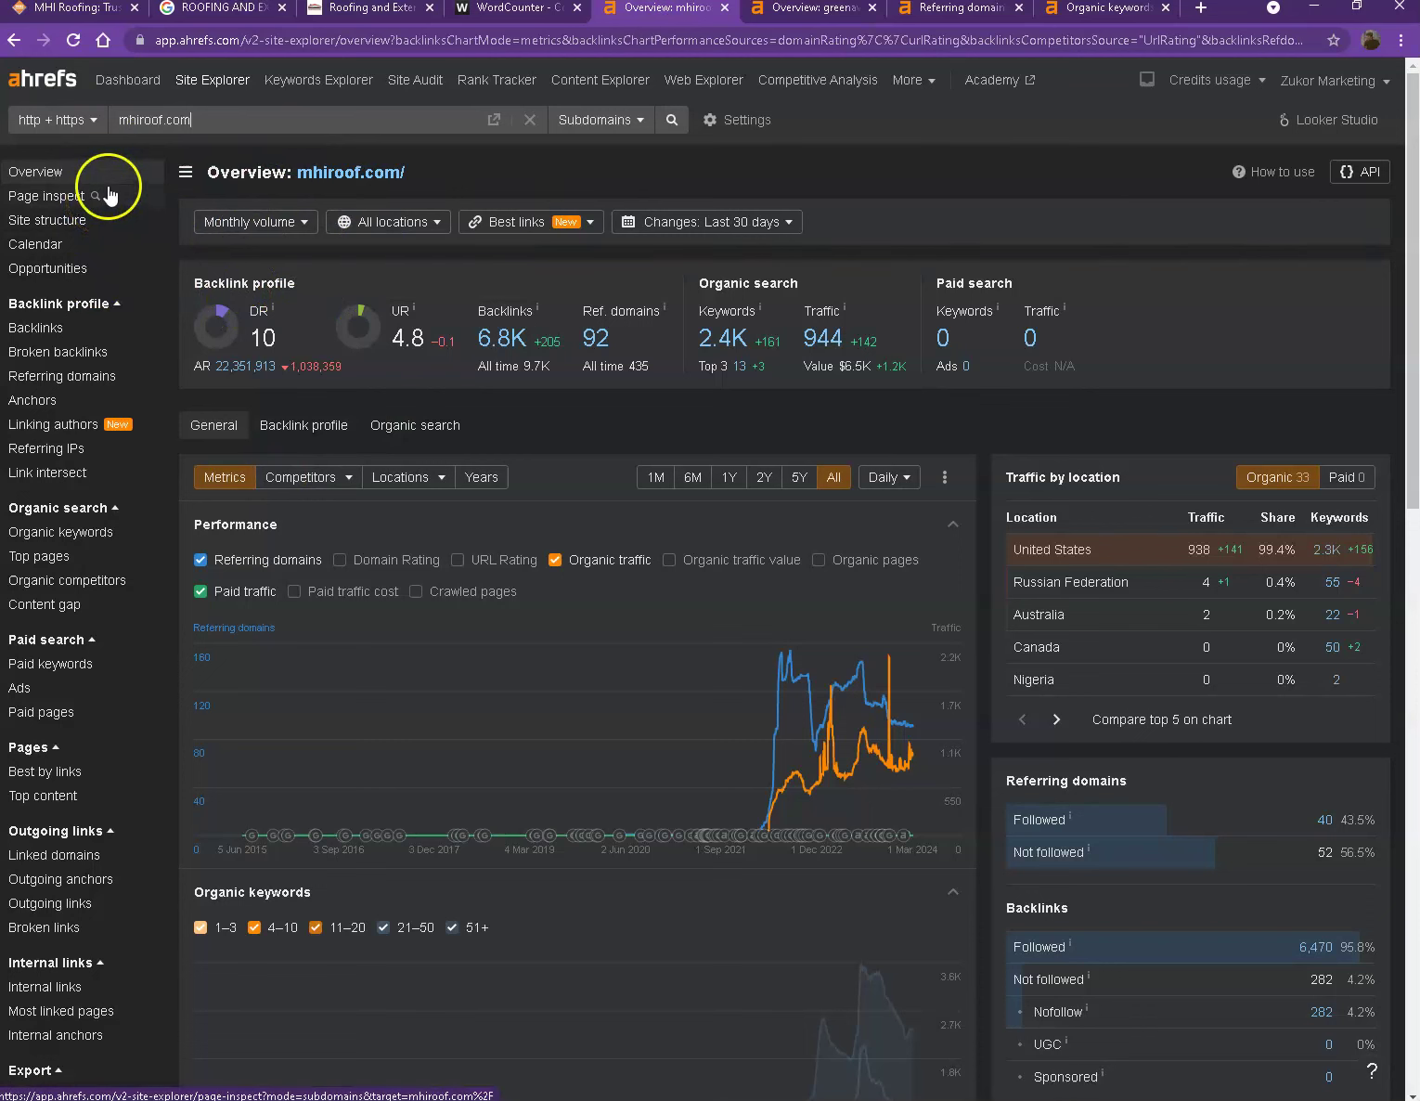
{"action": "left_click", "coordinate": [102, 170]}
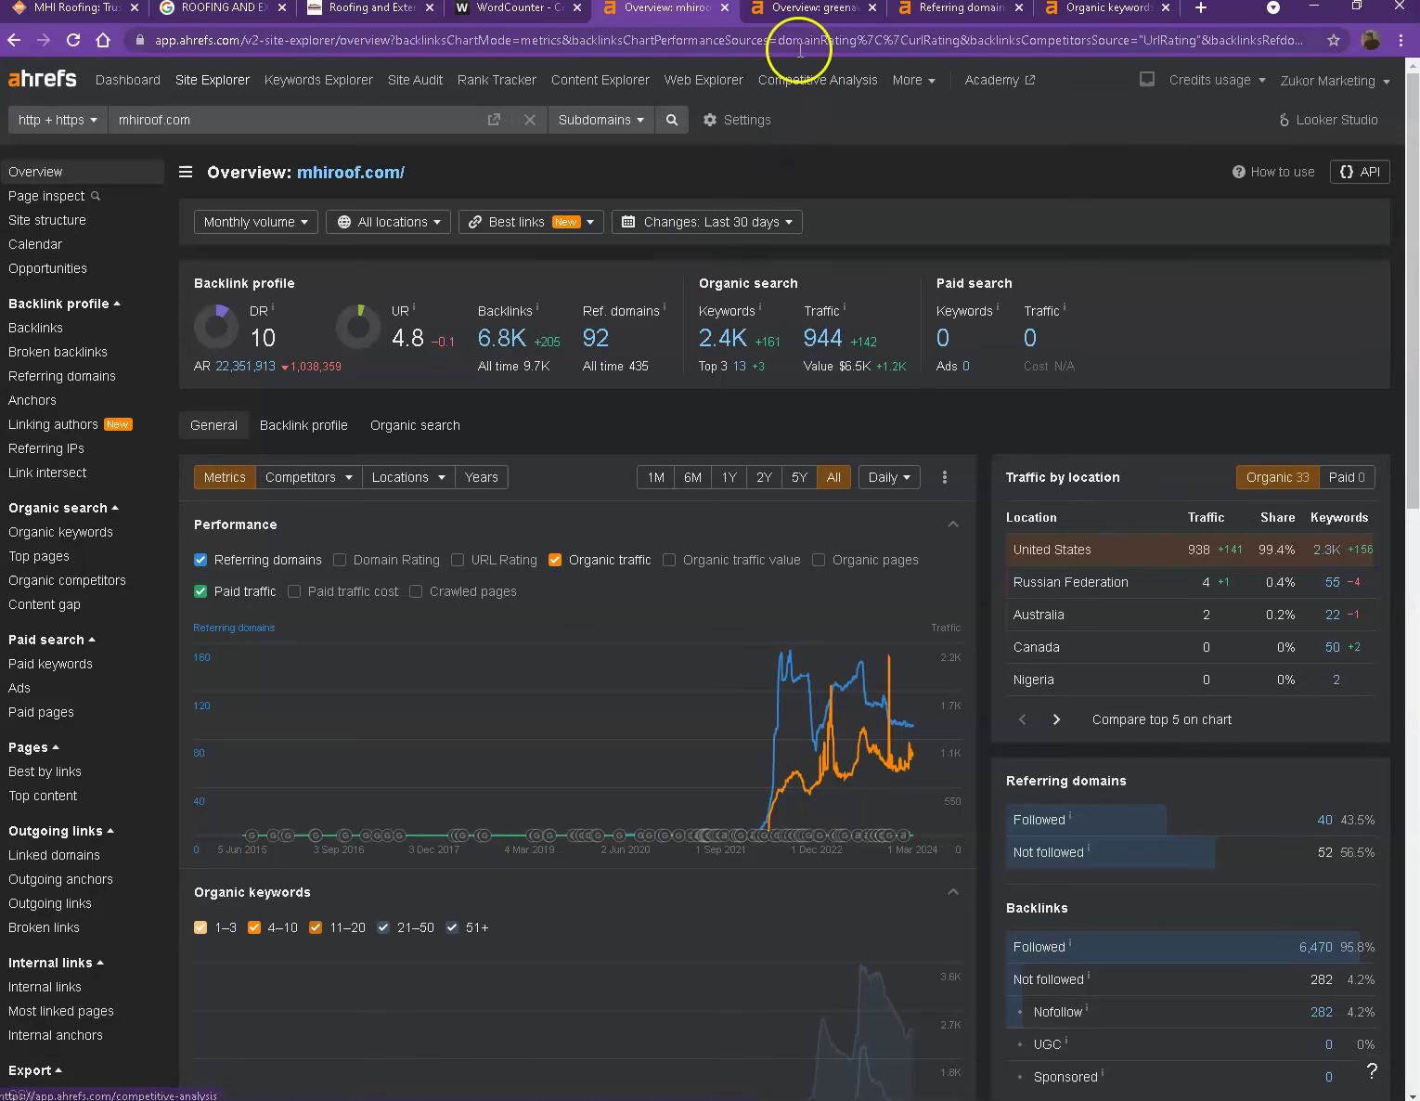
{"action": "left_click", "coordinate": [802, 14]}
{"action": "left_click", "coordinate": [521, 183]}
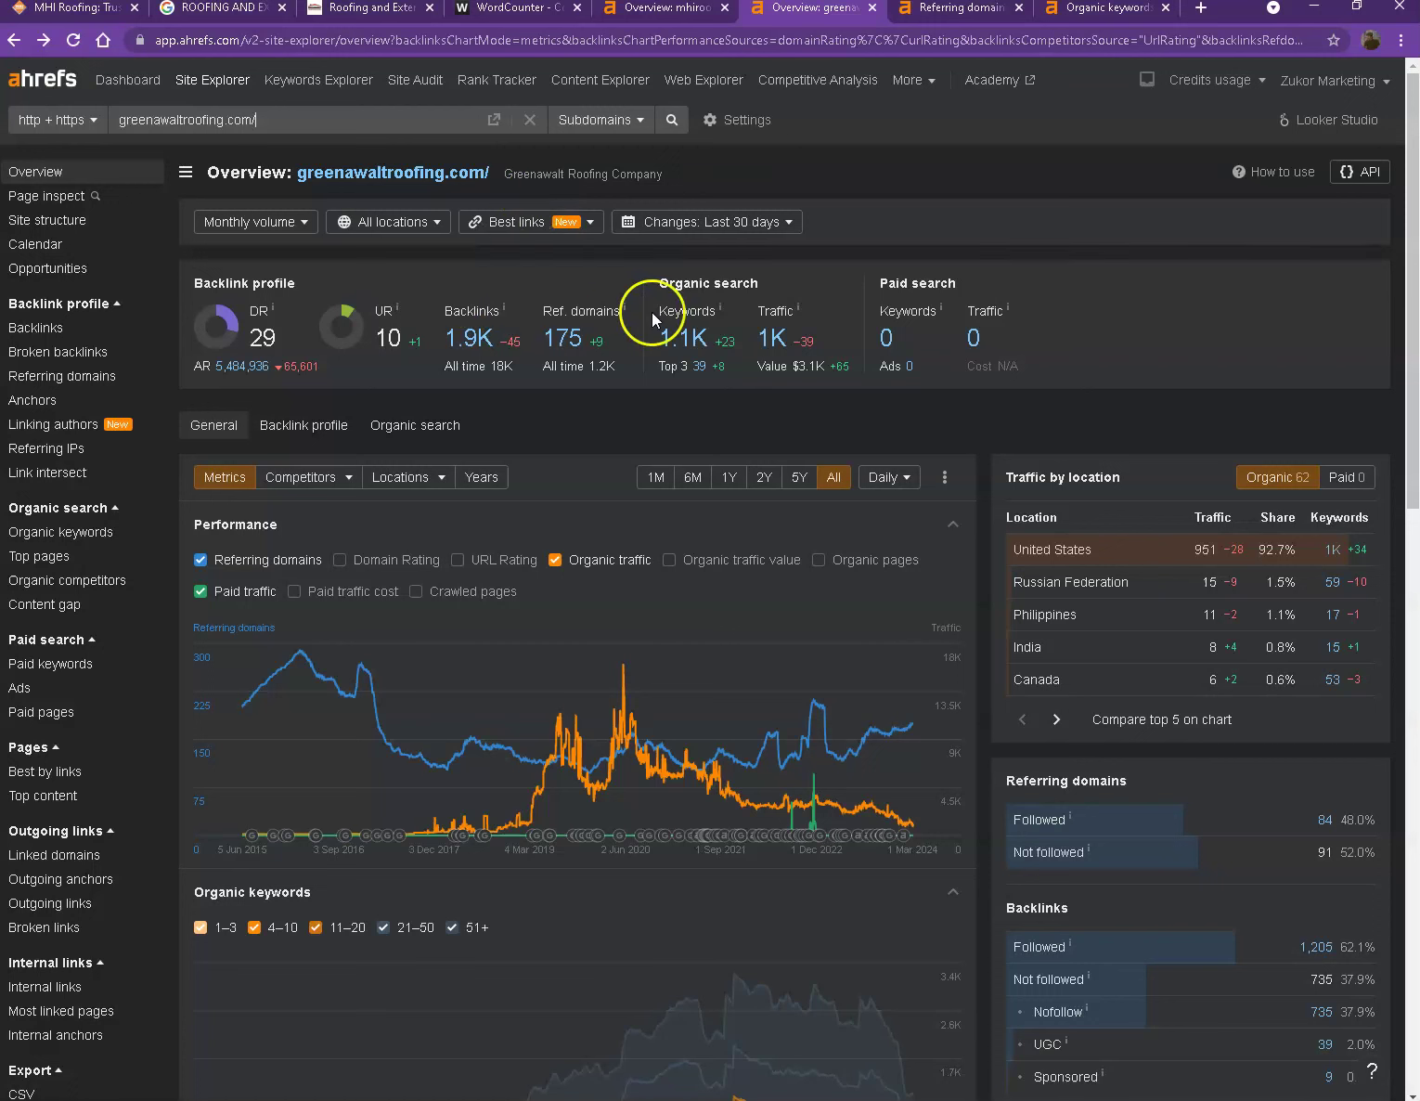
{"action": "left_click", "coordinate": [662, 9]}
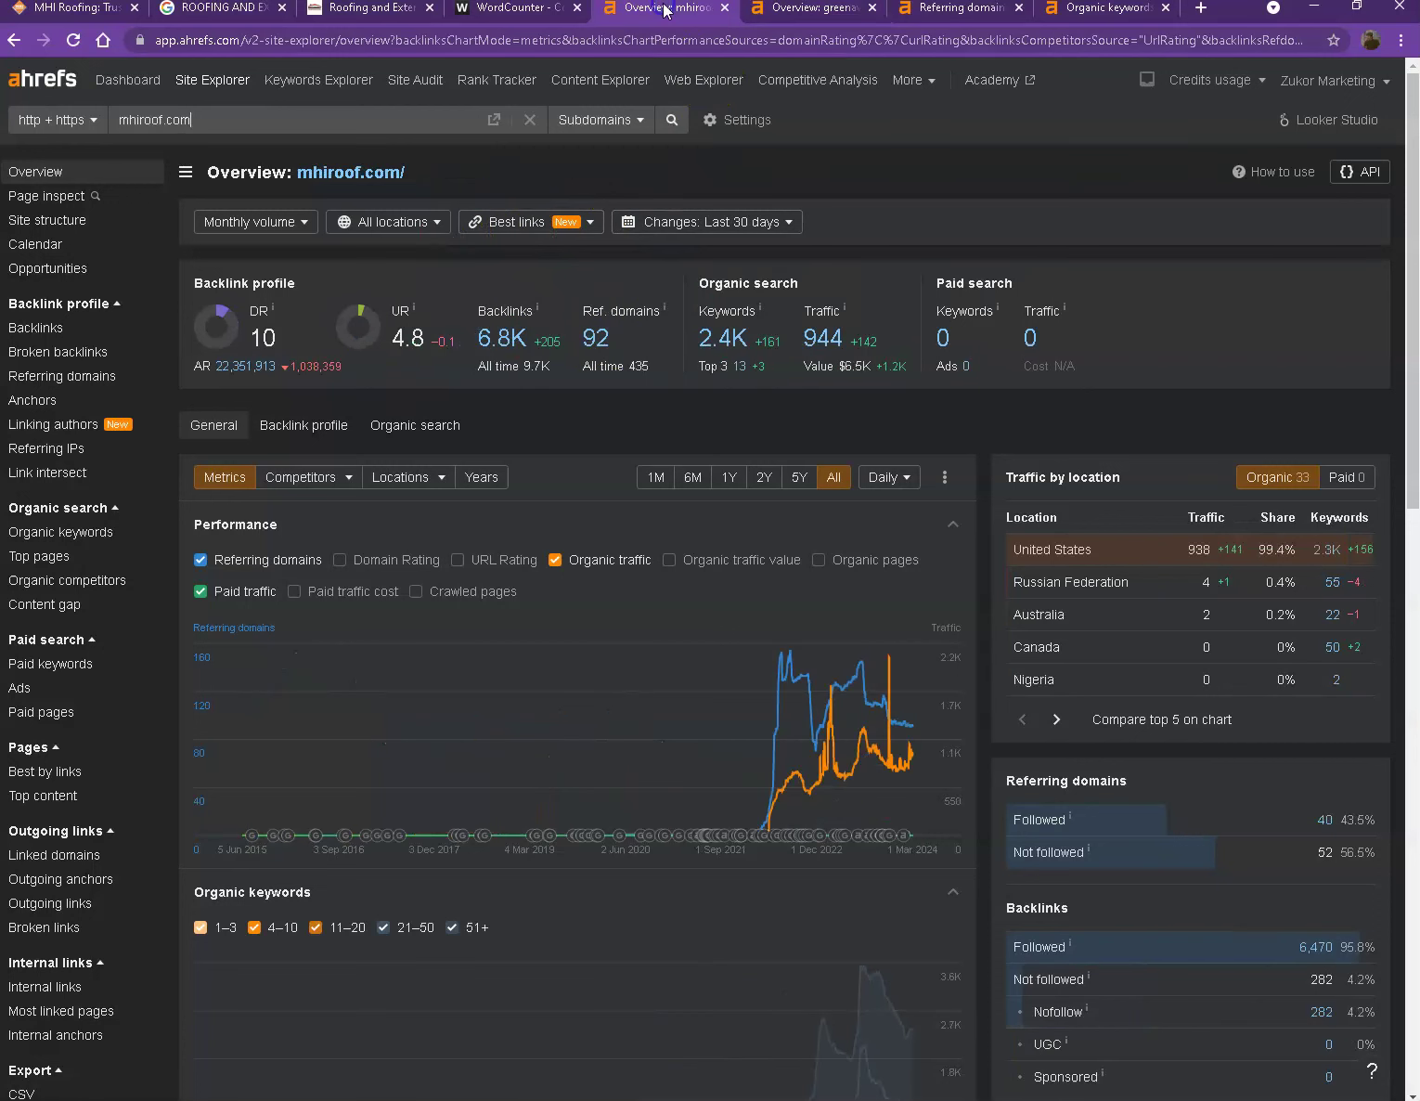
{"action": "left_click", "coordinate": [804, 9]}
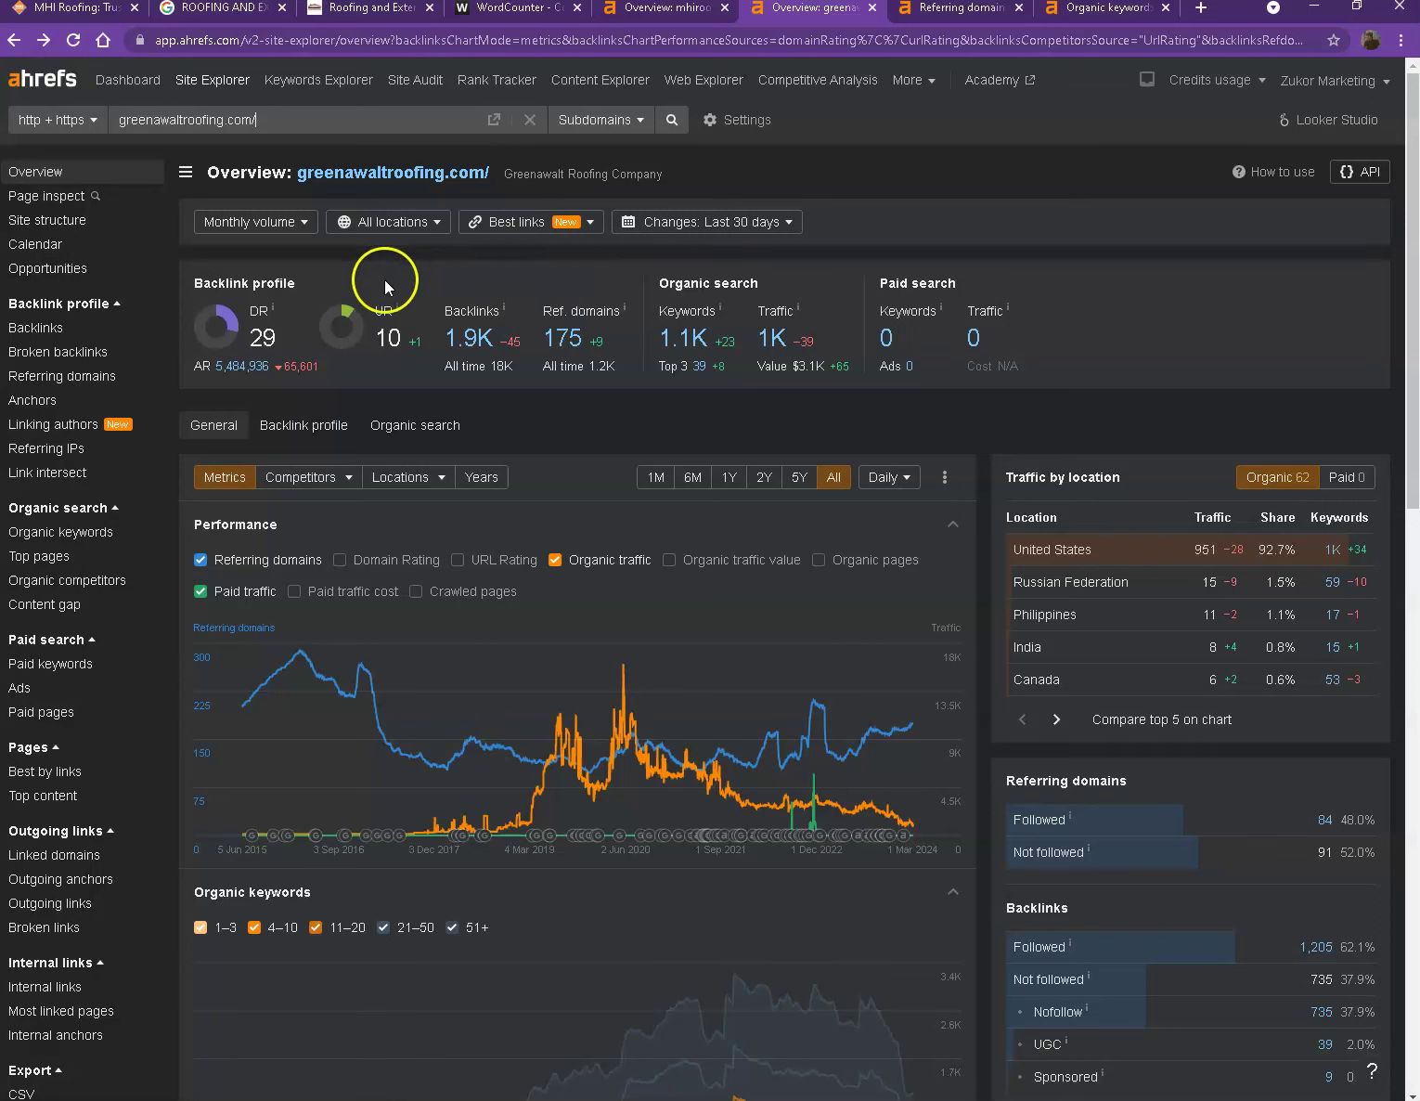
{"action": "left_click", "coordinate": [692, 14]}
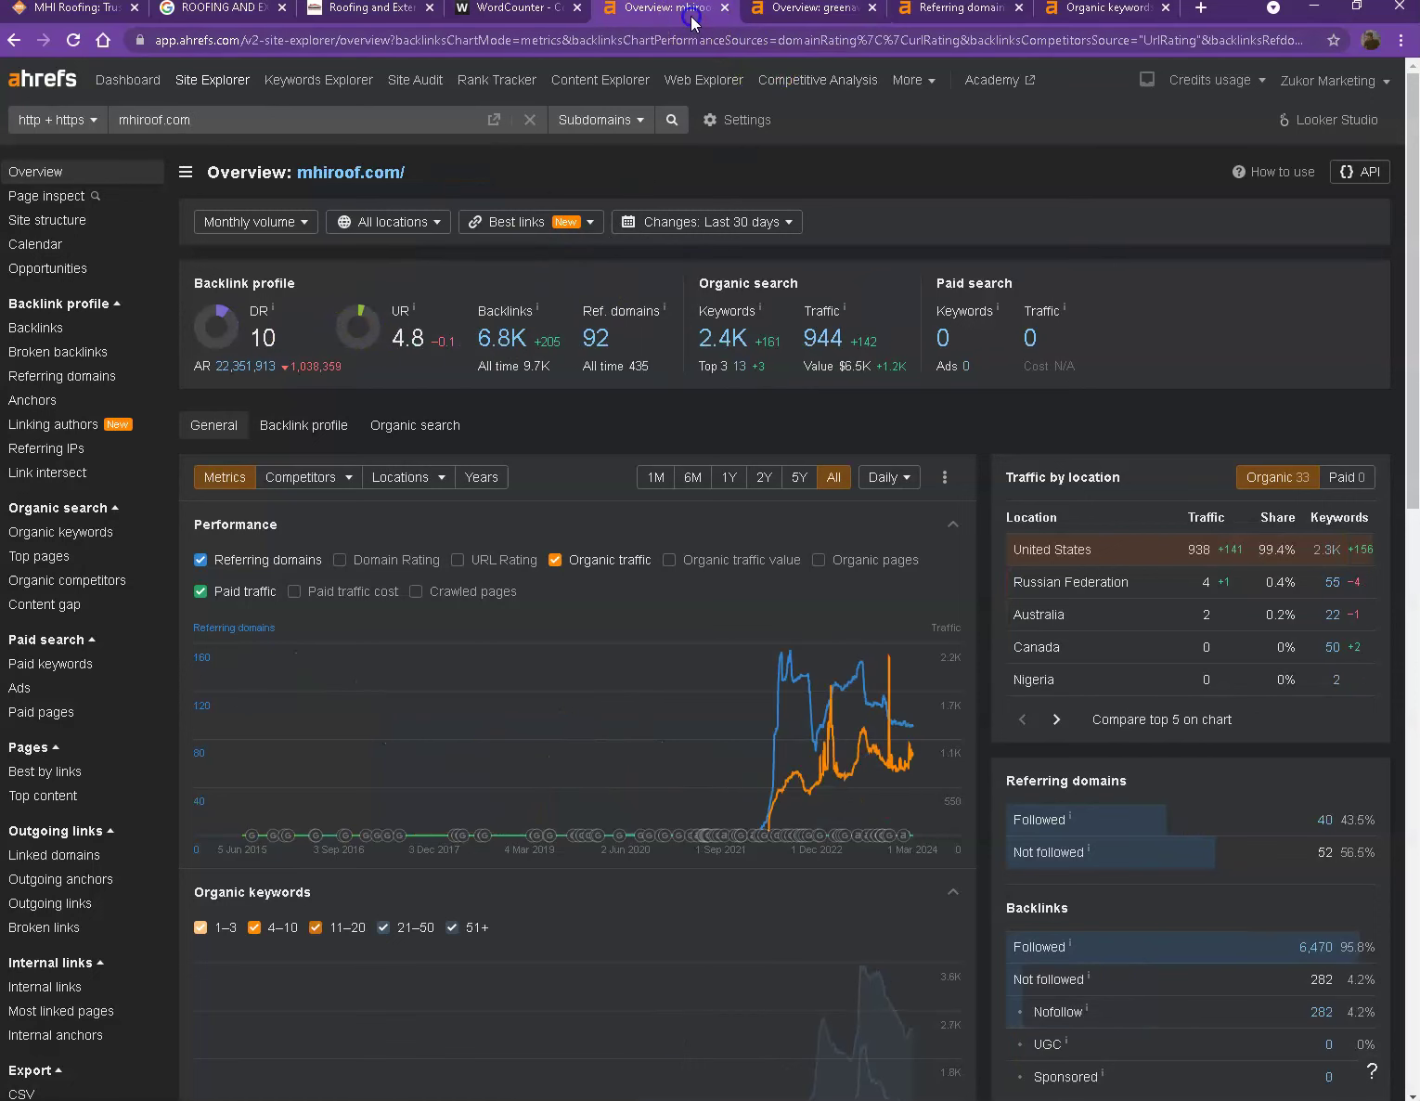
{"action": "left_click", "coordinate": [798, 14]}
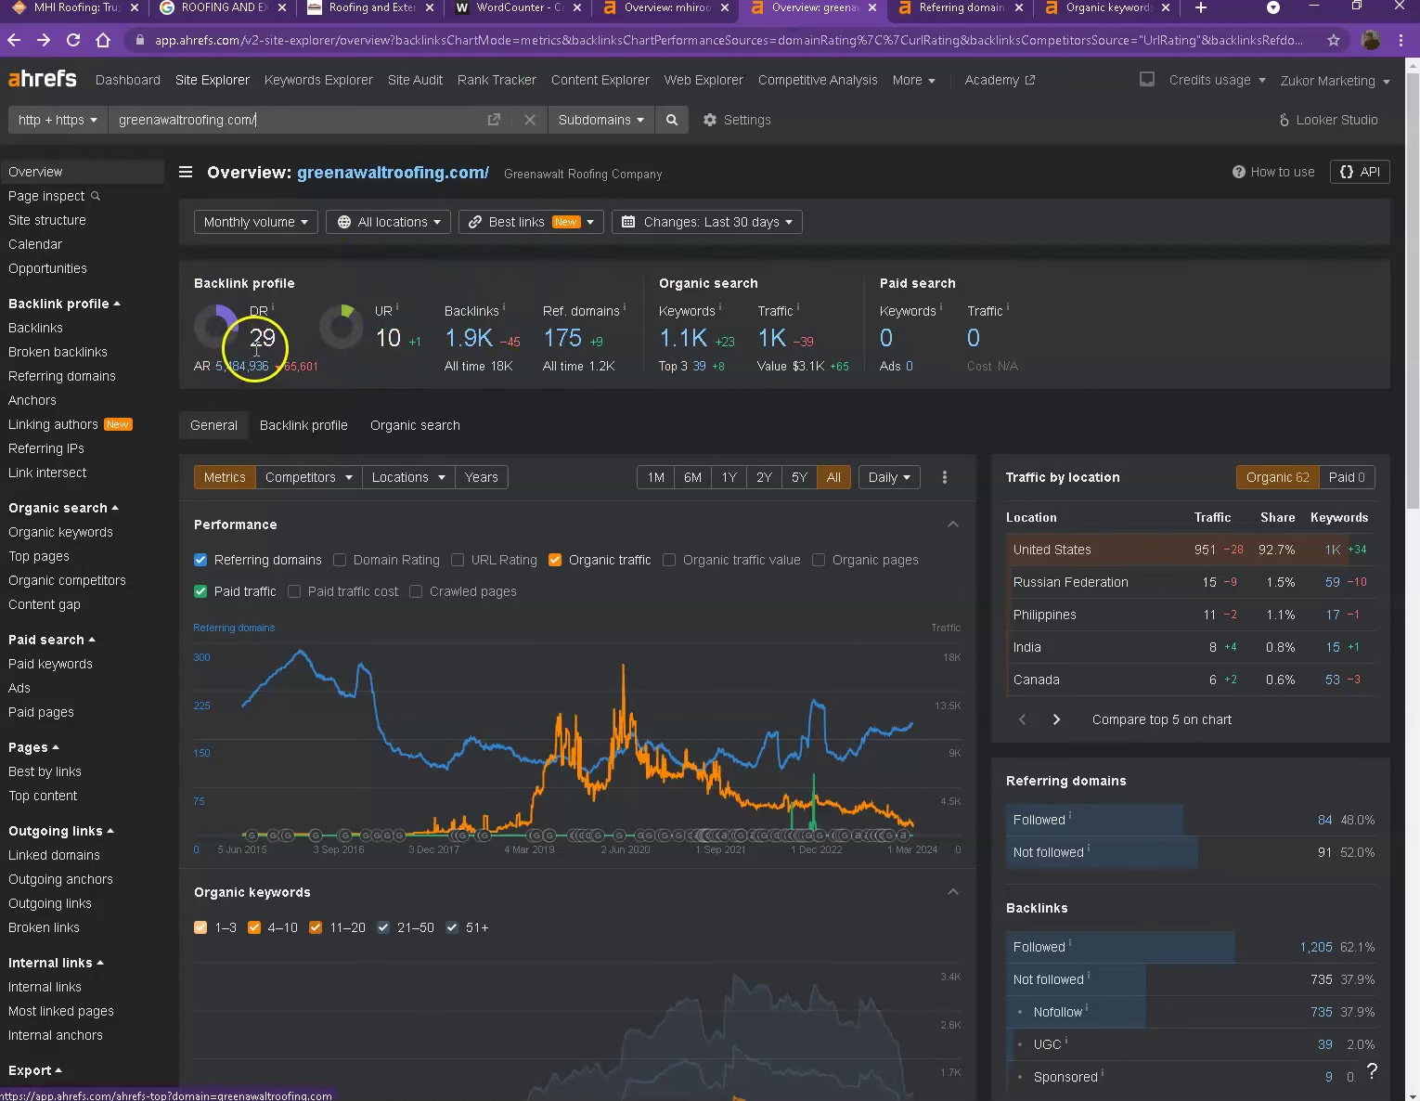
{"action": "left_click", "coordinate": [670, 15]}
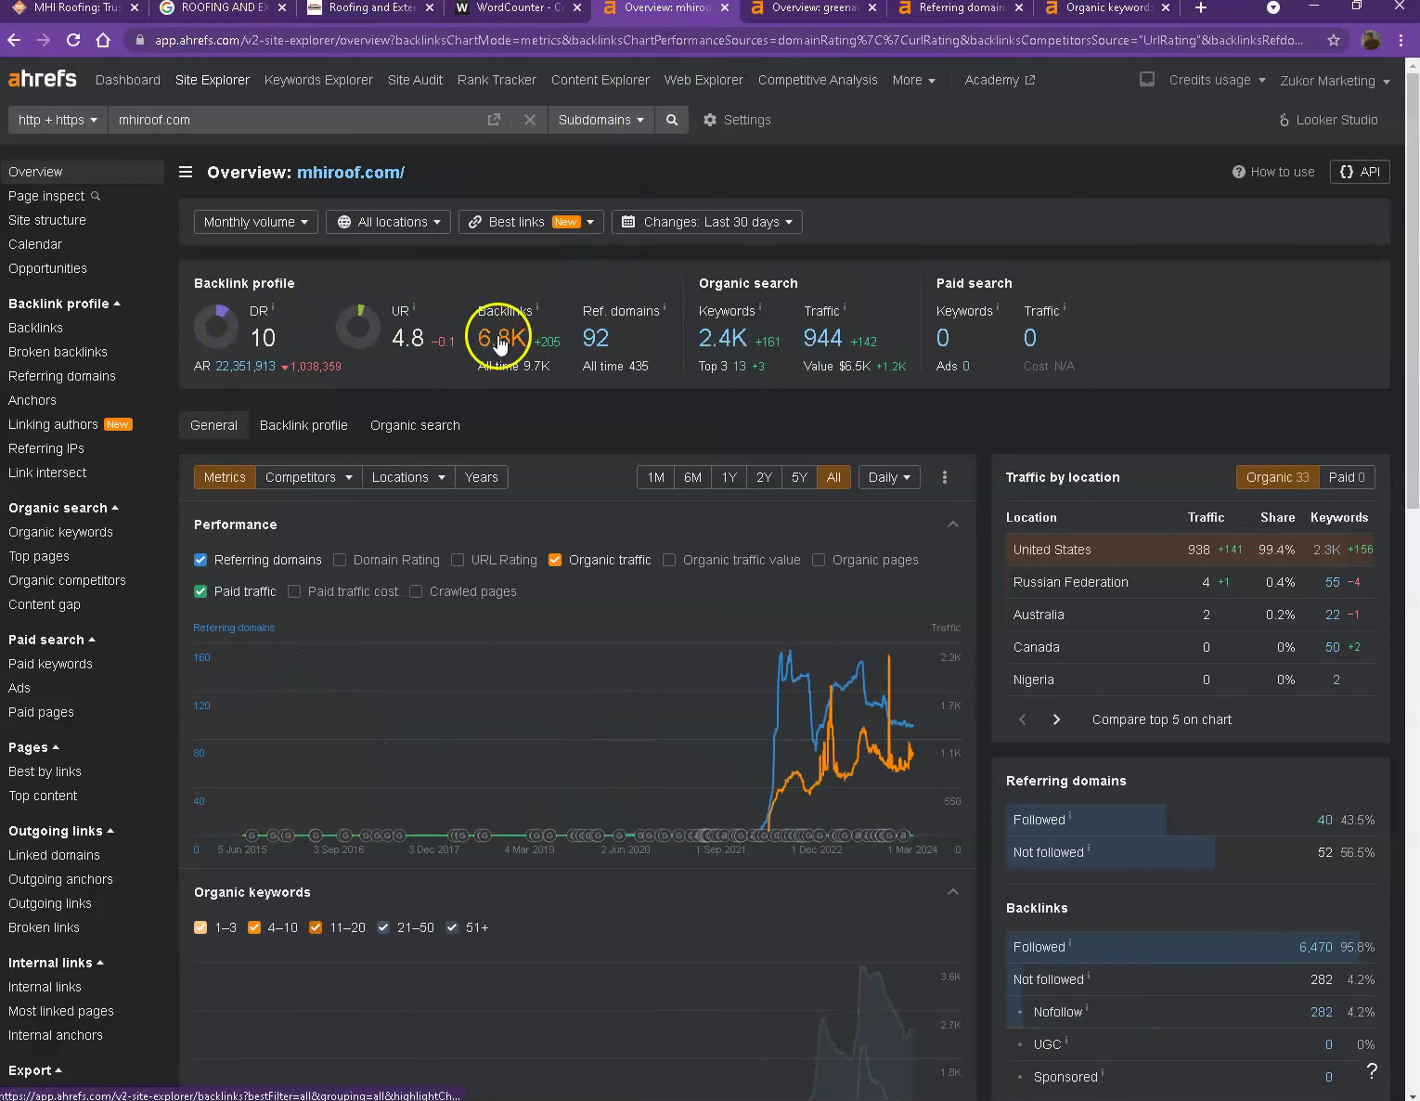
{"action": "left_click", "coordinate": [804, 14]}
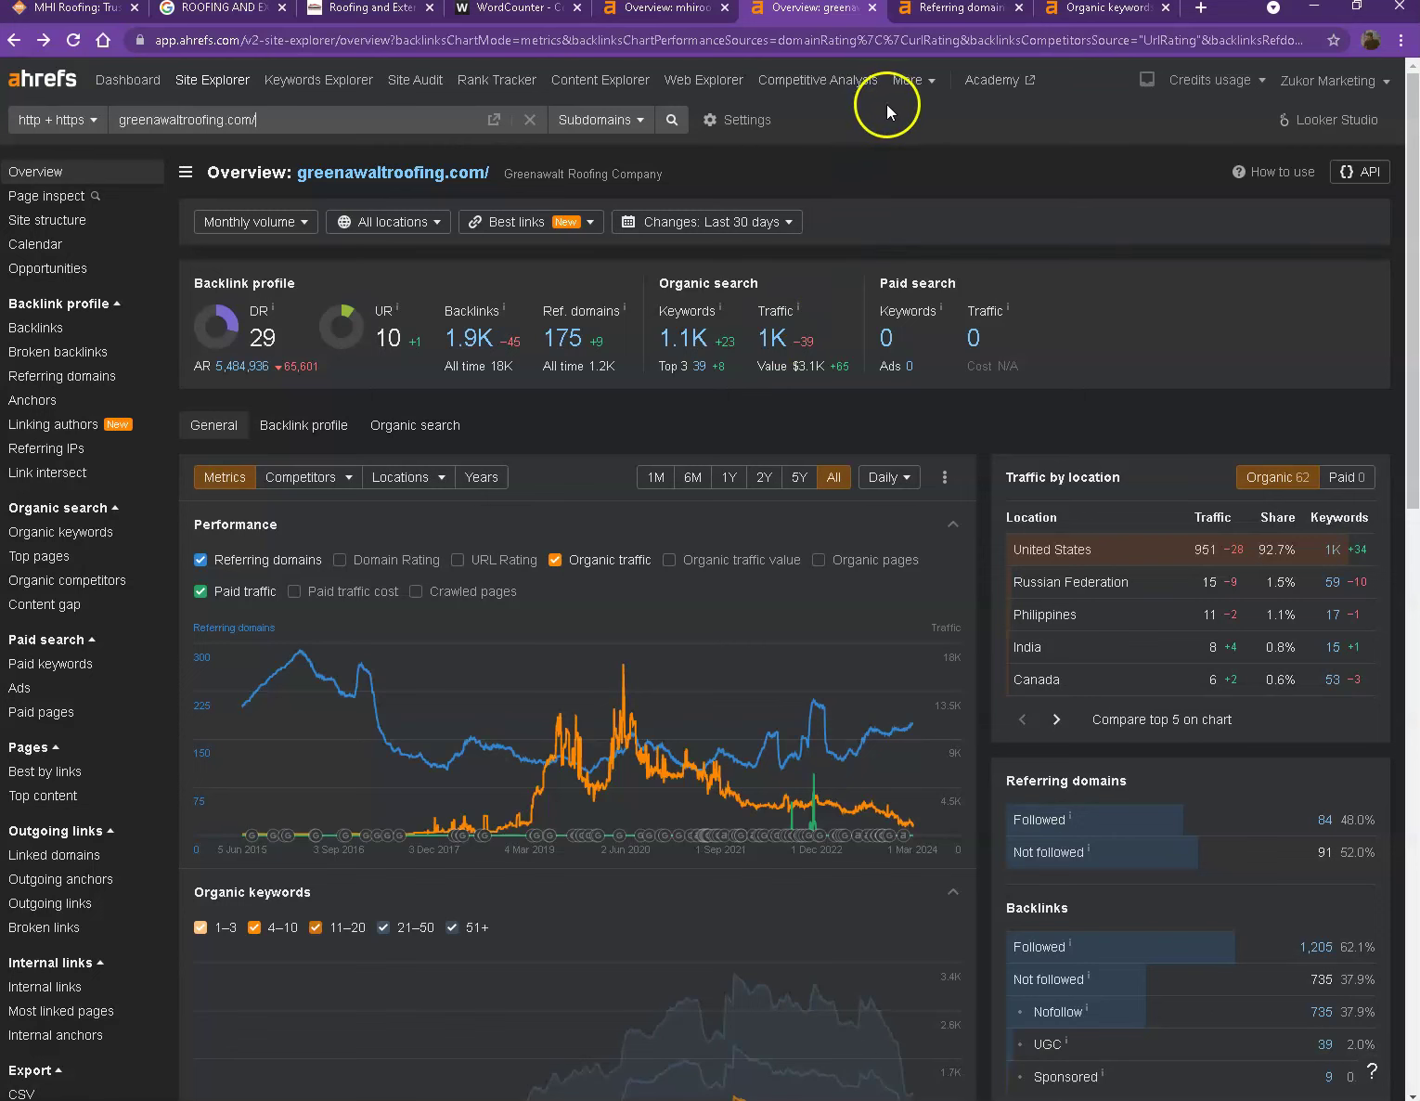
Step: Scan greenawaltroofing.com's 175 referring domains, then view its 1,029 organic keywords led by 'drip edge'
{"action": "left_click", "coordinate": [965, 13]}
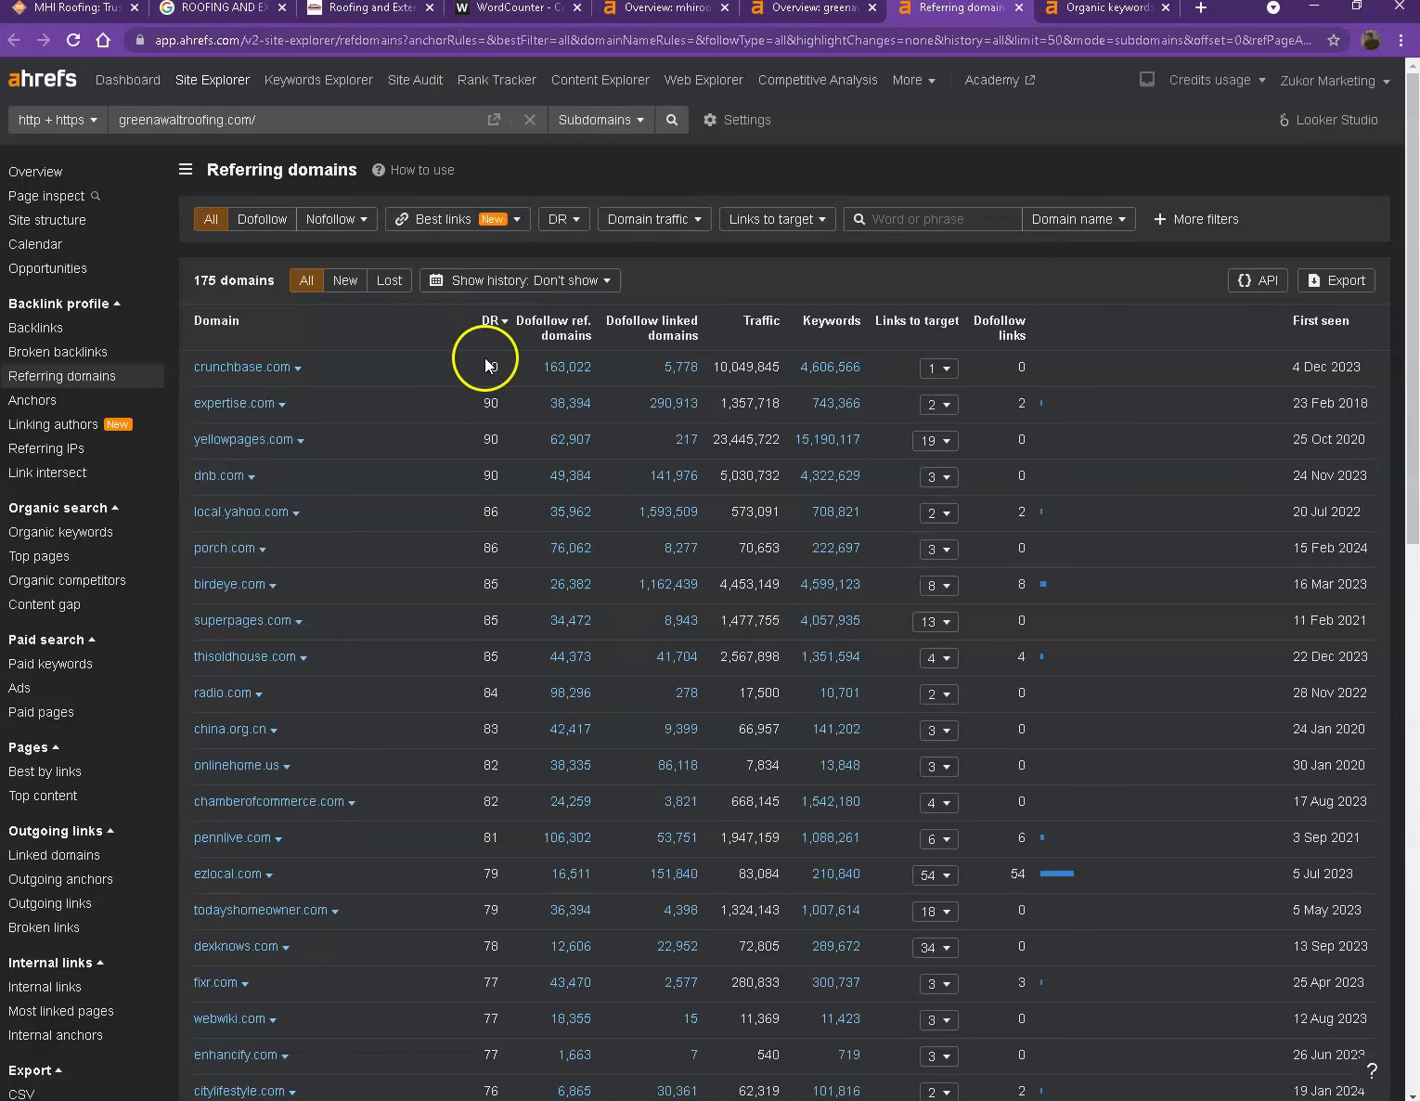
{"action": "scroll", "coordinate": [466, 366], "scroll_direction": "down", "scroll_amount": 9}
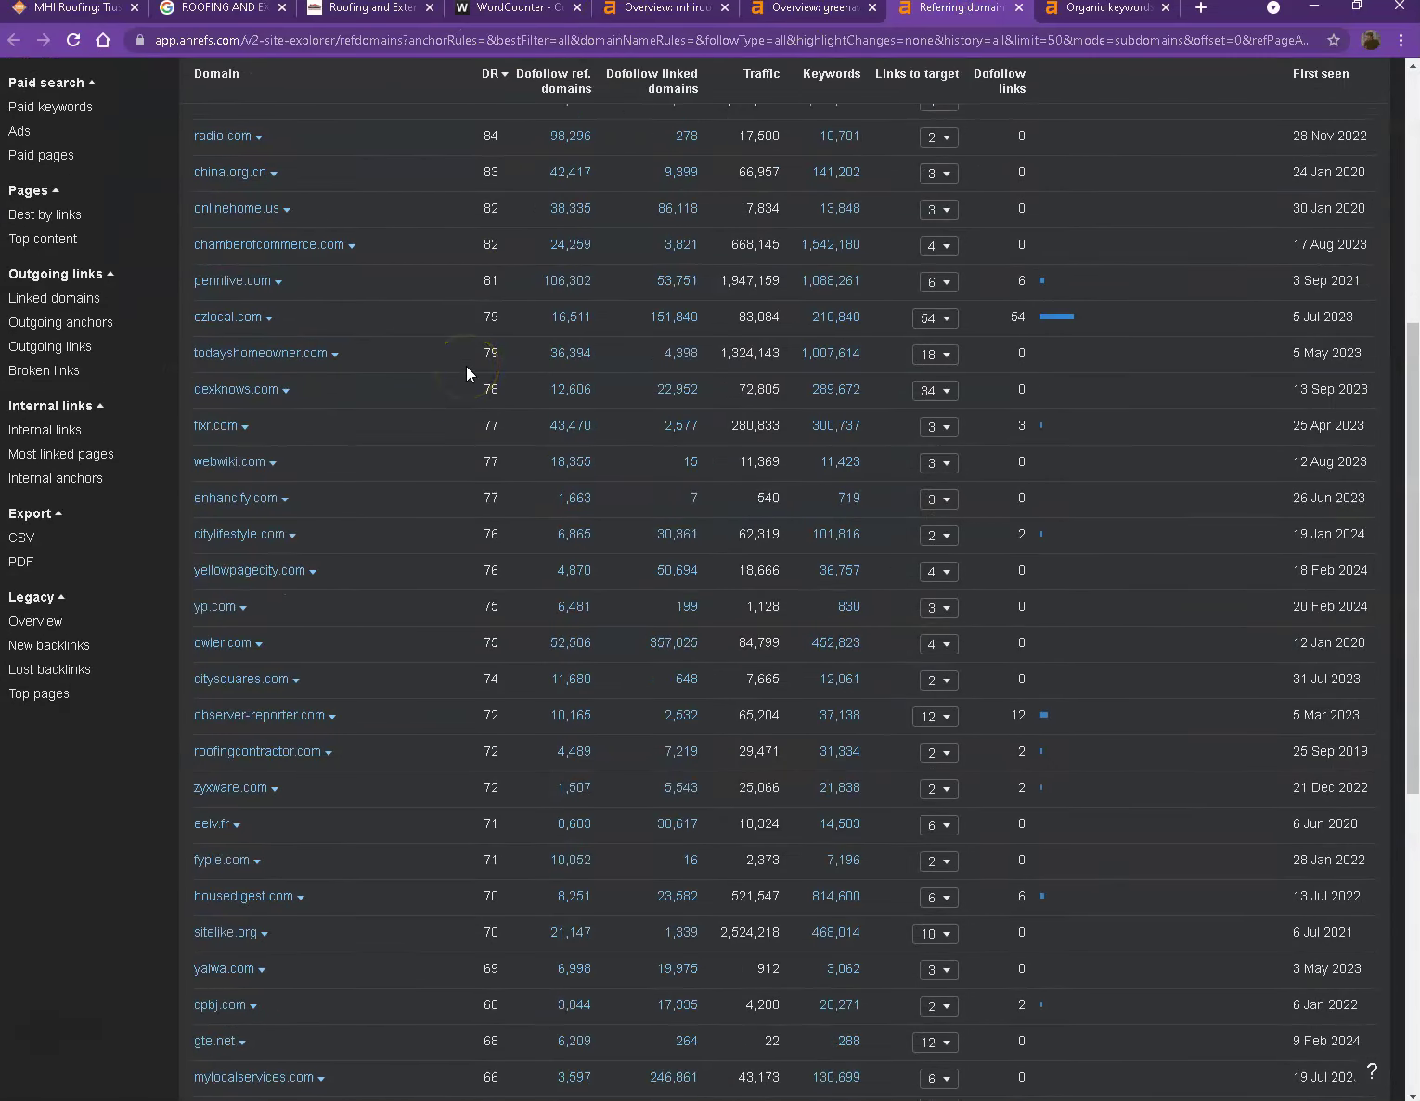
{"action": "scroll", "coordinate": [465, 367], "scroll_direction": "down", "scroll_amount": 5}
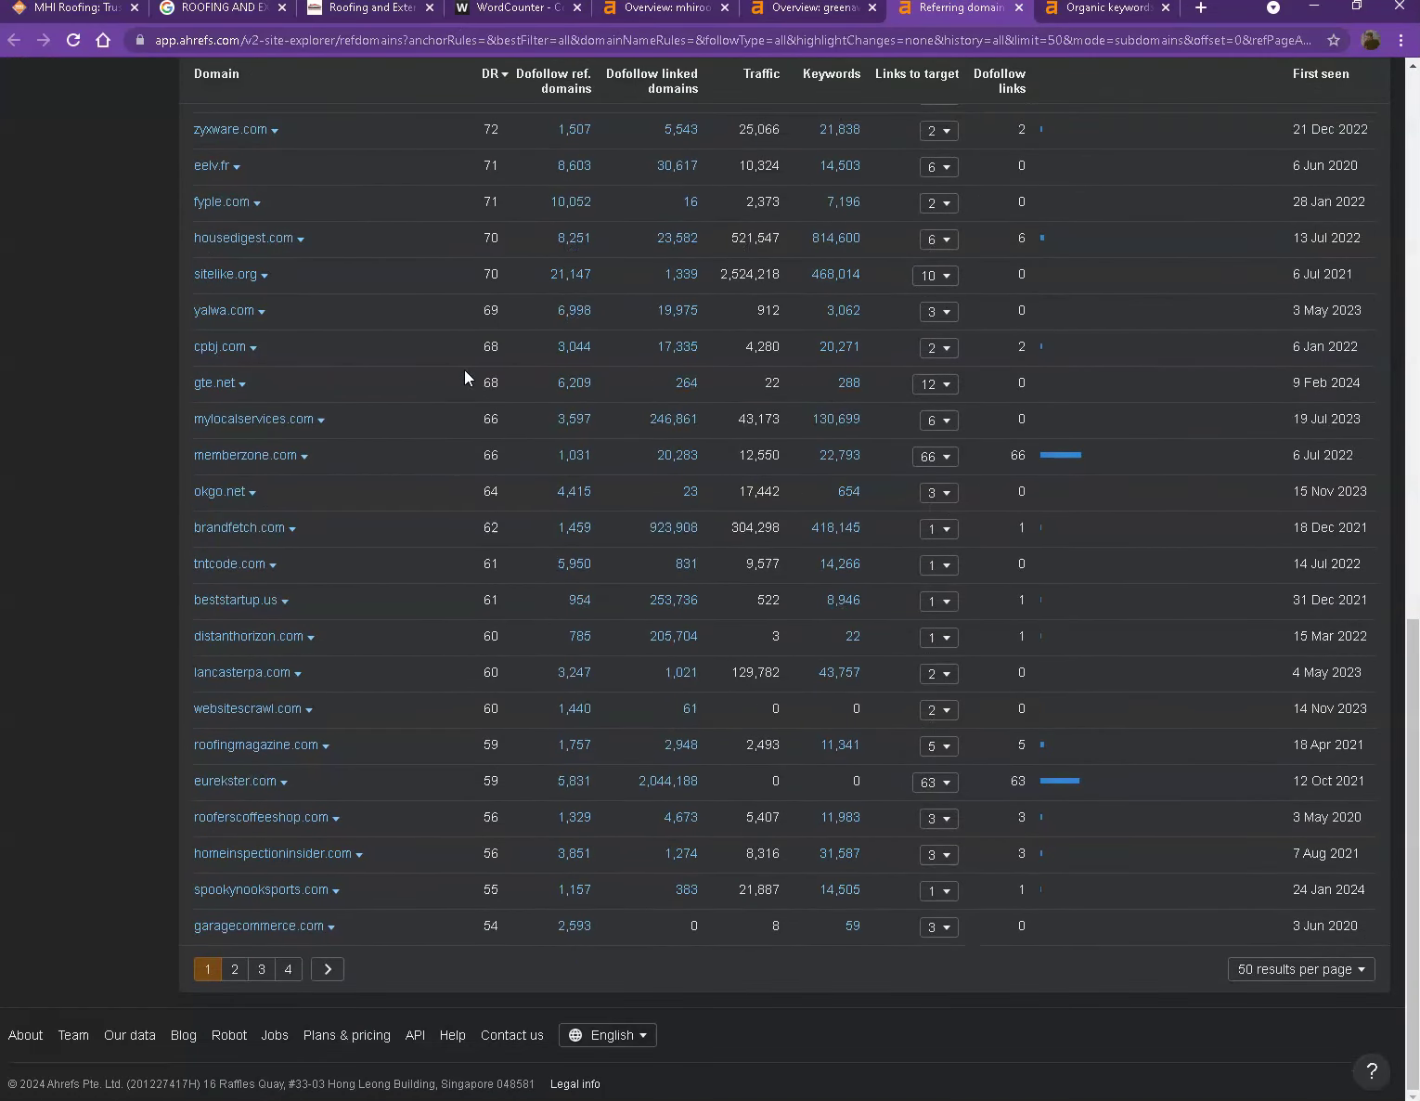
{"action": "scroll", "coordinate": [460, 393], "scroll_direction": "up", "scroll_amount": 14}
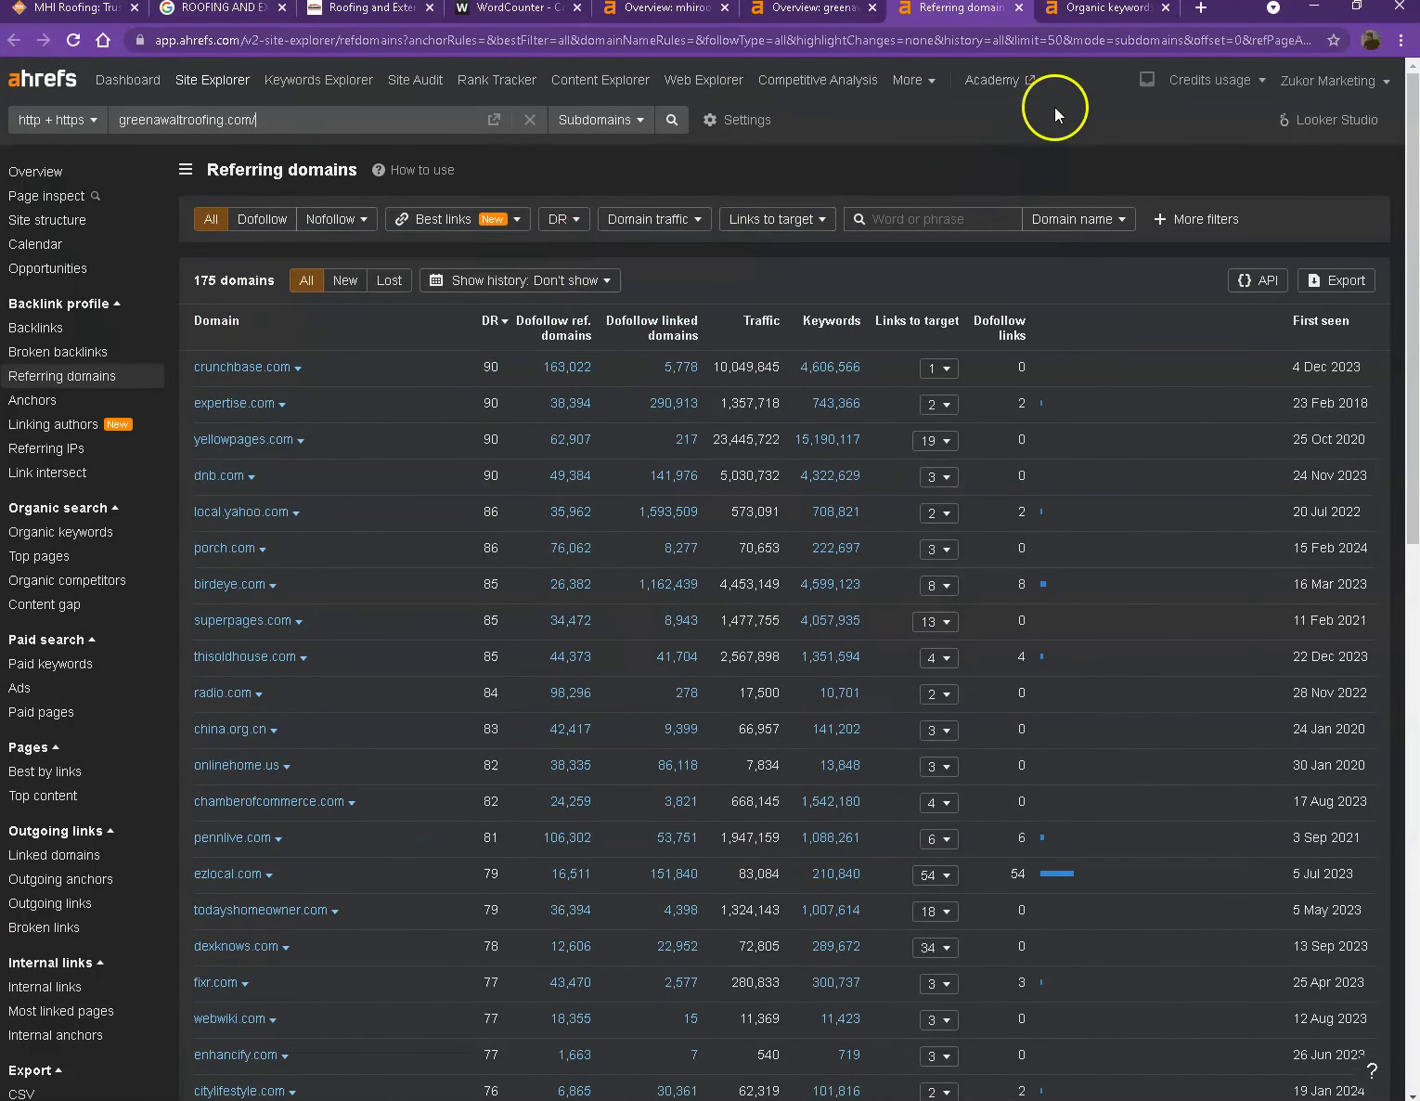
{"action": "left_click", "coordinate": [1098, 14]}
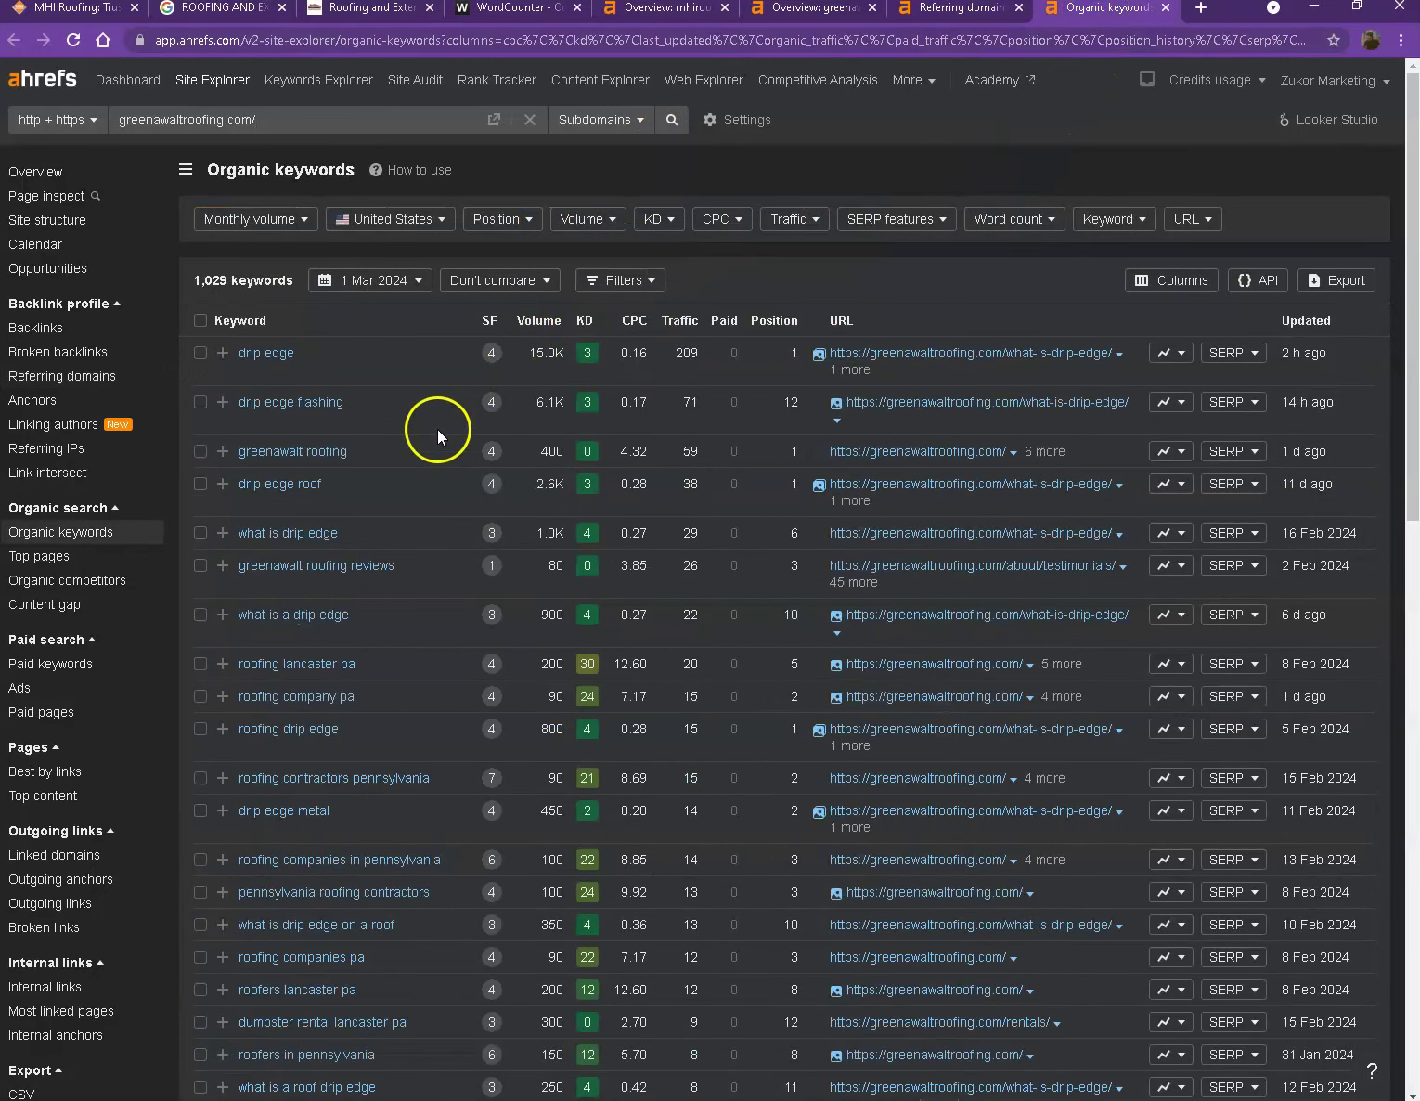
Step: Move Greenawalt's organic keyword list to page 3 of 21 and close the referring domains tab
{"action": "scroll", "coordinate": [439, 428], "scroll_direction": "down", "scroll_amount": 9}
{"action": "scroll", "coordinate": [441, 429], "scroll_direction": "down", "scroll_amount": 3}
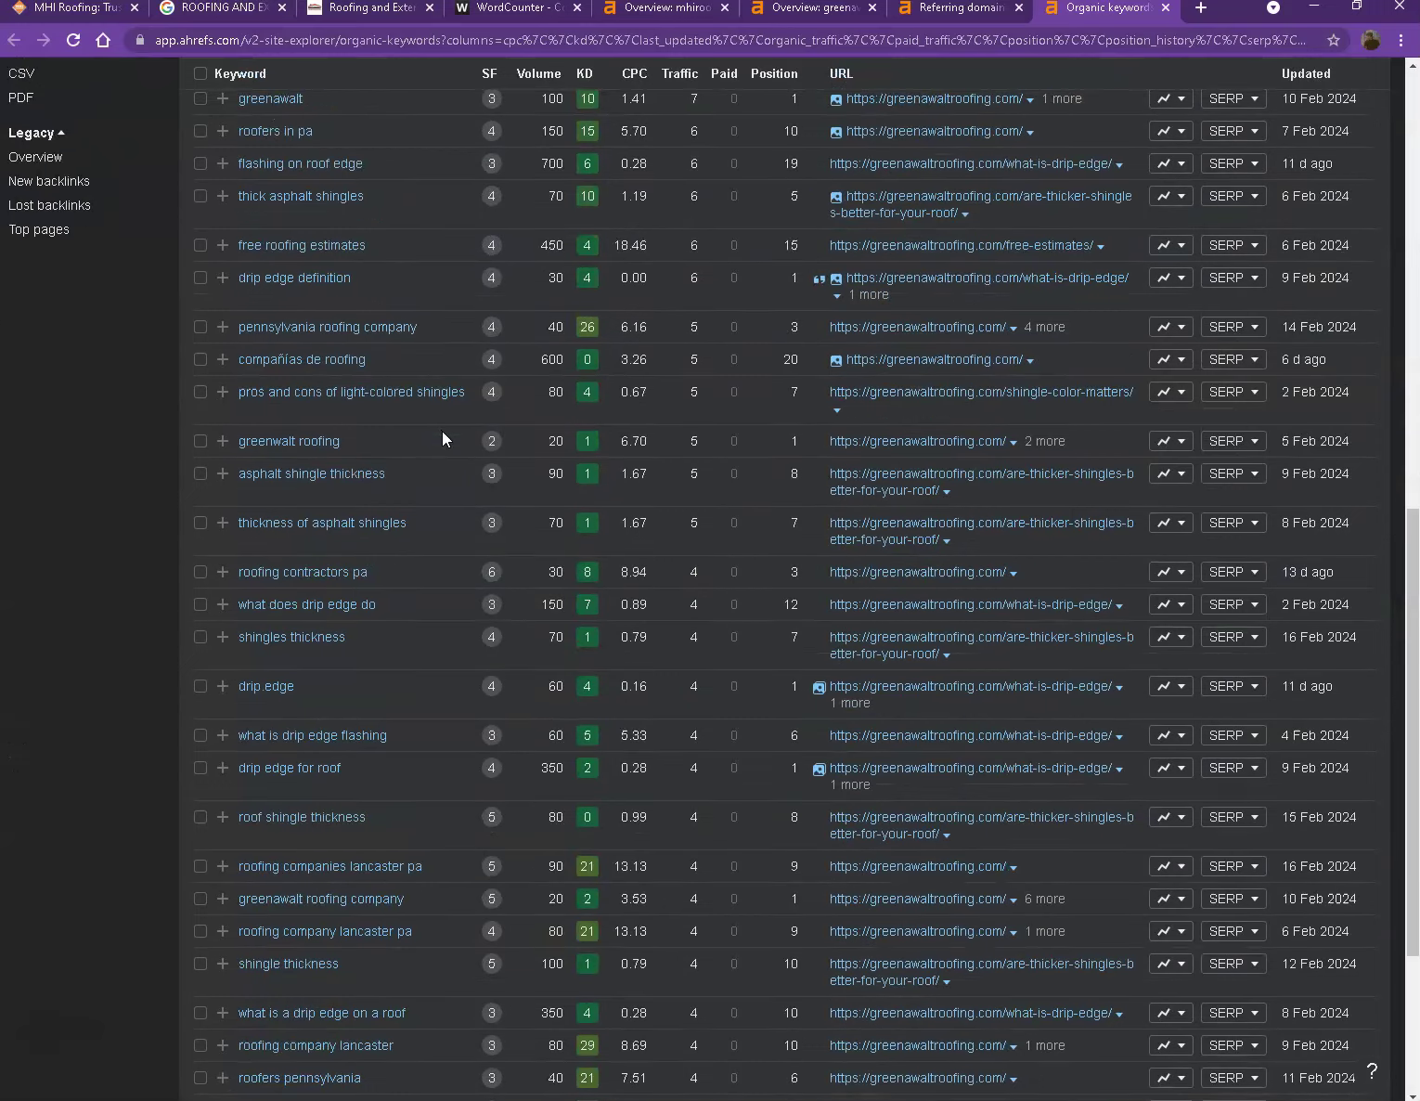
{"action": "scroll", "coordinate": [473, 446], "scroll_direction": "down", "scroll_amount": 2}
{"action": "scroll", "coordinate": [502, 545], "scroll_direction": "down", "scroll_amount": 1}
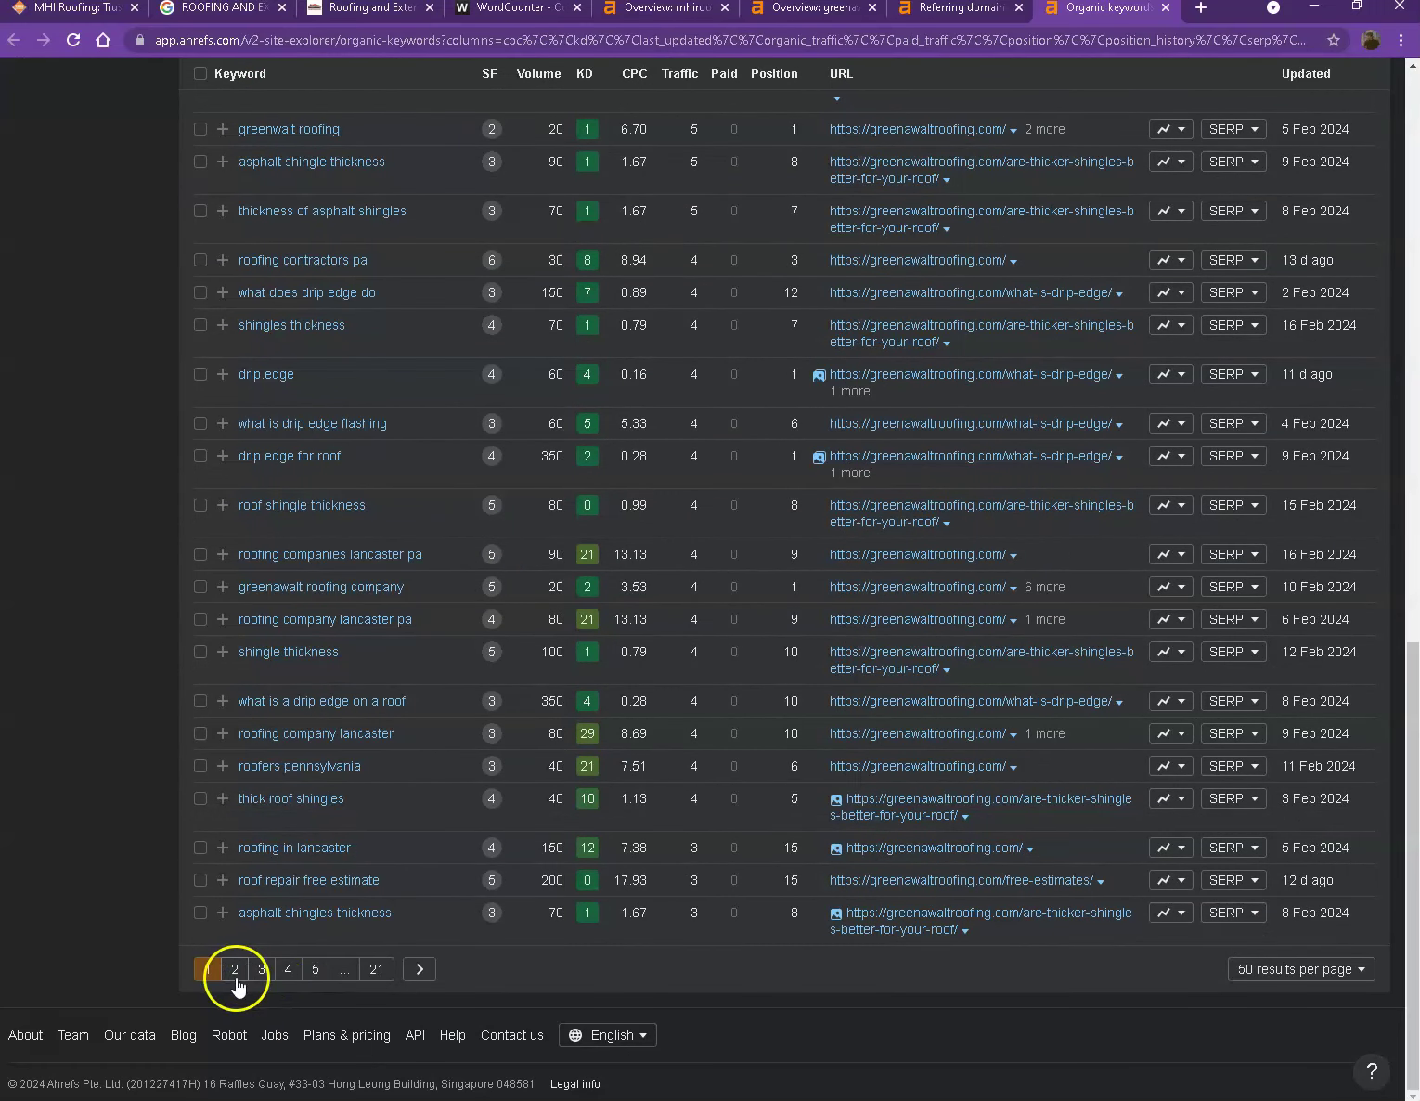
{"action": "scroll", "coordinate": [539, 738], "scroll_direction": "up", "scroll_amount": 11}
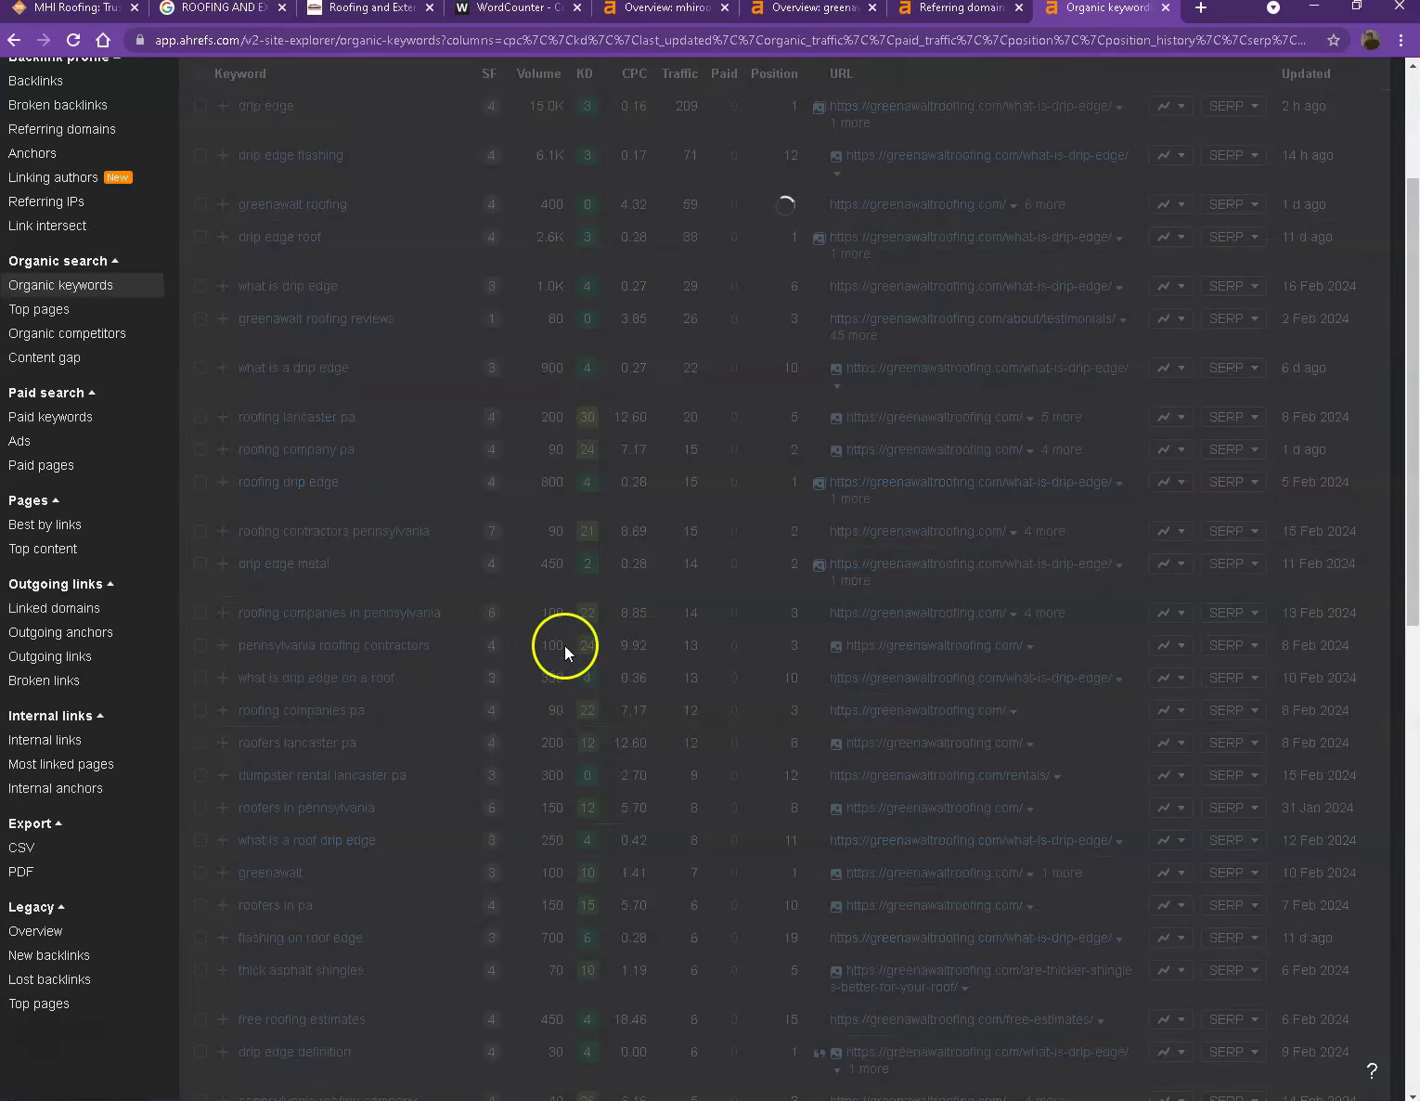
{"action": "scroll", "coordinate": [606, 390], "scroll_direction": "down", "scroll_amount": 10}
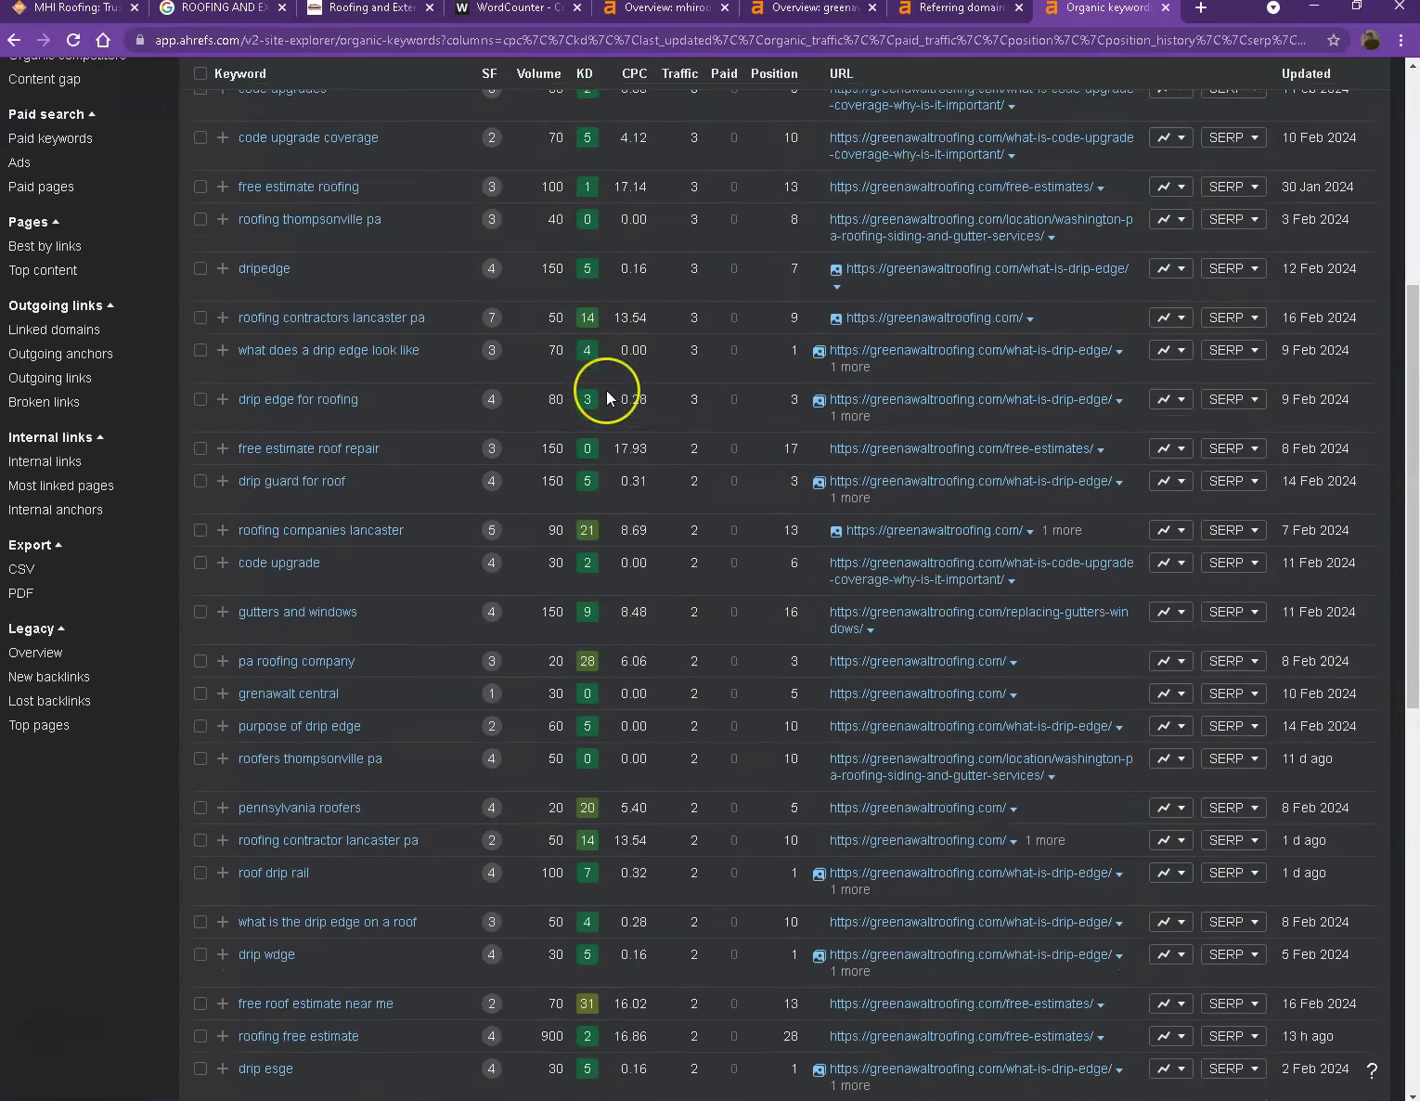
{"action": "scroll", "coordinate": [606, 390], "scroll_direction": "down", "scroll_amount": 3}
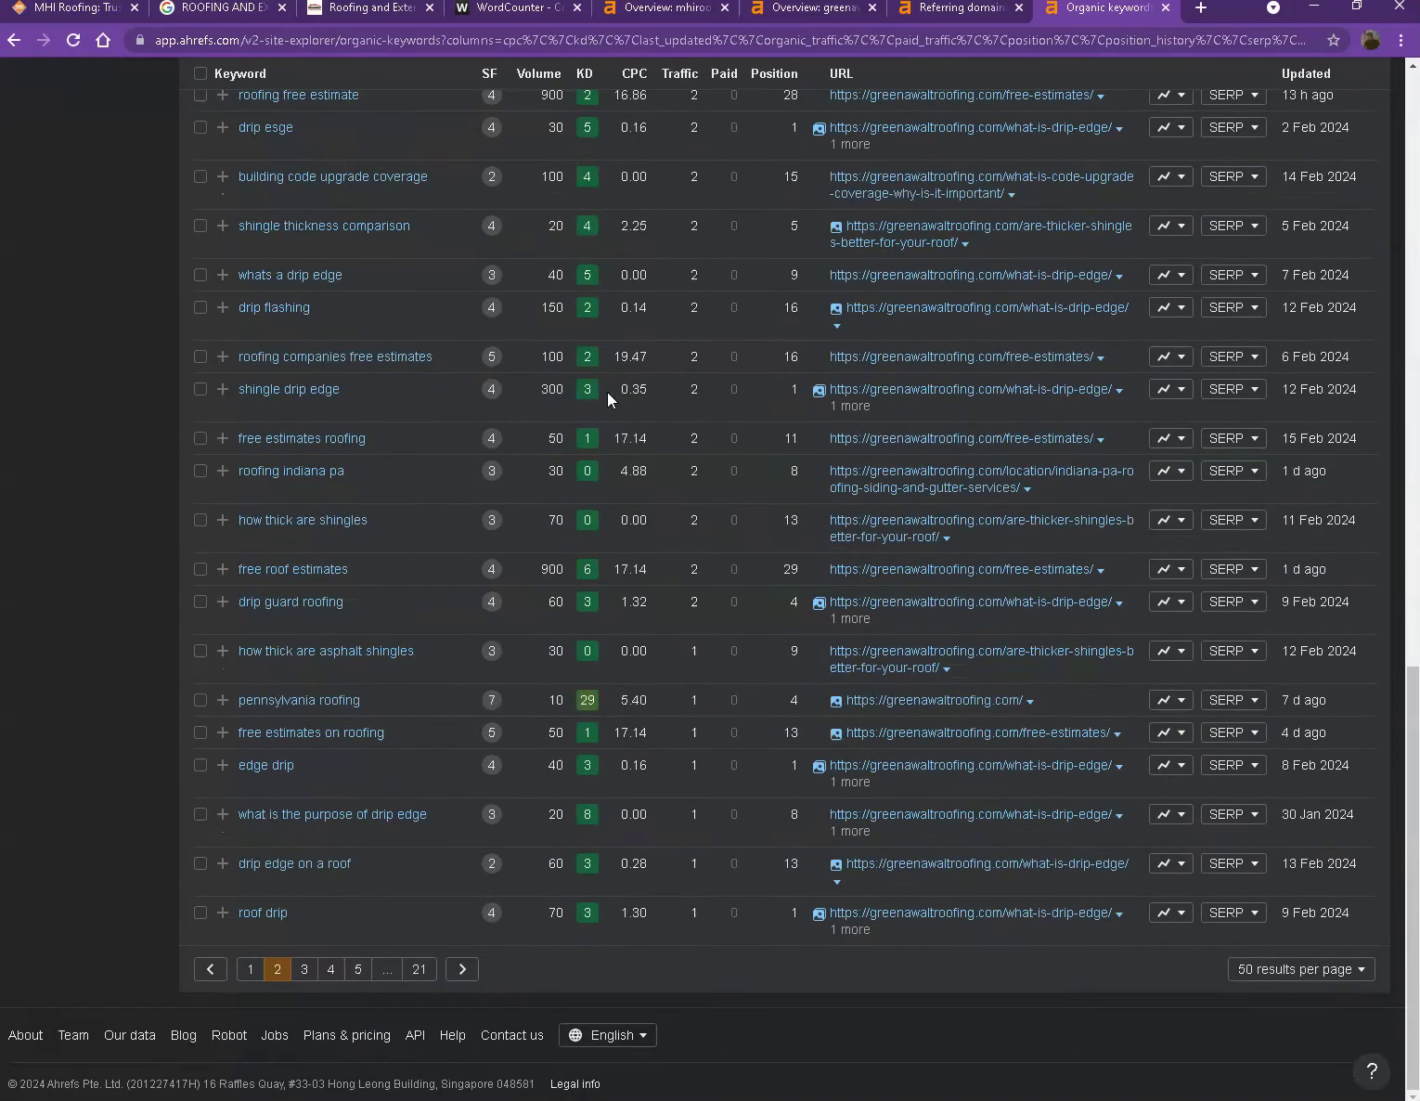
{"action": "left_click", "coordinate": [306, 970]}
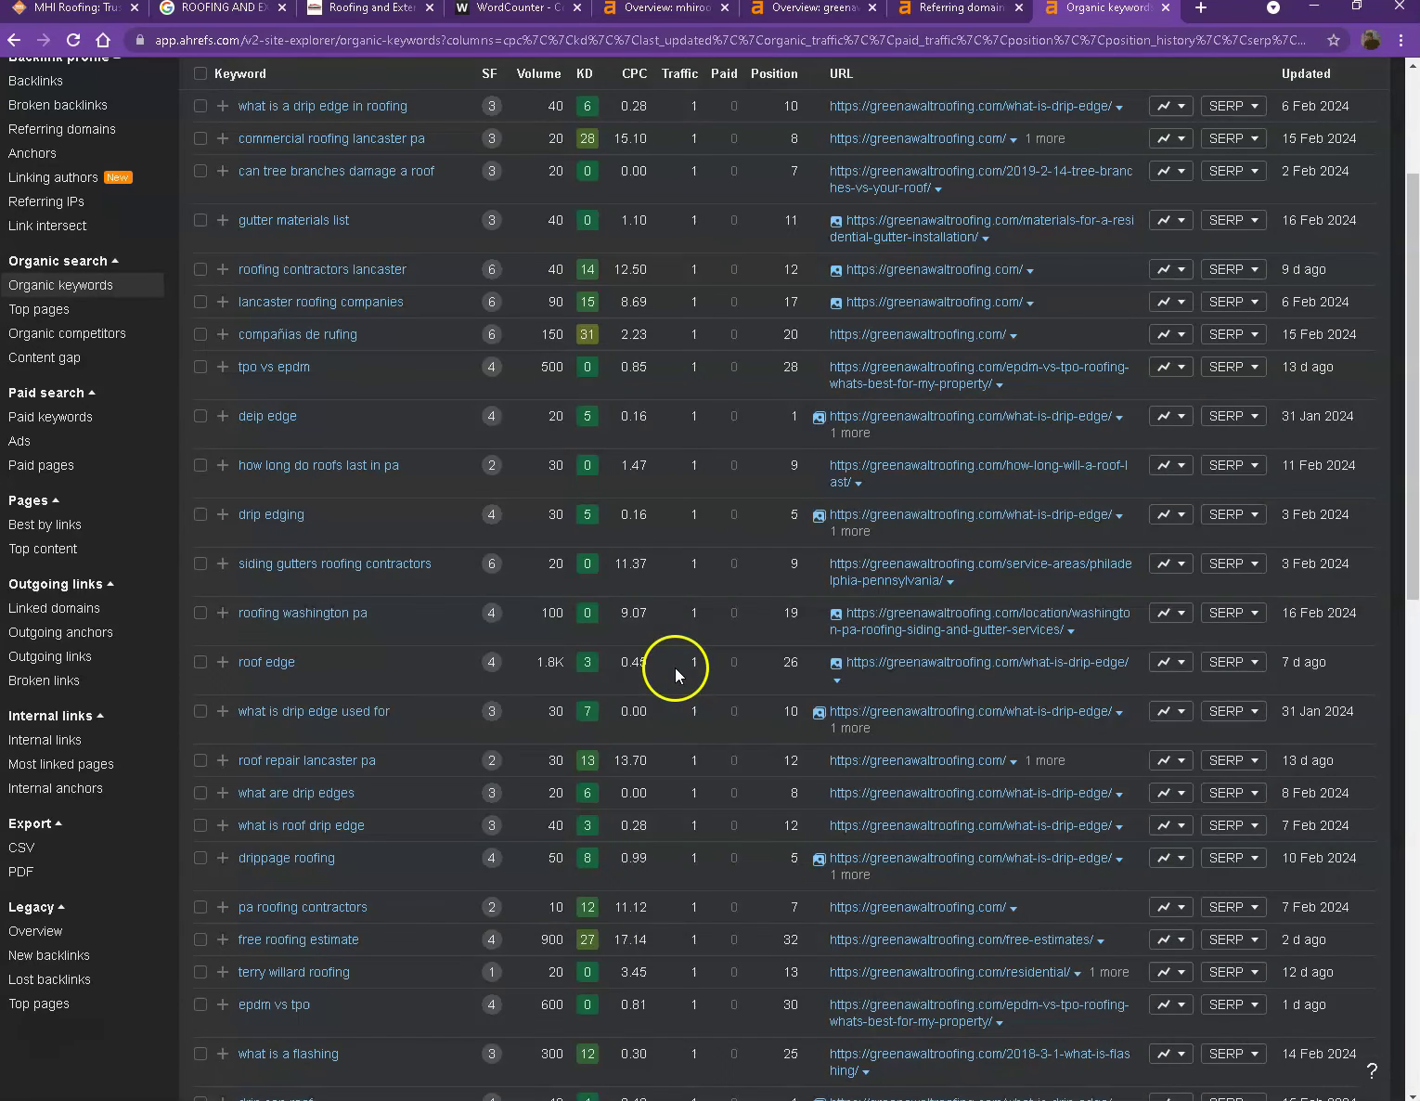
{"action": "scroll", "coordinate": [779, 475], "scroll_direction": "down", "scroll_amount": 20}
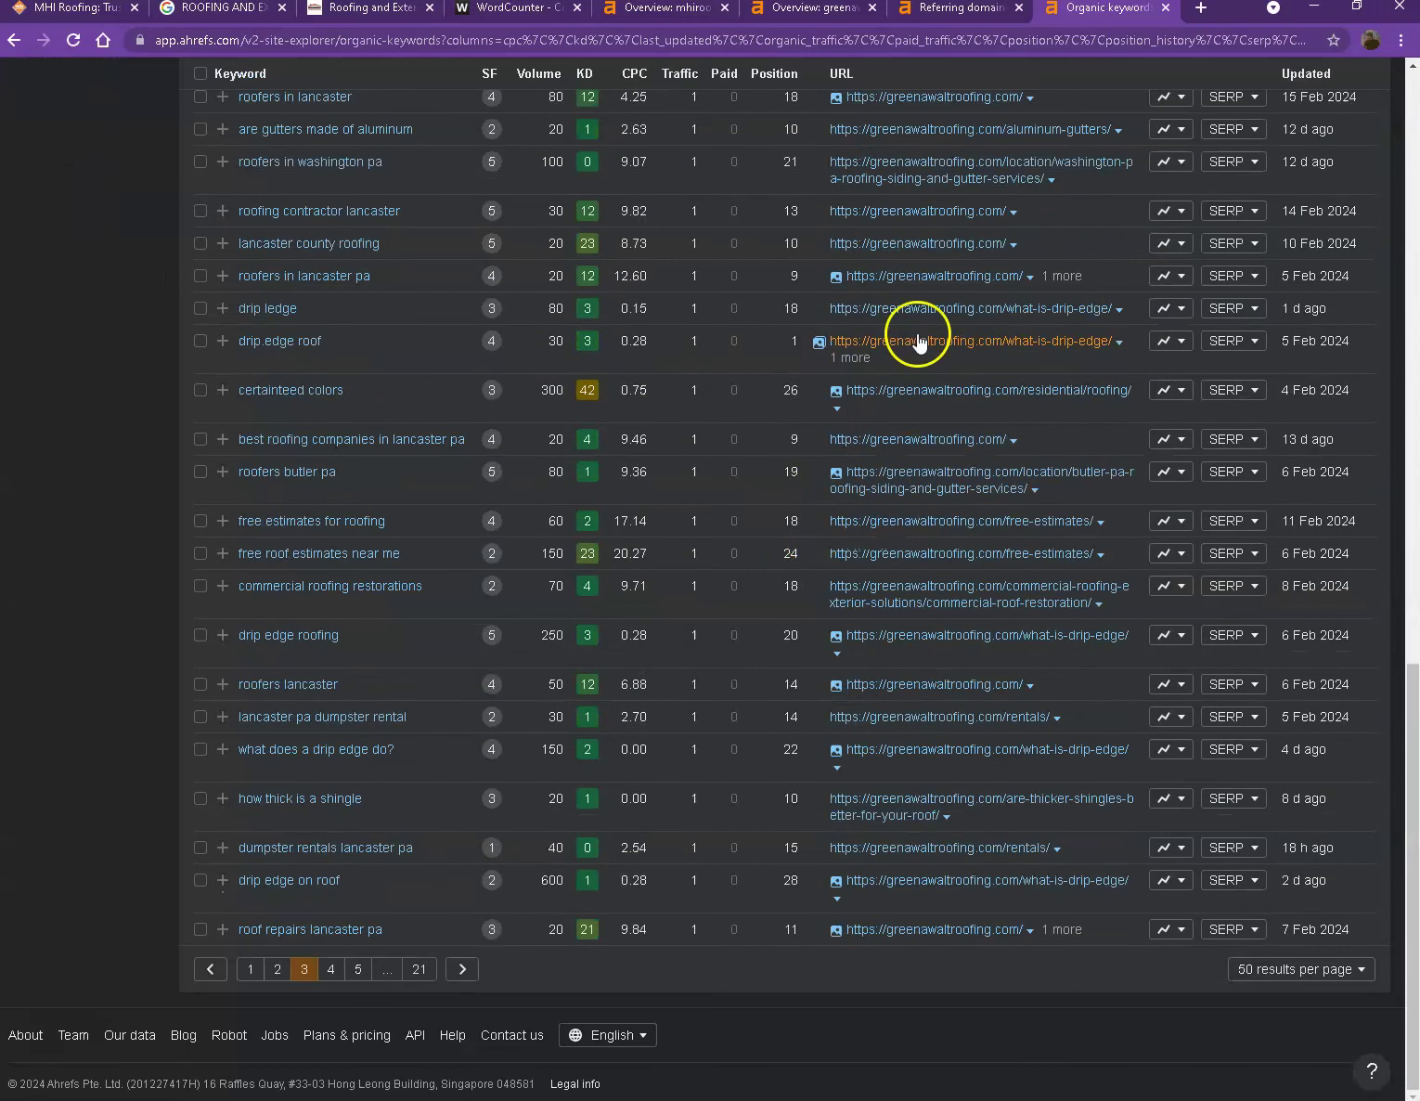
{"action": "left_click", "coordinate": [1020, 12]}
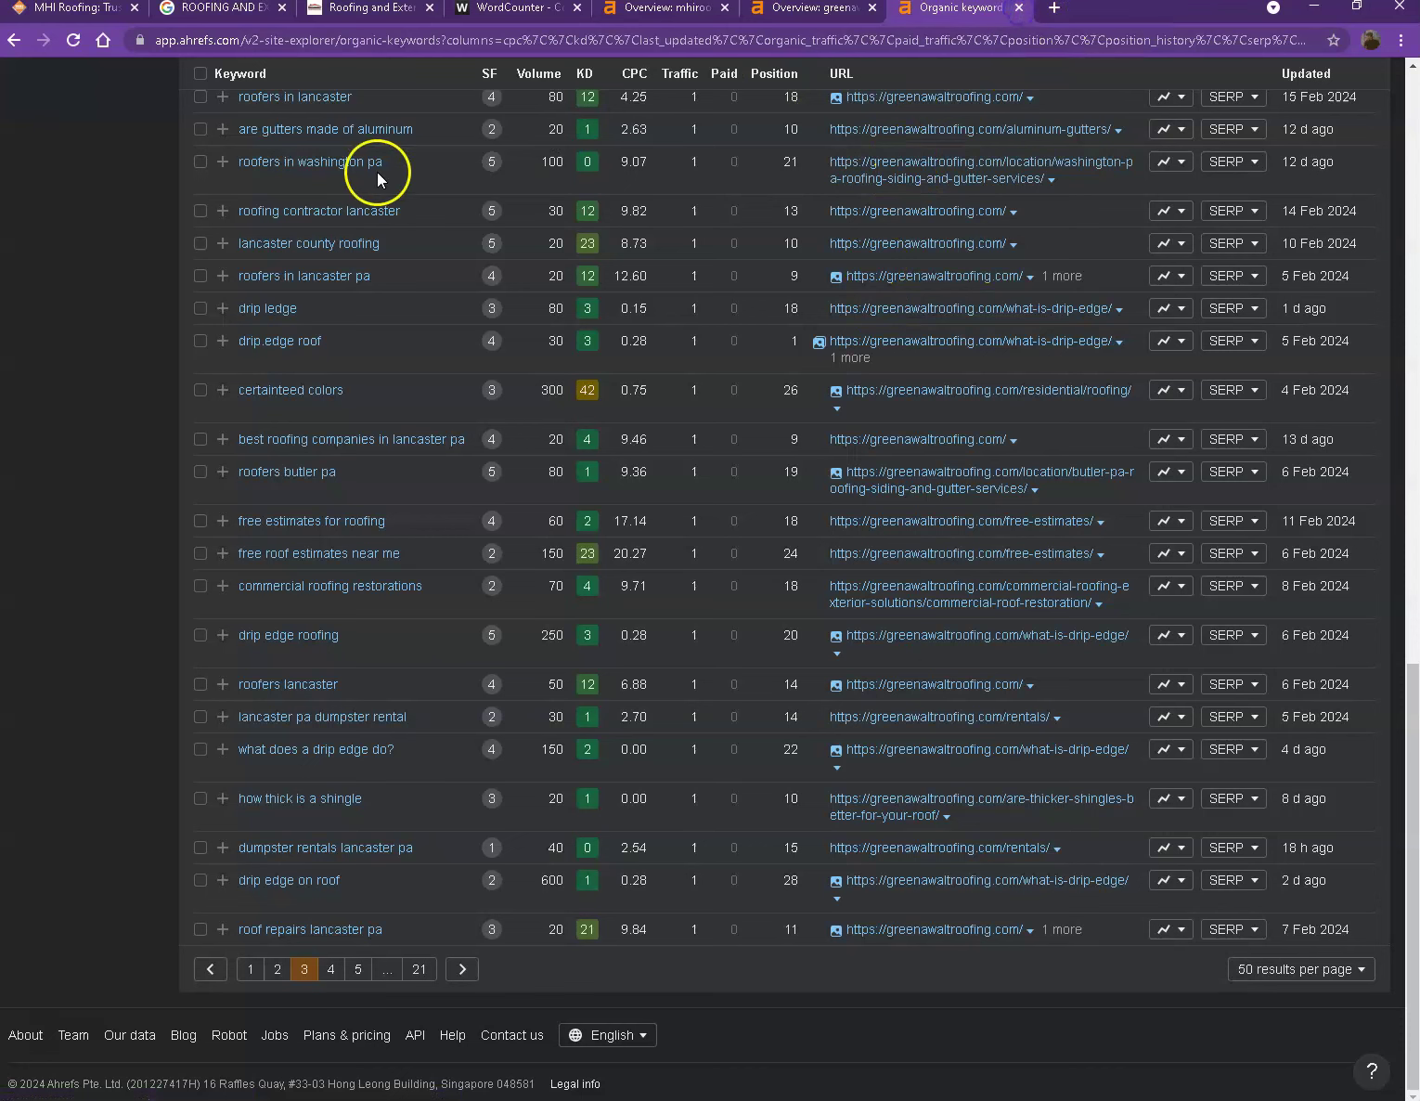
Step: Close the organic keywords tab and scroll the MHI Roofing homepage to the Directorii badge
{"action": "key", "text": "ctrl+w"}
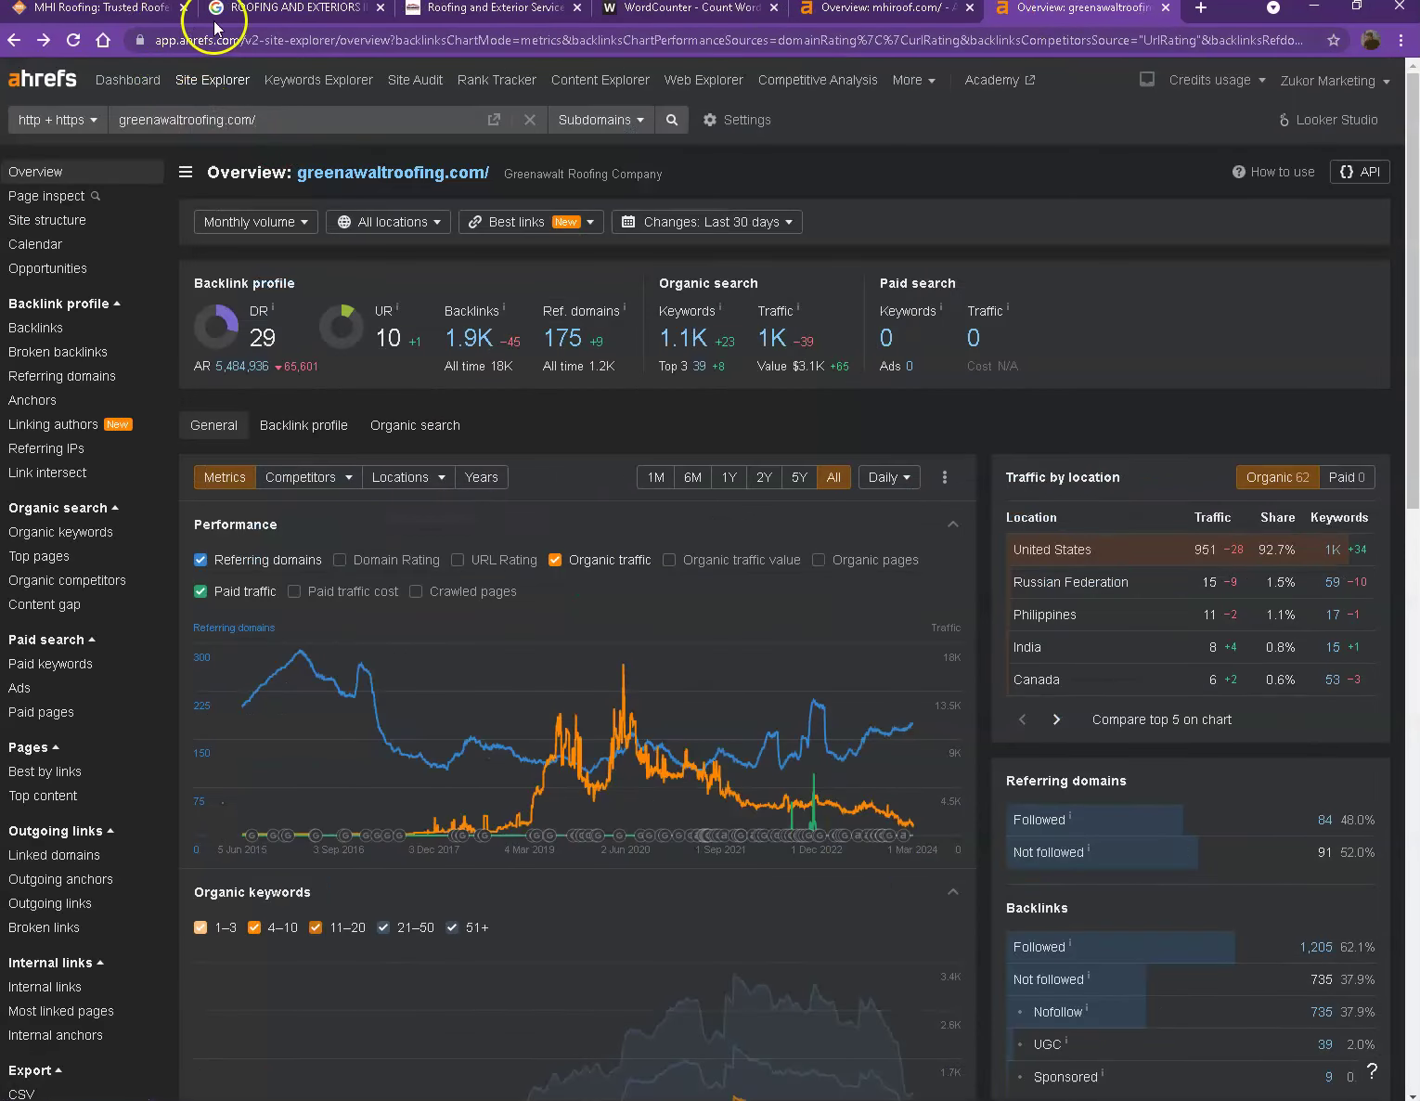
{"action": "left_click", "coordinate": [126, 9]}
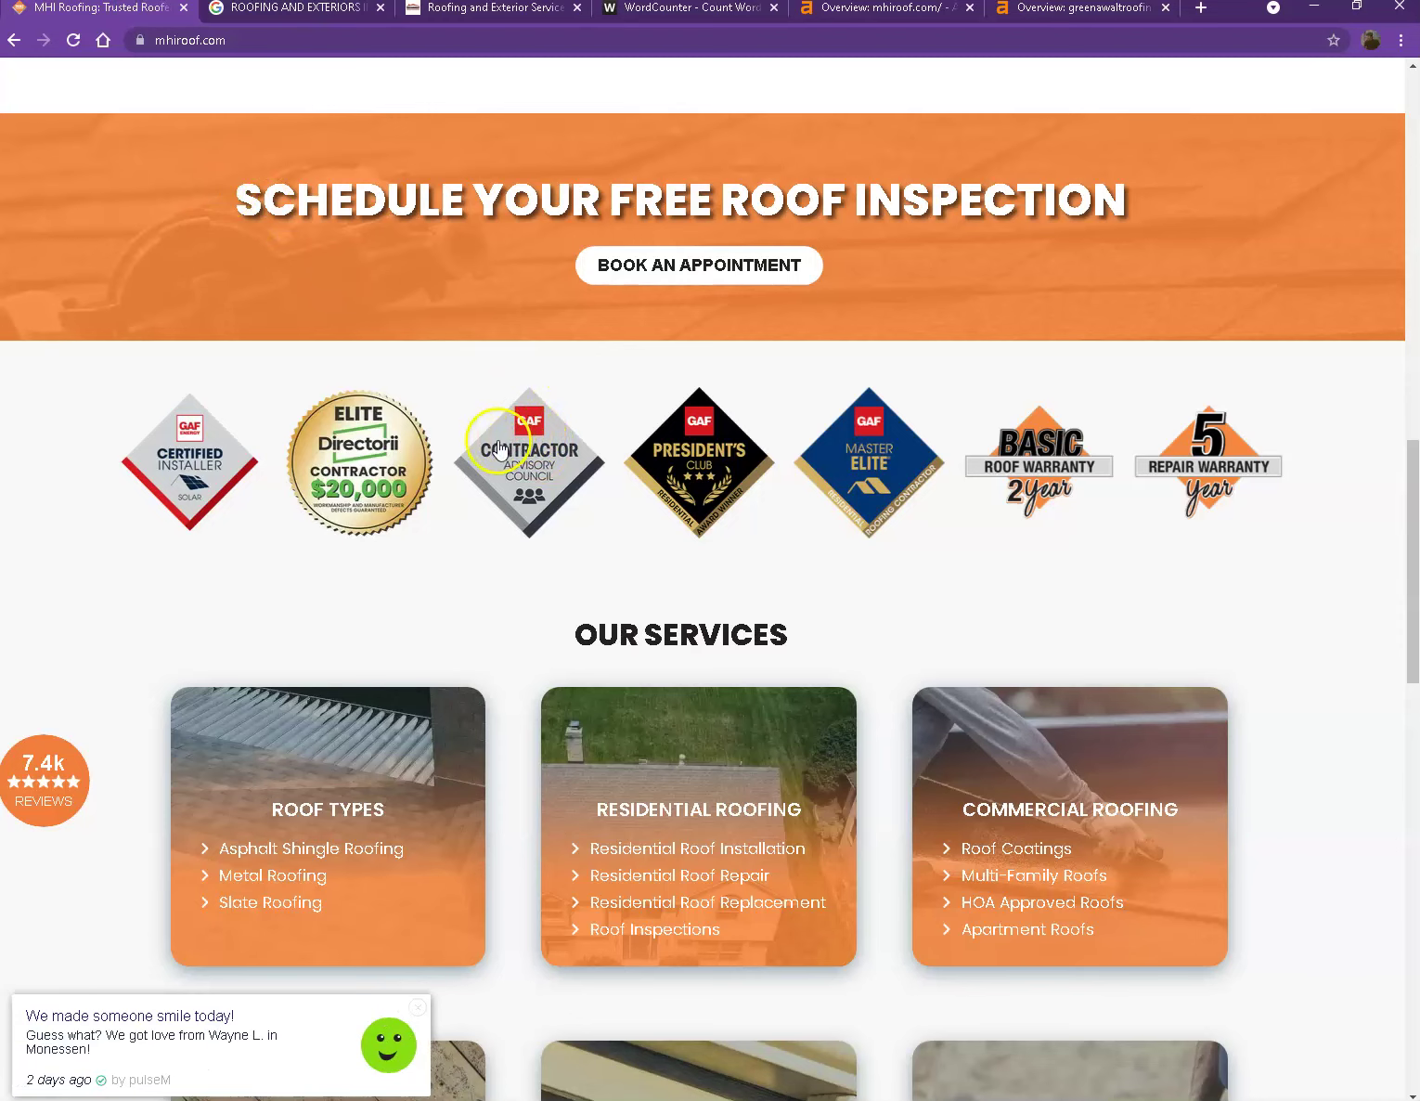
{"action": "scroll", "coordinate": [165, 488], "scroll_direction": "down", "scroll_amount": 5}
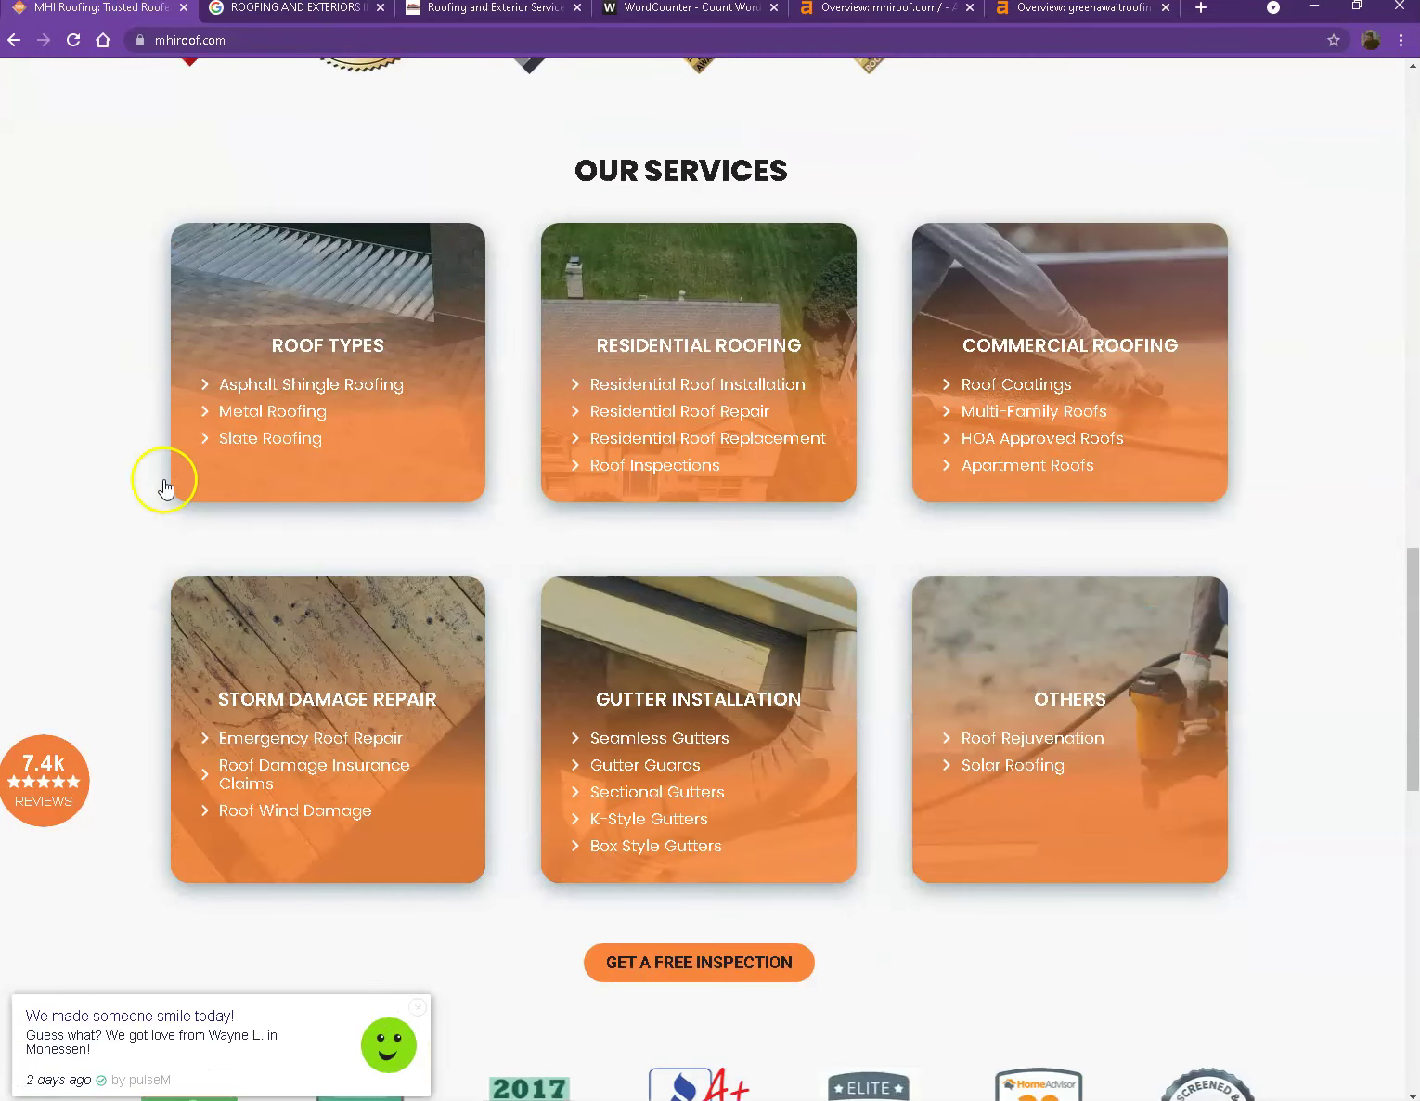
{"action": "right_click", "coordinate": [370, 277]}
{"action": "left_click", "coordinate": [127, 320]}
{"action": "scroll", "coordinate": [157, 388], "scroll_direction": "down", "scroll_amount": 14}
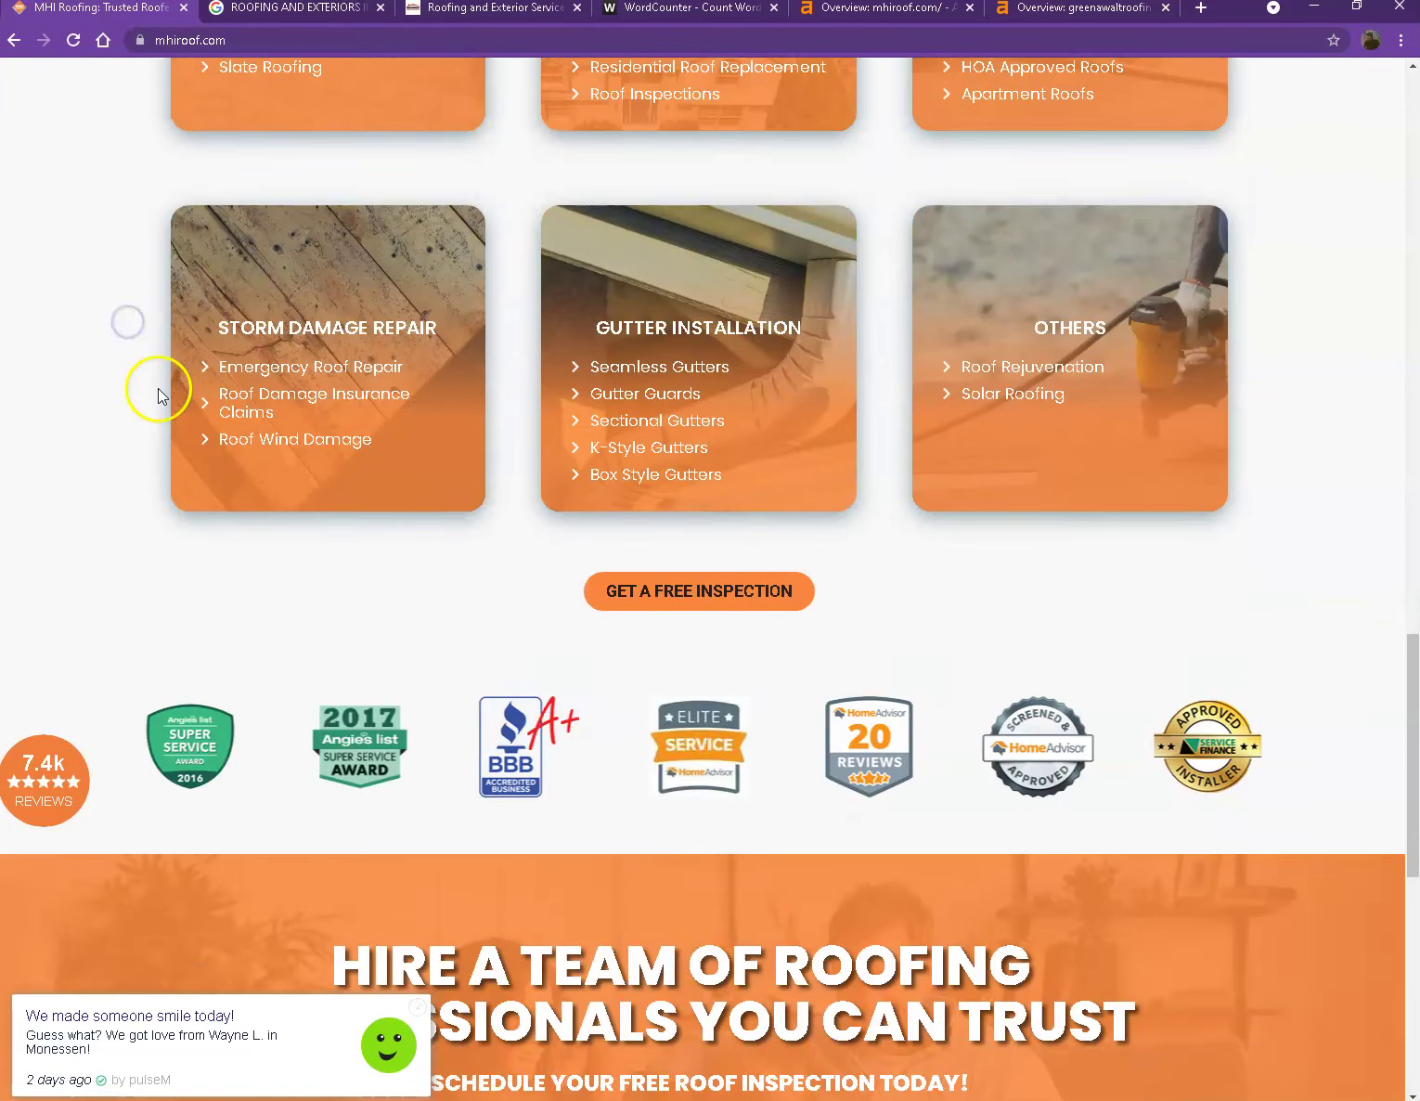
{"action": "scroll", "coordinate": [159, 390], "scroll_direction": "up", "scroll_amount": 20}
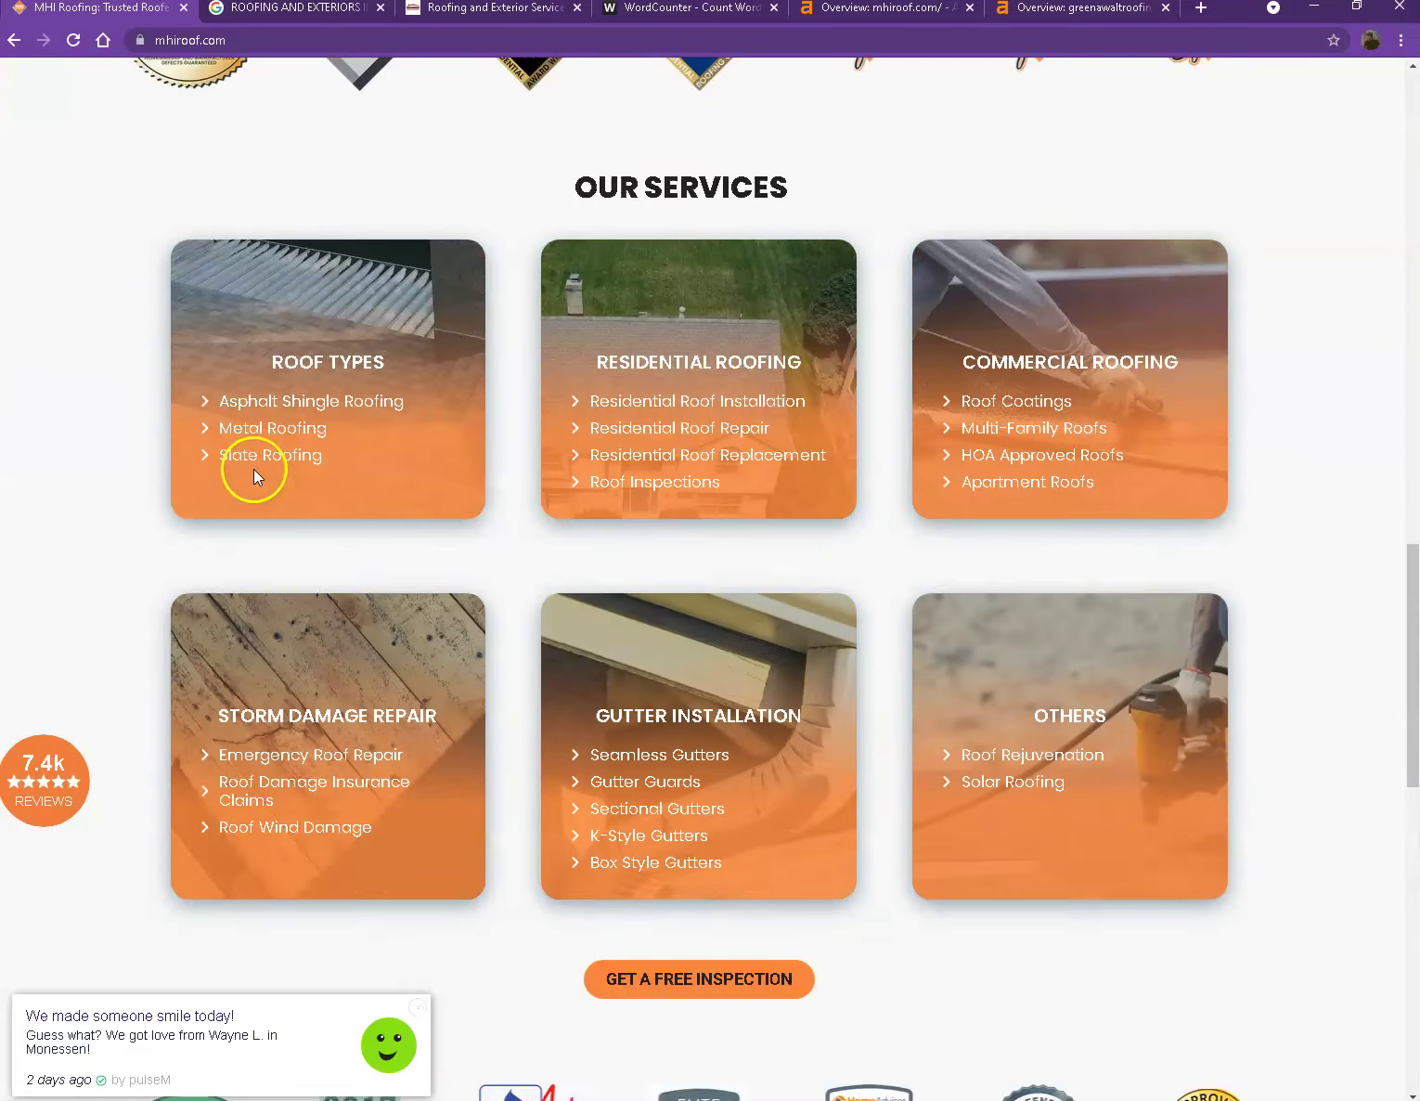
{"action": "scroll", "coordinate": [406, 452], "scroll_direction": "up", "scroll_amount": 4}
{"action": "scroll", "coordinate": [516, 453], "scroll_direction": "down", "scroll_amount": 13}
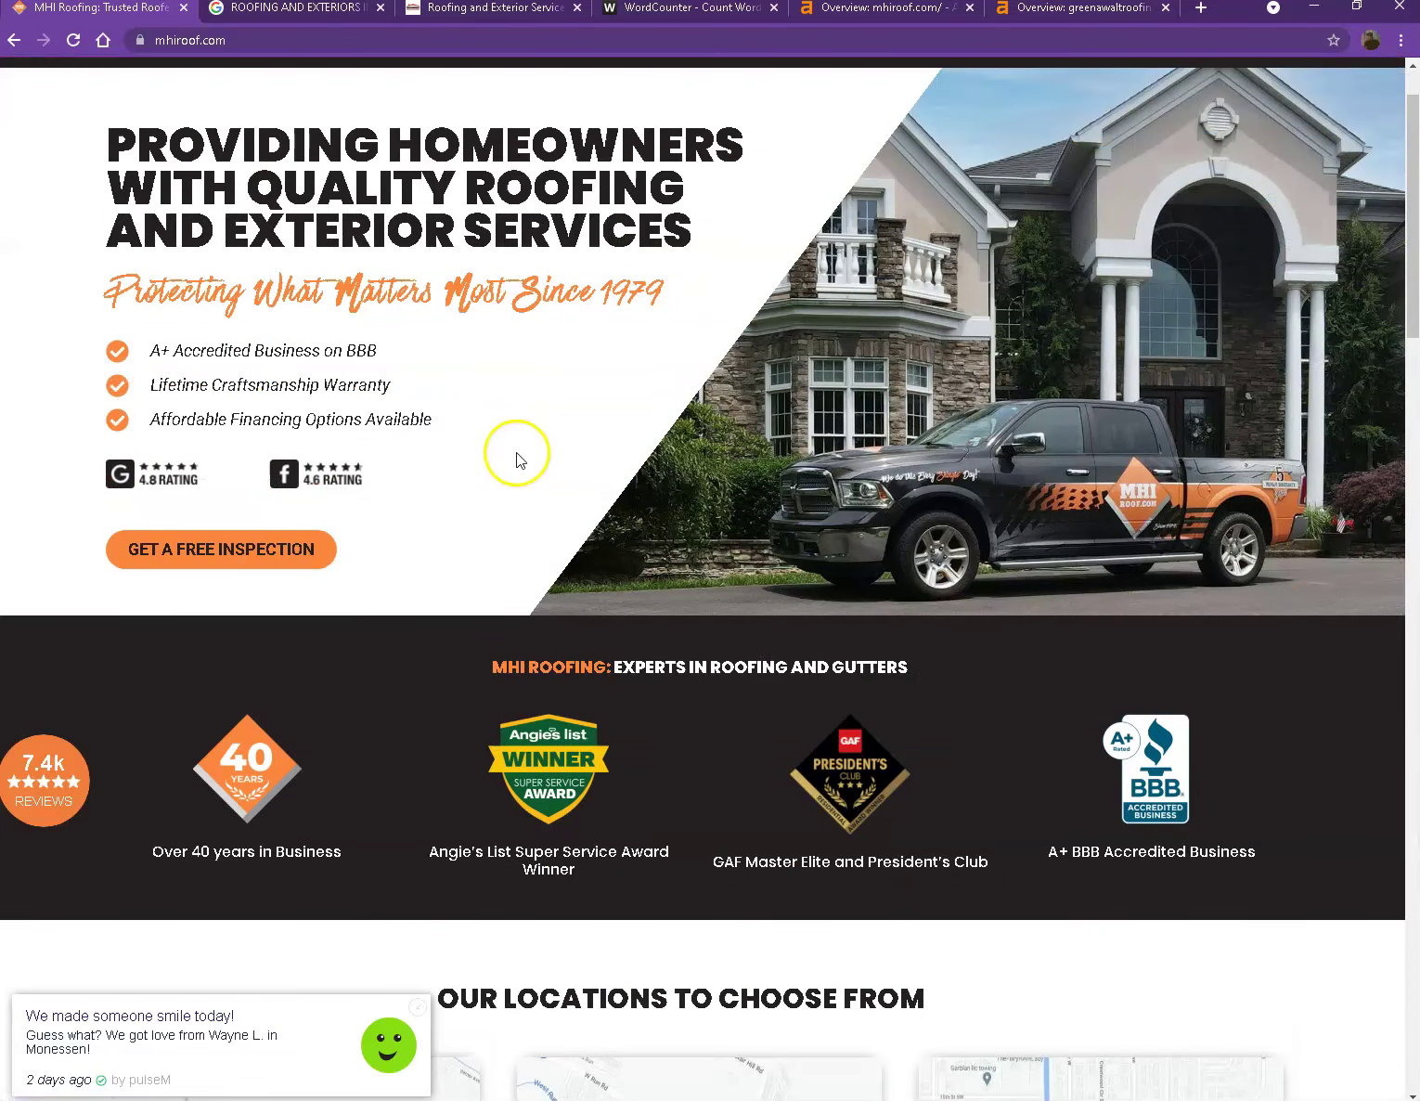
{"action": "scroll", "coordinate": [483, 464], "scroll_direction": "down", "scroll_amount": 4}
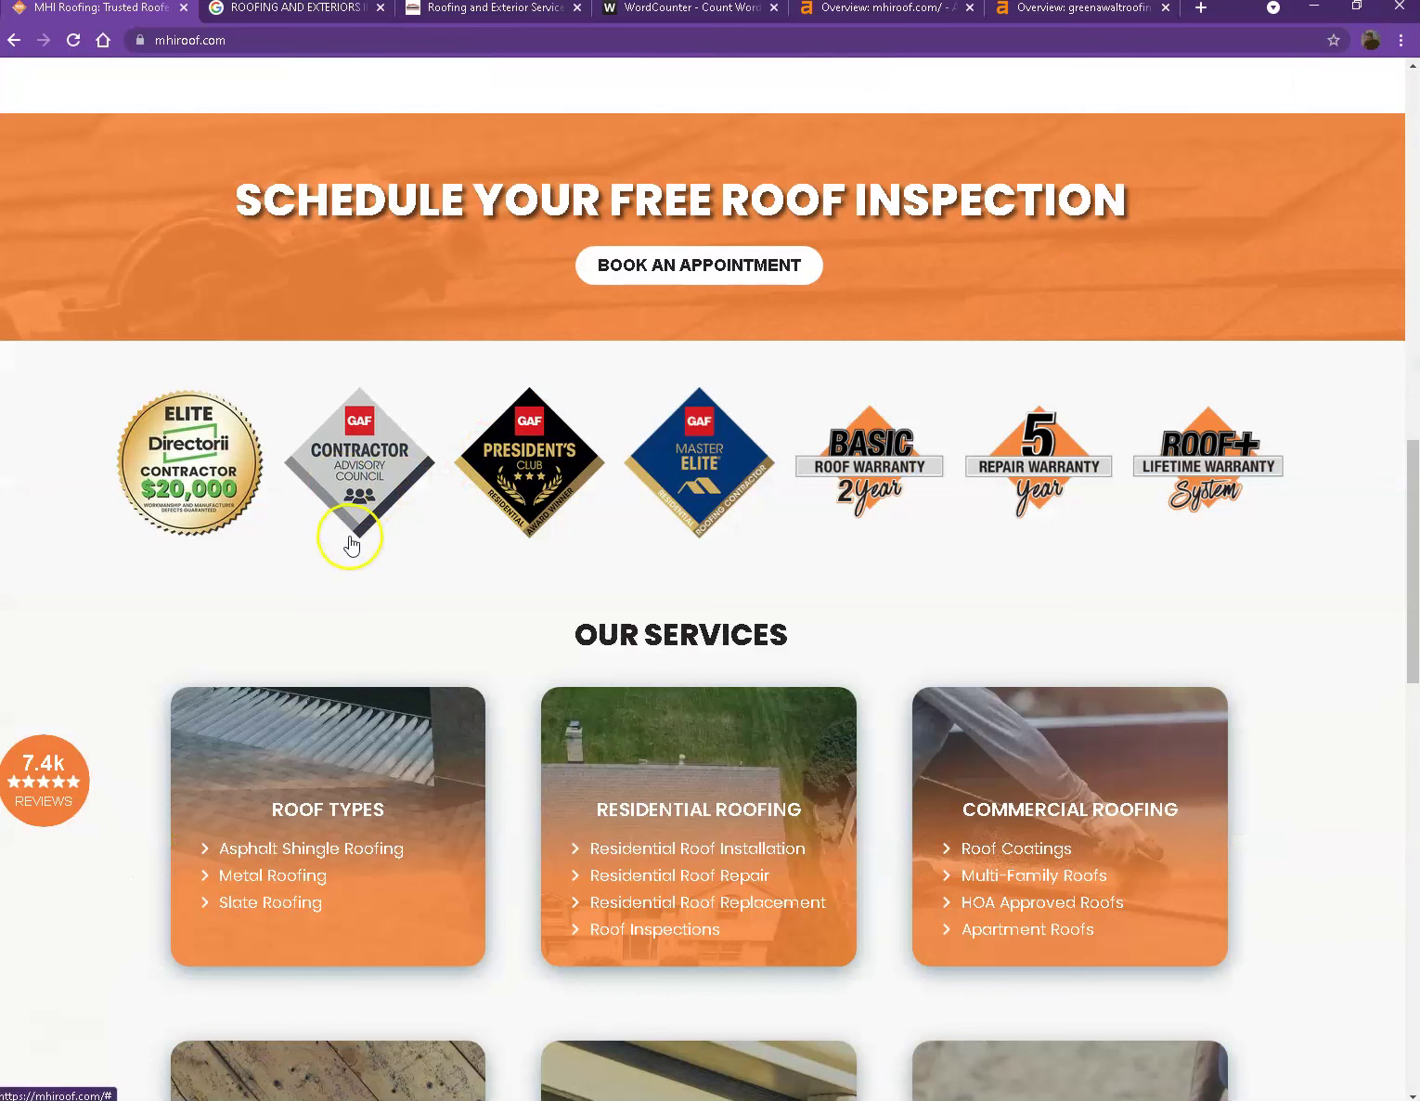
Step: Start saving the Elite Directorii badge image to inspect its file name, Directorii_Elite_GoldBadge.png
{"action": "right_click", "coordinate": [206, 454]}
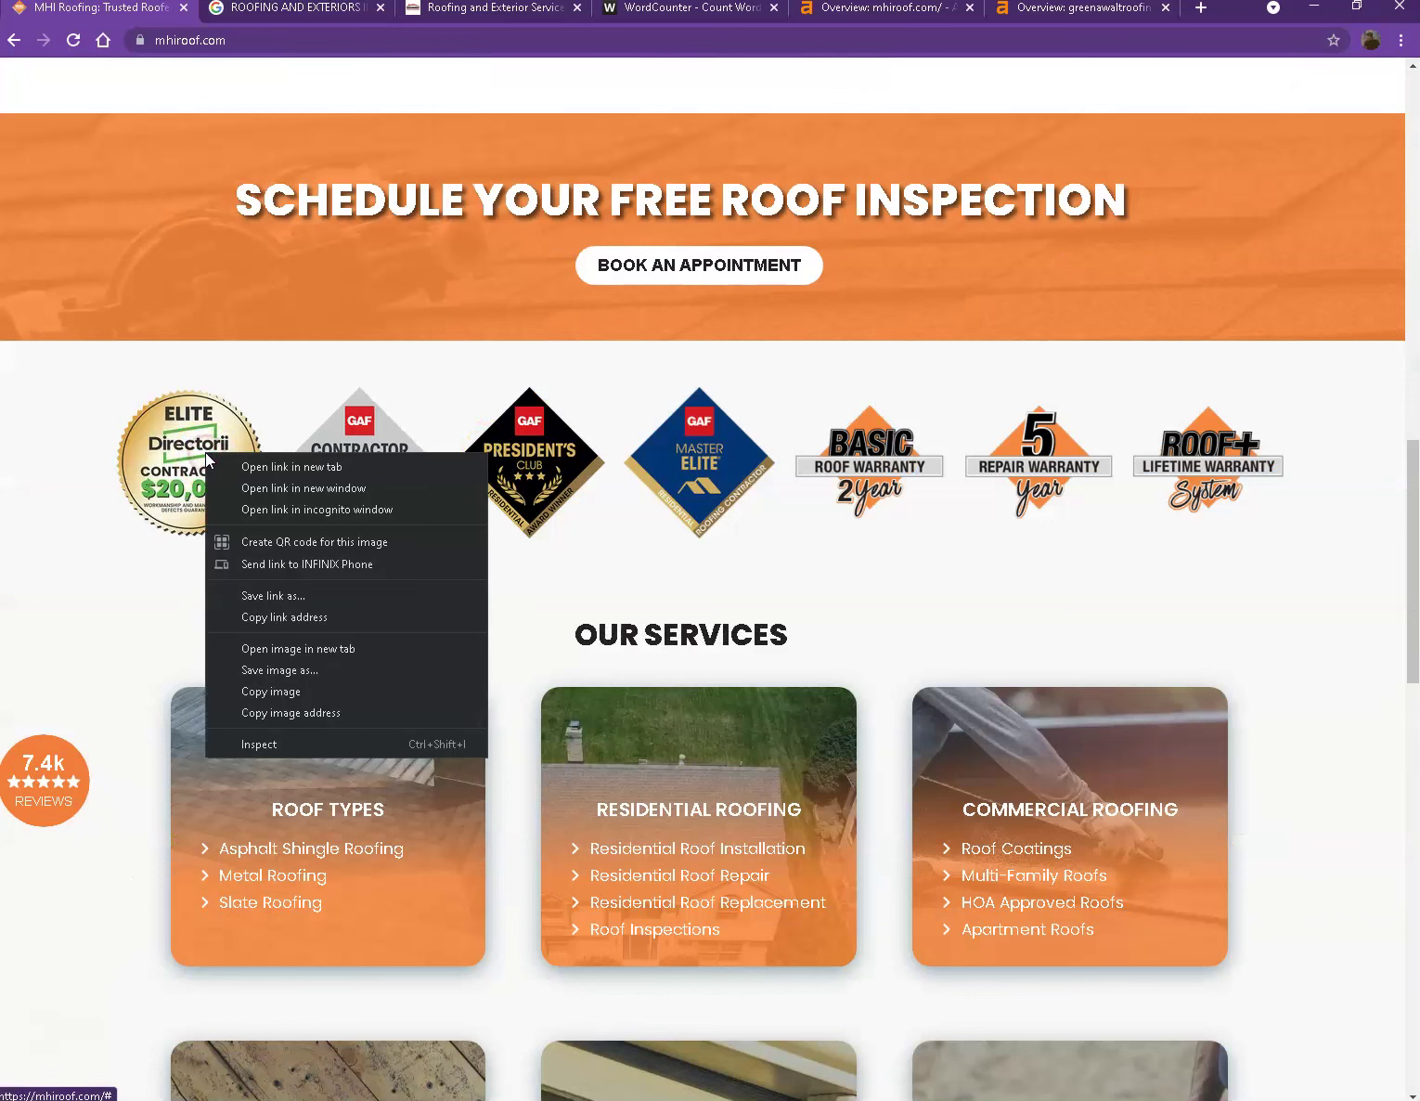
{"action": "left_click", "coordinate": [296, 663]}
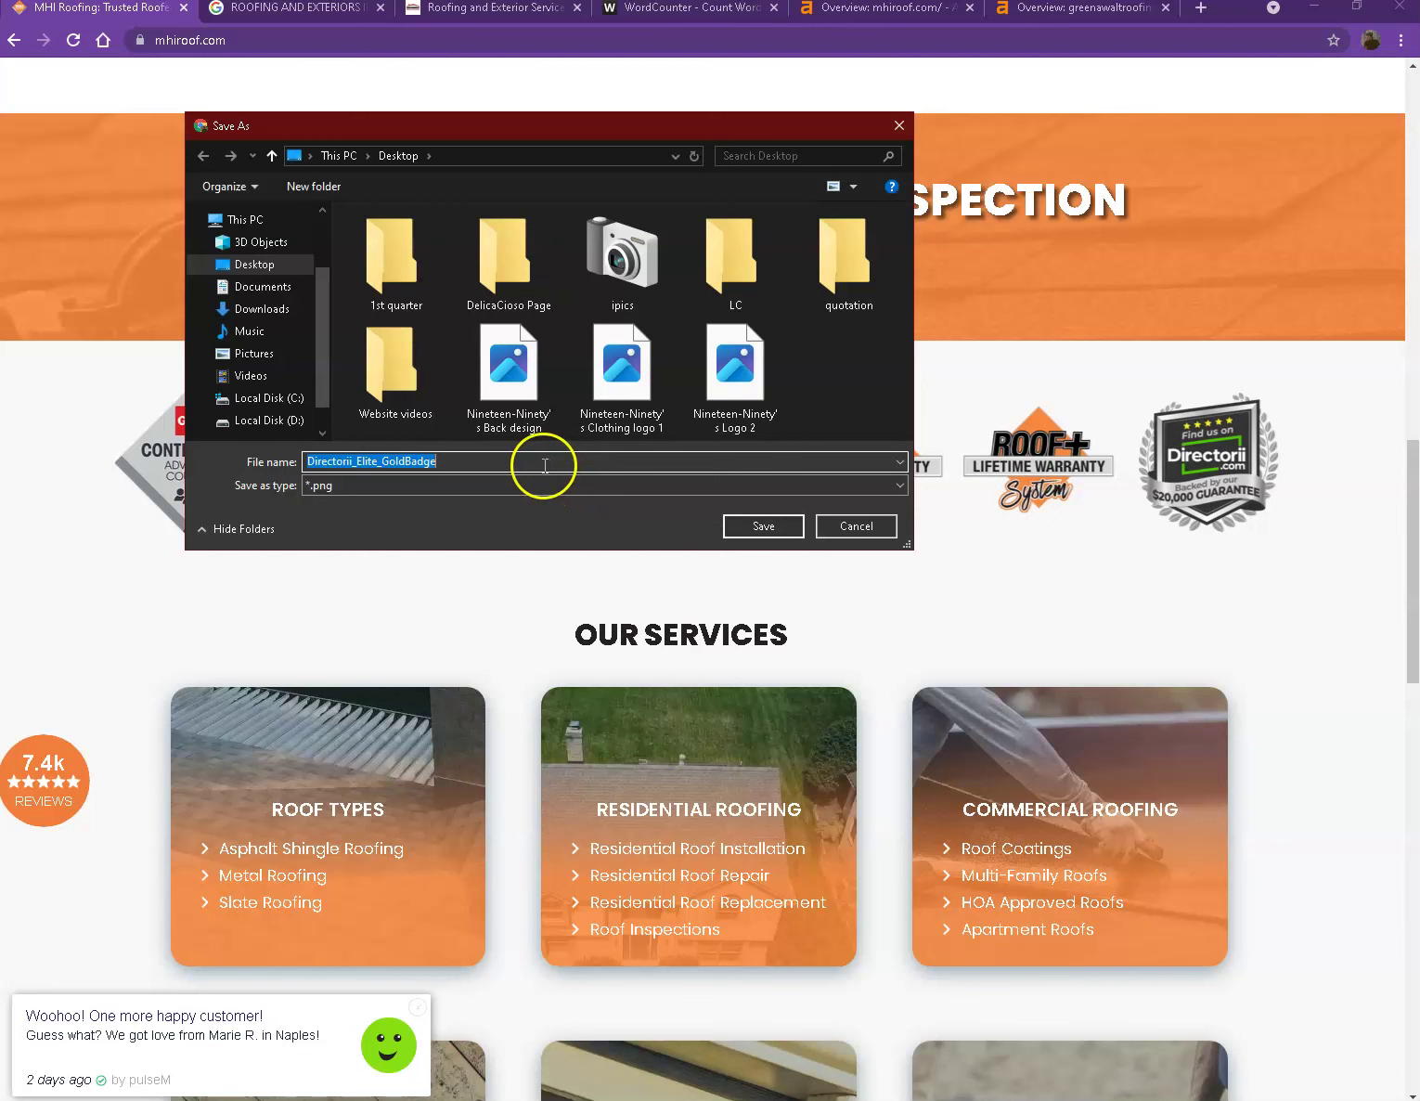
{"action": "left_click", "coordinate": [544, 464]}
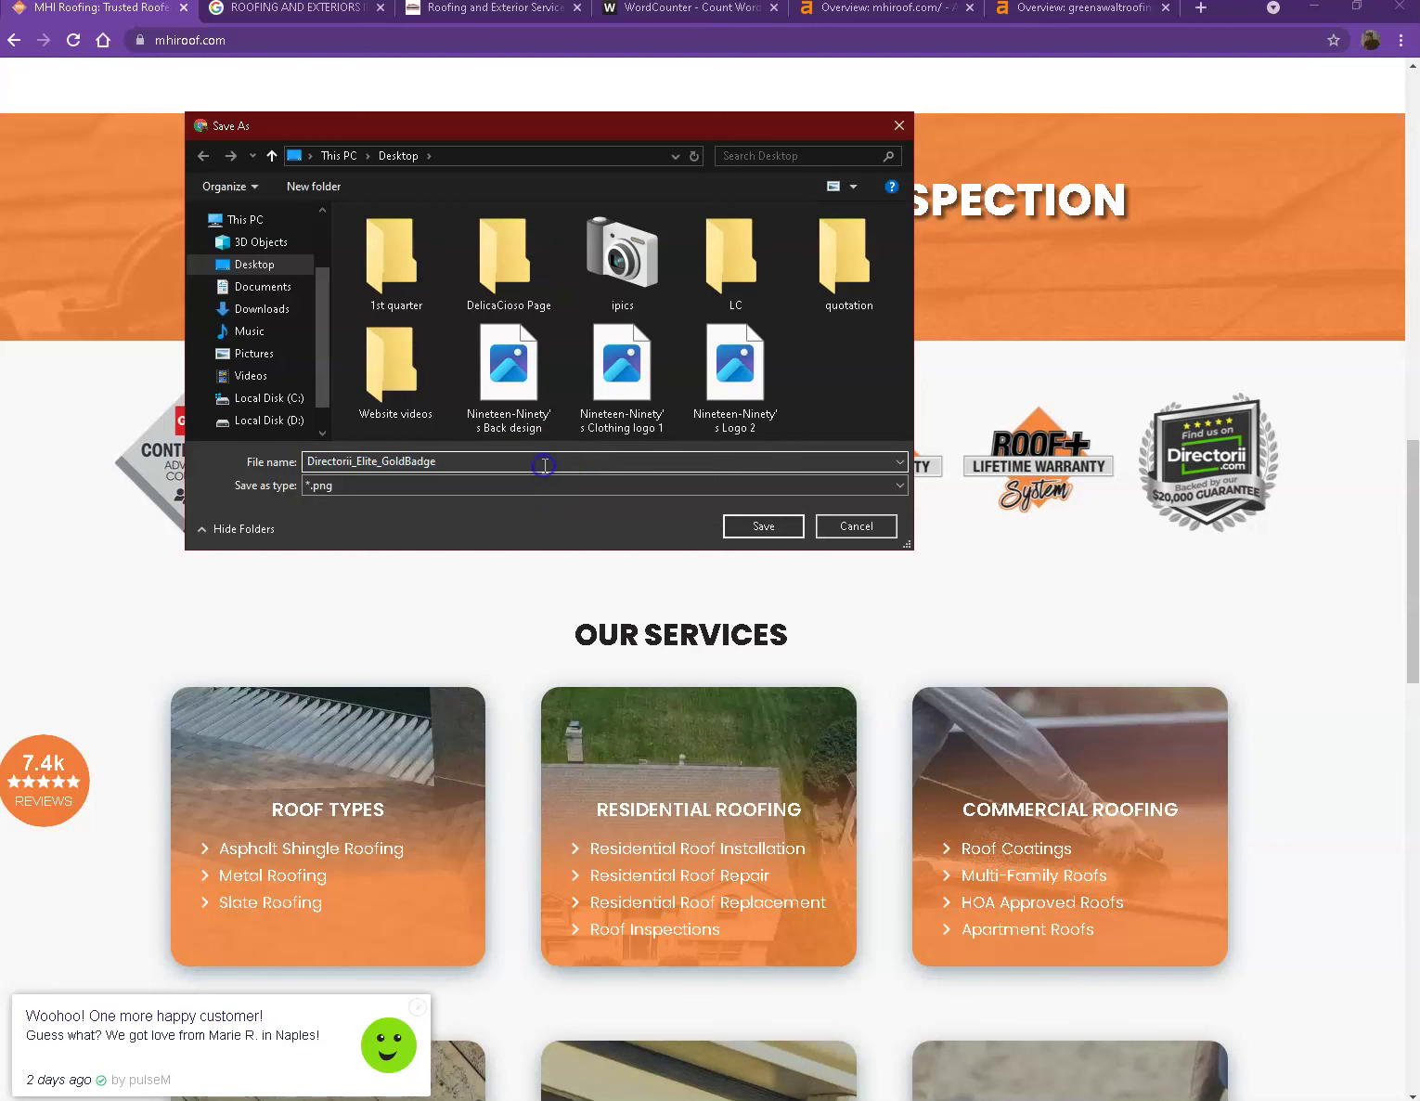
{"action": "left_click", "coordinate": [856, 526]}
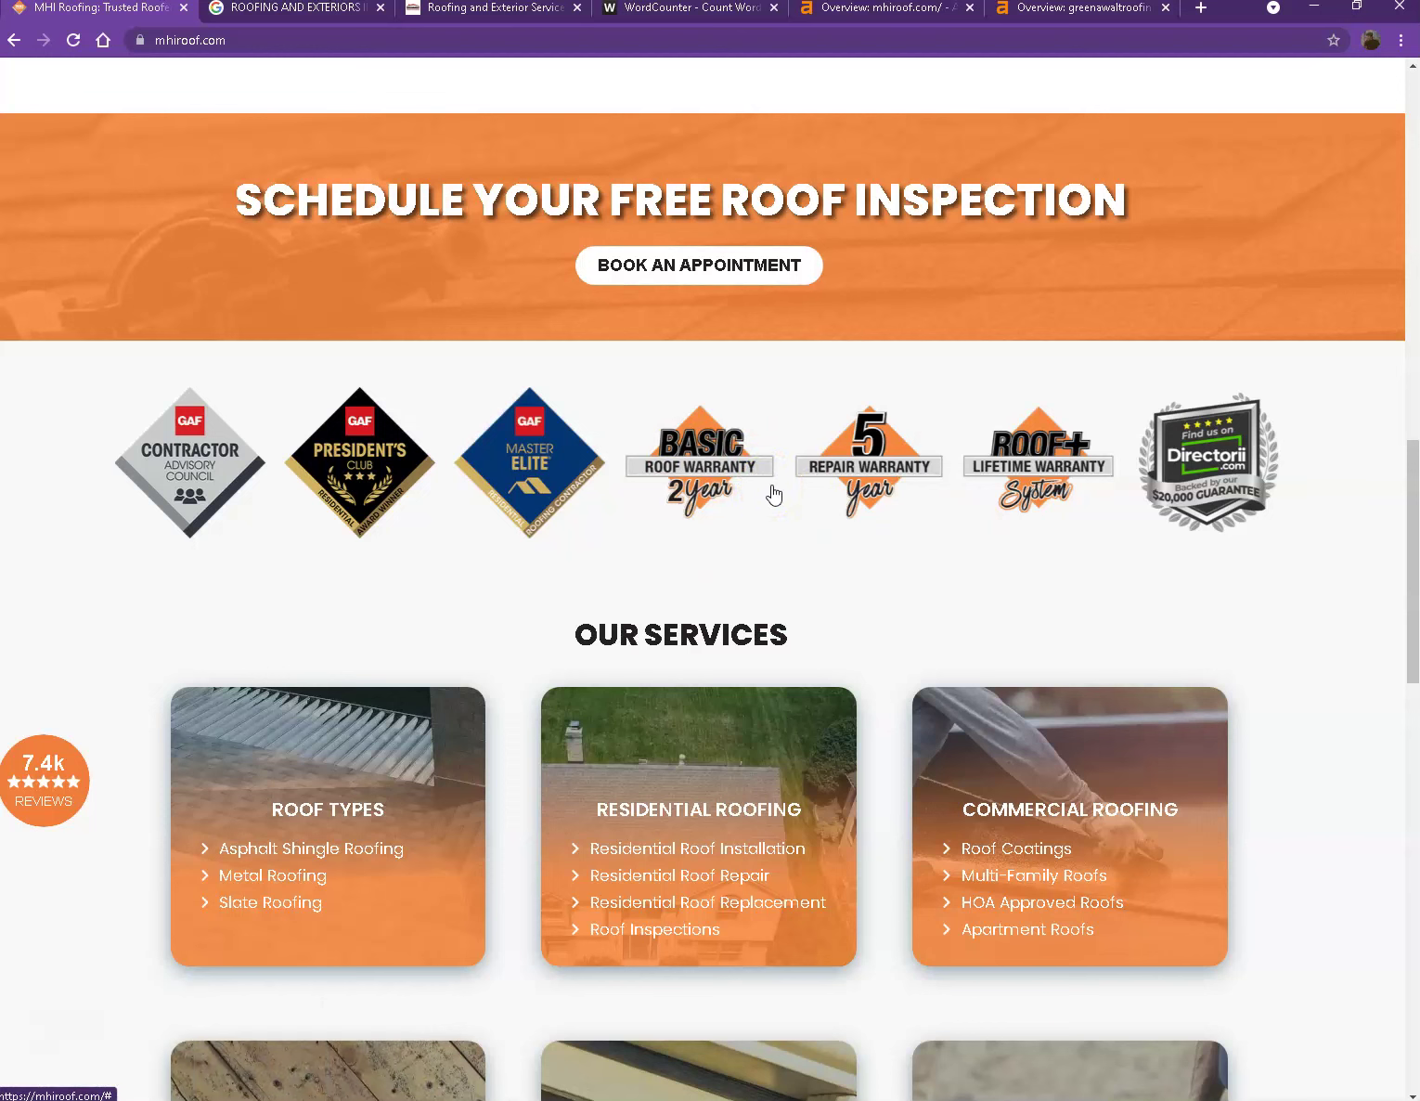
{"action": "scroll", "coordinate": [1282, 548], "scroll_direction": "up", "scroll_amount": 5}
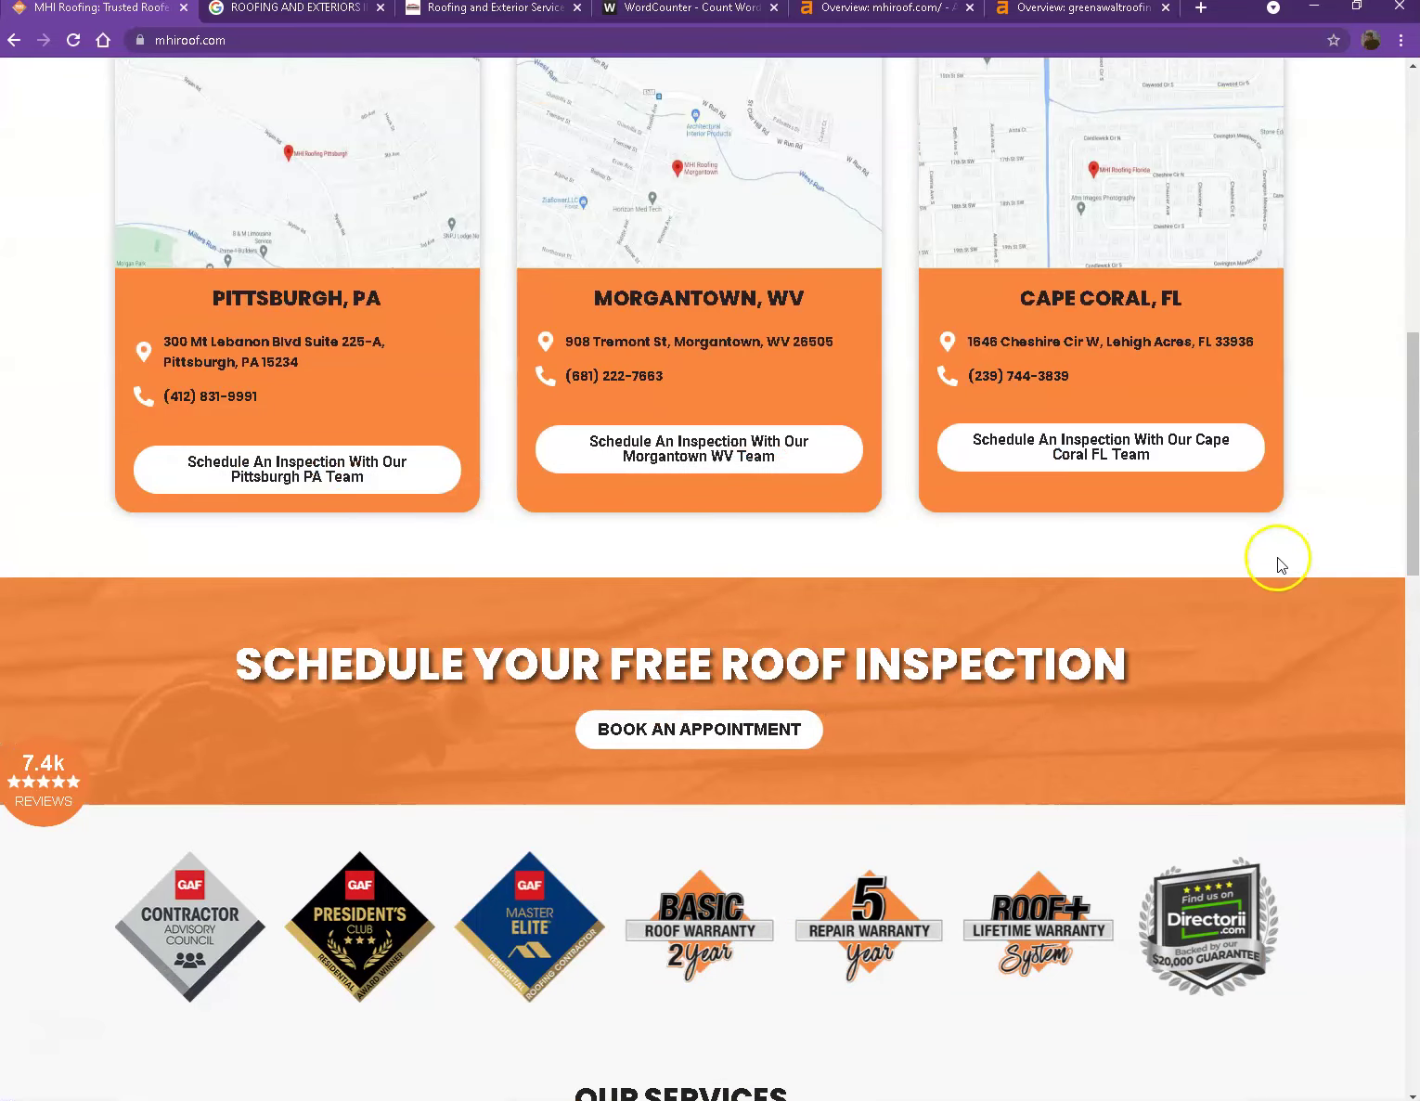
{"action": "scroll", "coordinate": [1277, 557], "scroll_direction": "up", "scroll_amount": 10}
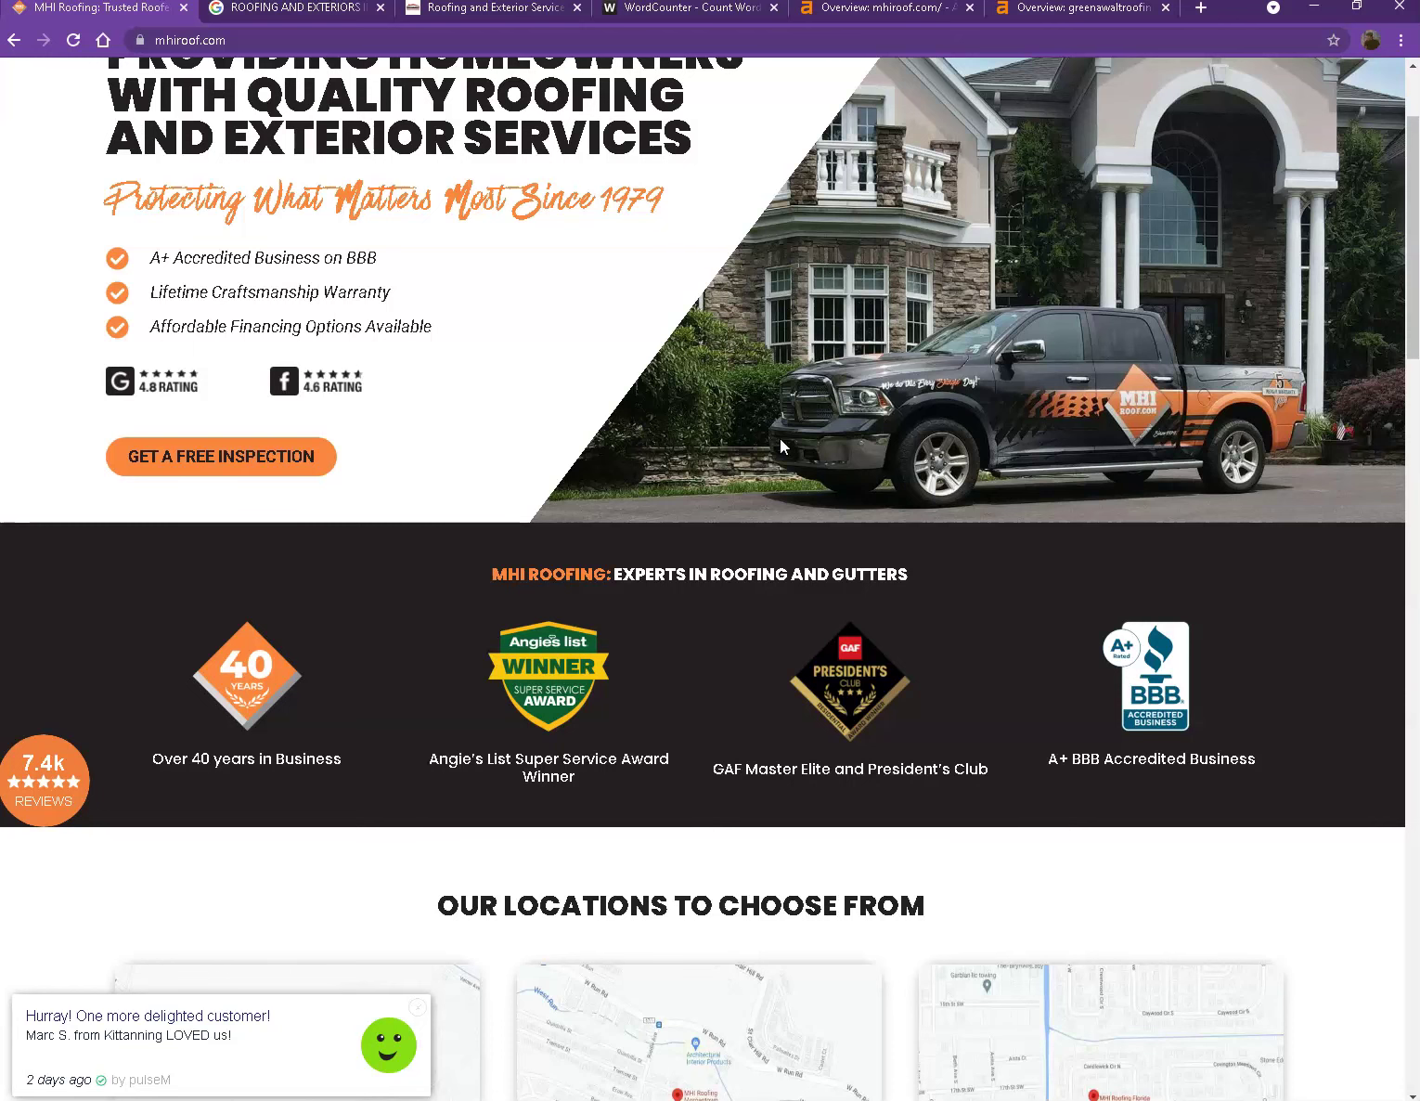
{"action": "scroll", "coordinate": [813, 475], "scroll_direction": "up", "scroll_amount": 2}
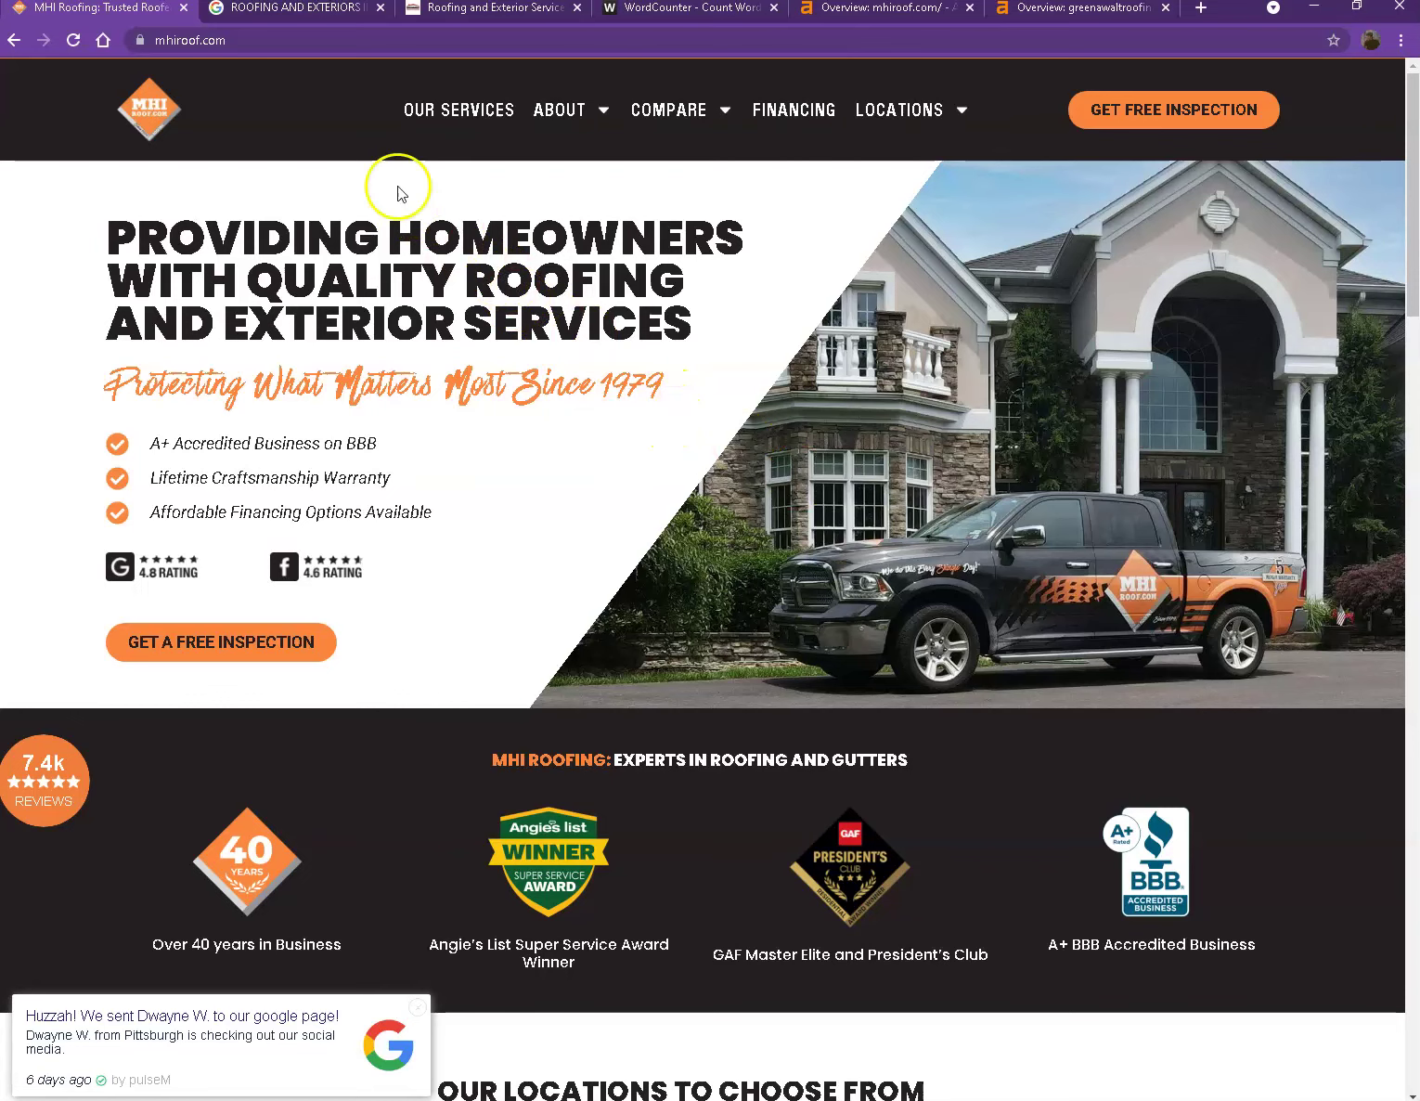
{"action": "left_click", "coordinate": [325, 14]}
{"action": "scroll", "coordinate": [408, 513], "scroll_direction": "up", "scroll_amount": 9}
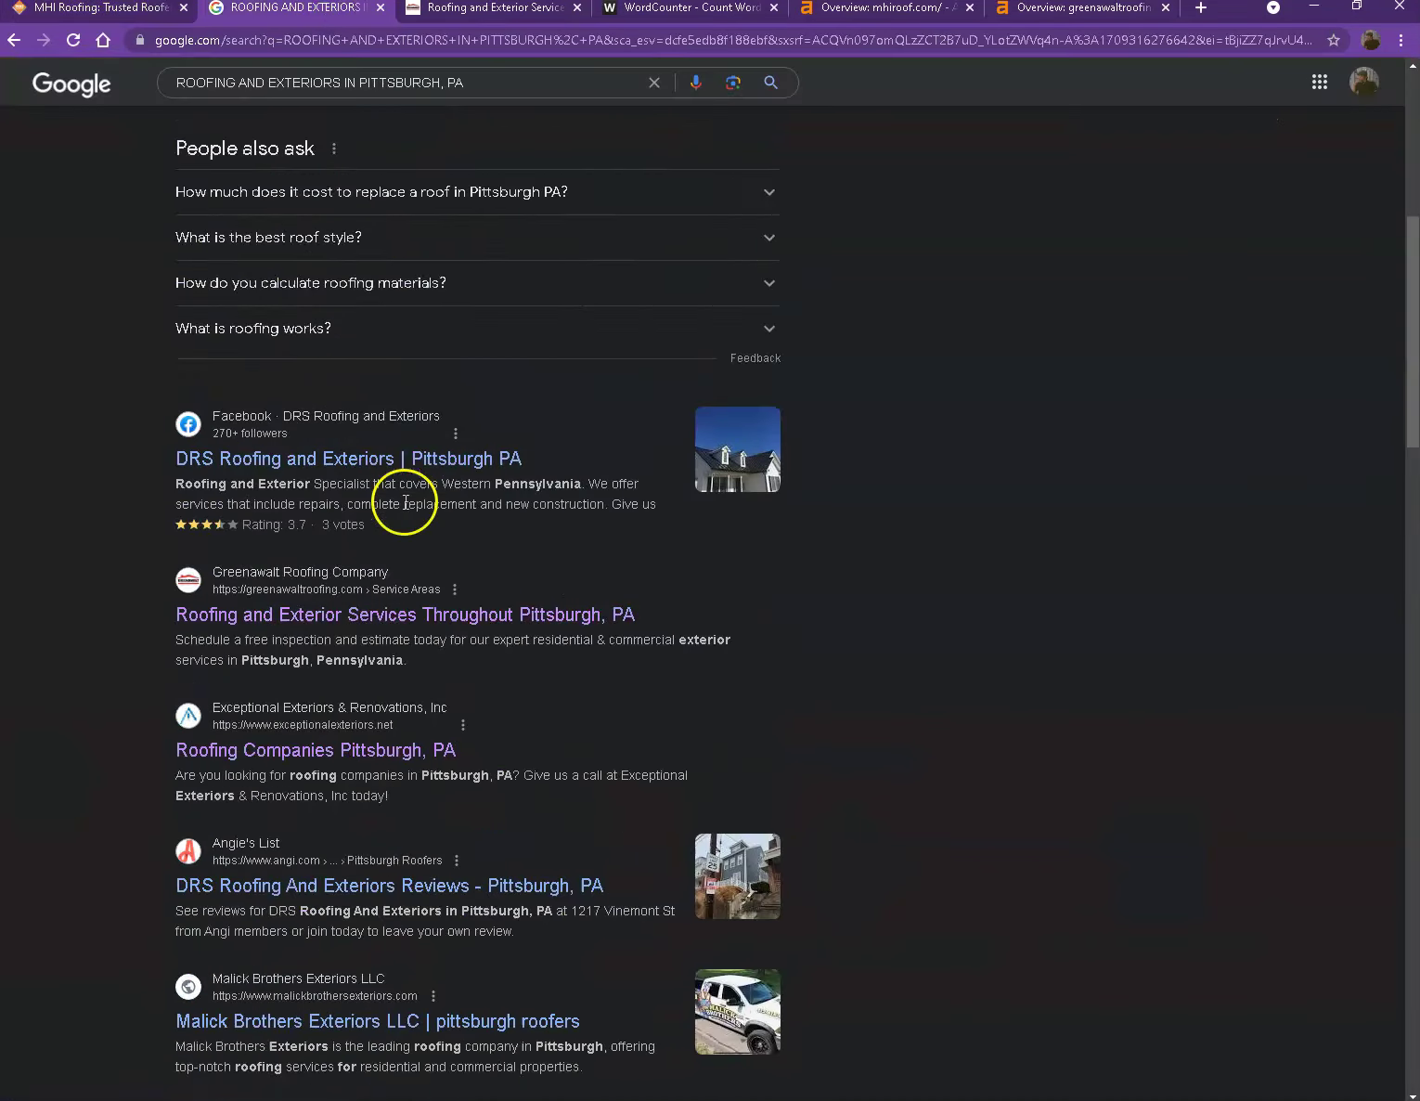
{"action": "scroll", "coordinate": [394, 522], "scroll_direction": "up", "scroll_amount": 1}
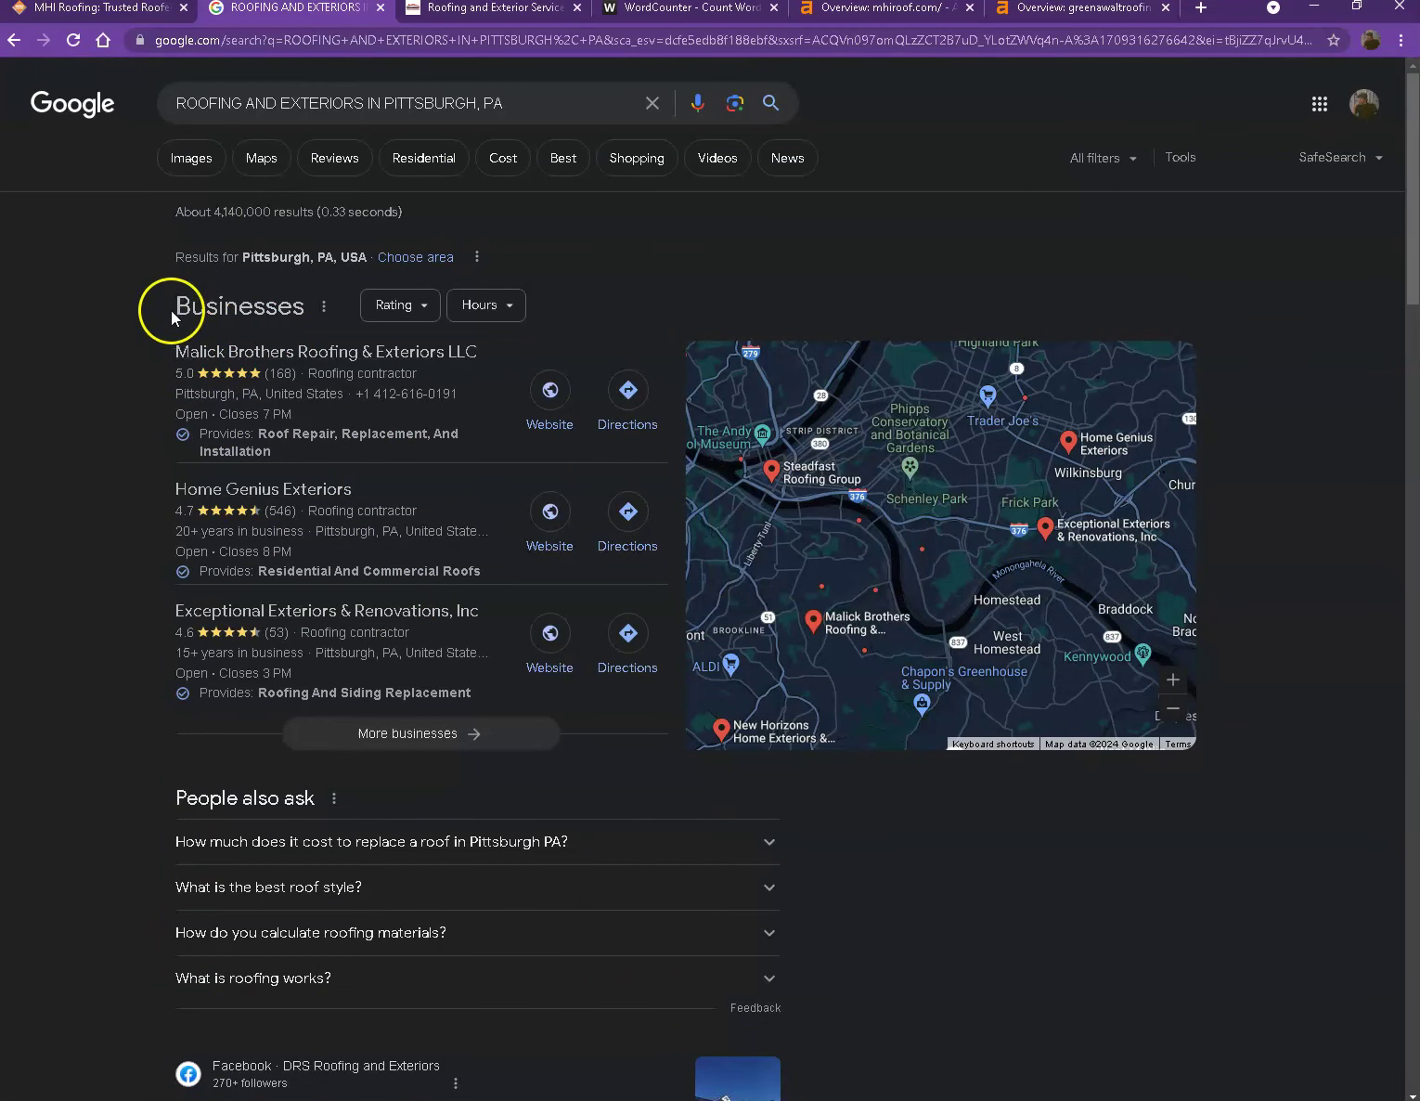
{"action": "left_click", "coordinate": [111, 7]}
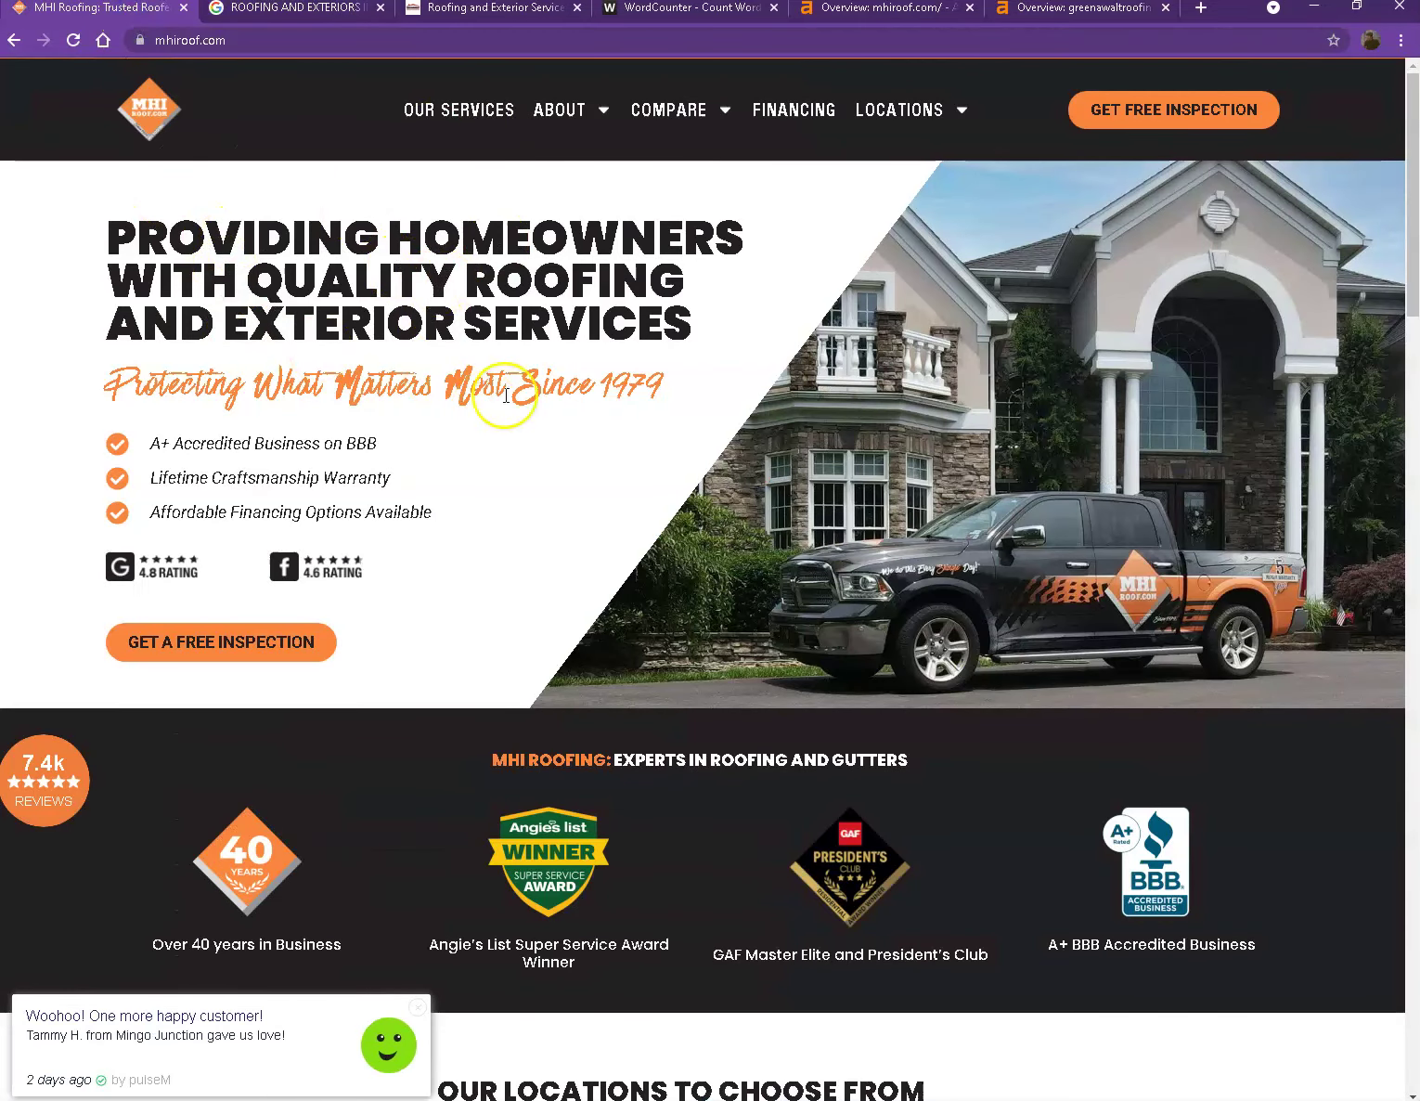